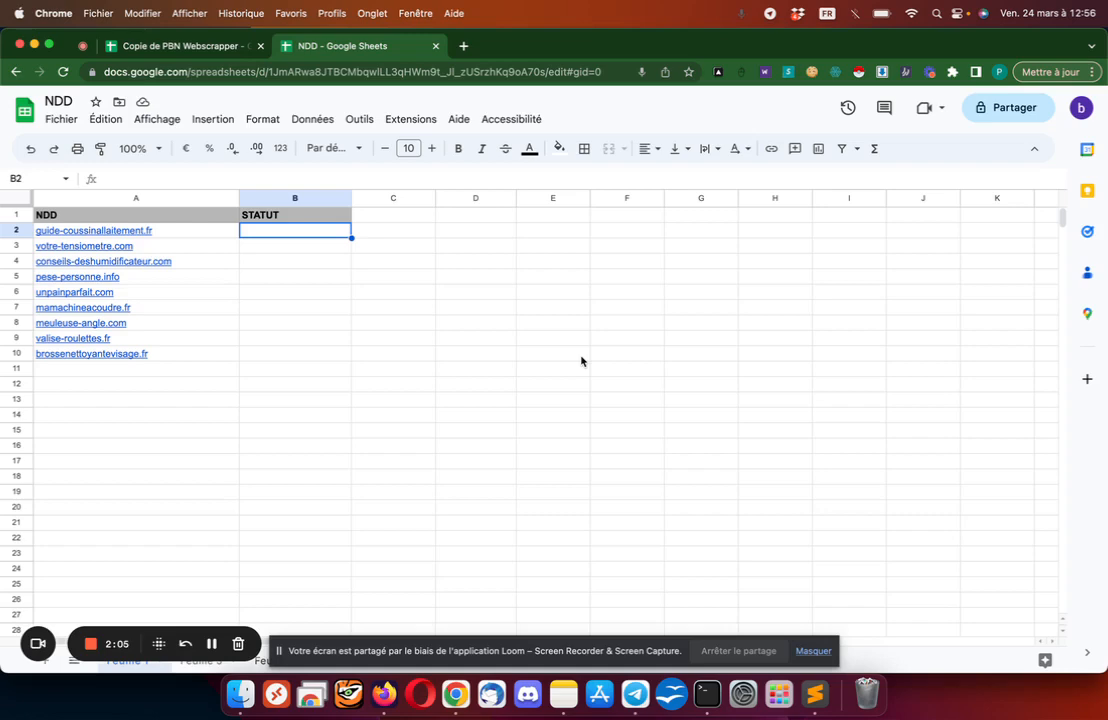
Review the domain names listed in the NDD column and the STATUT cells beside them.
drag(178, 231, 205, 350)
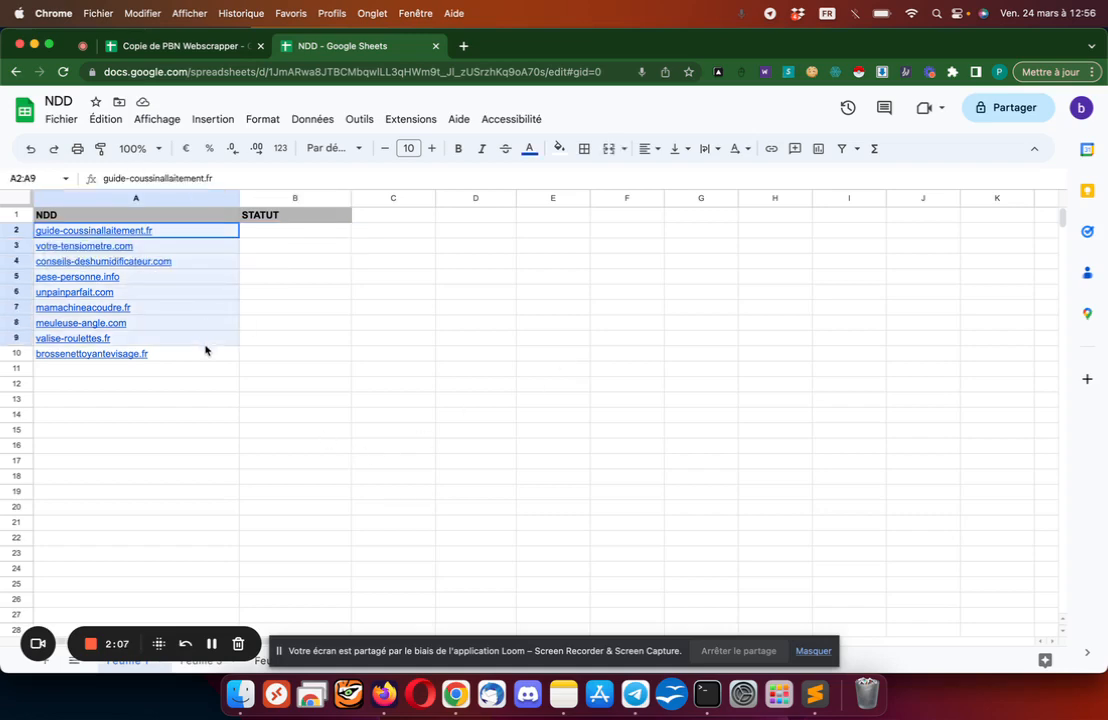
click(317, 294)
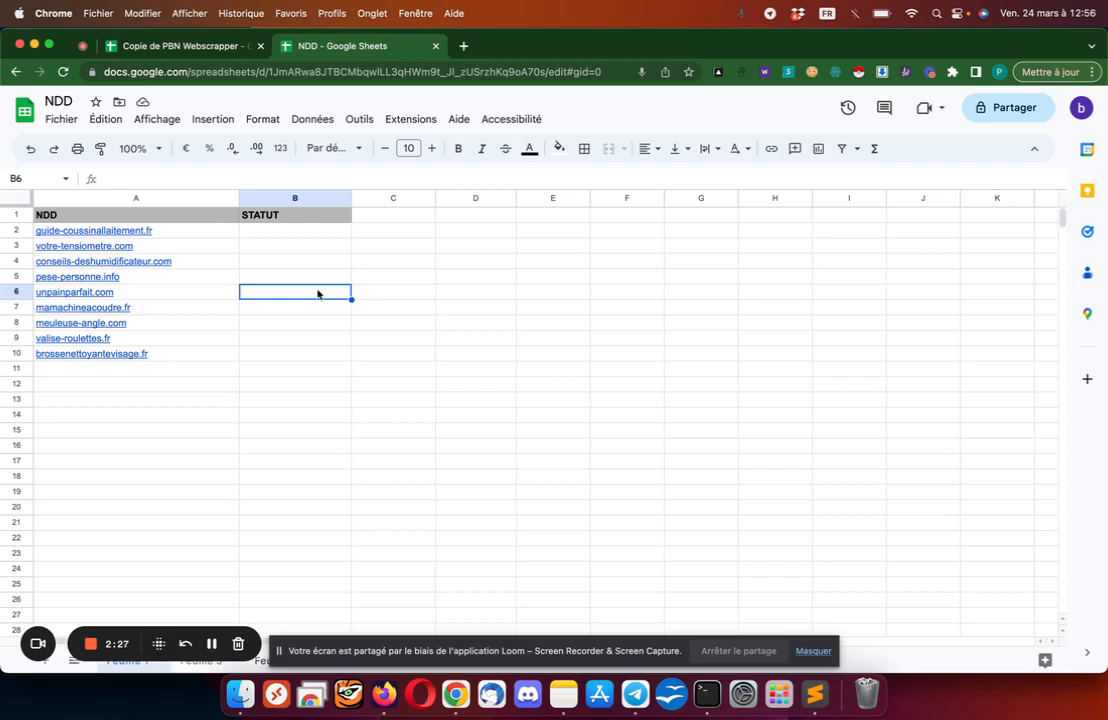
drag(174, 229, 178, 360)
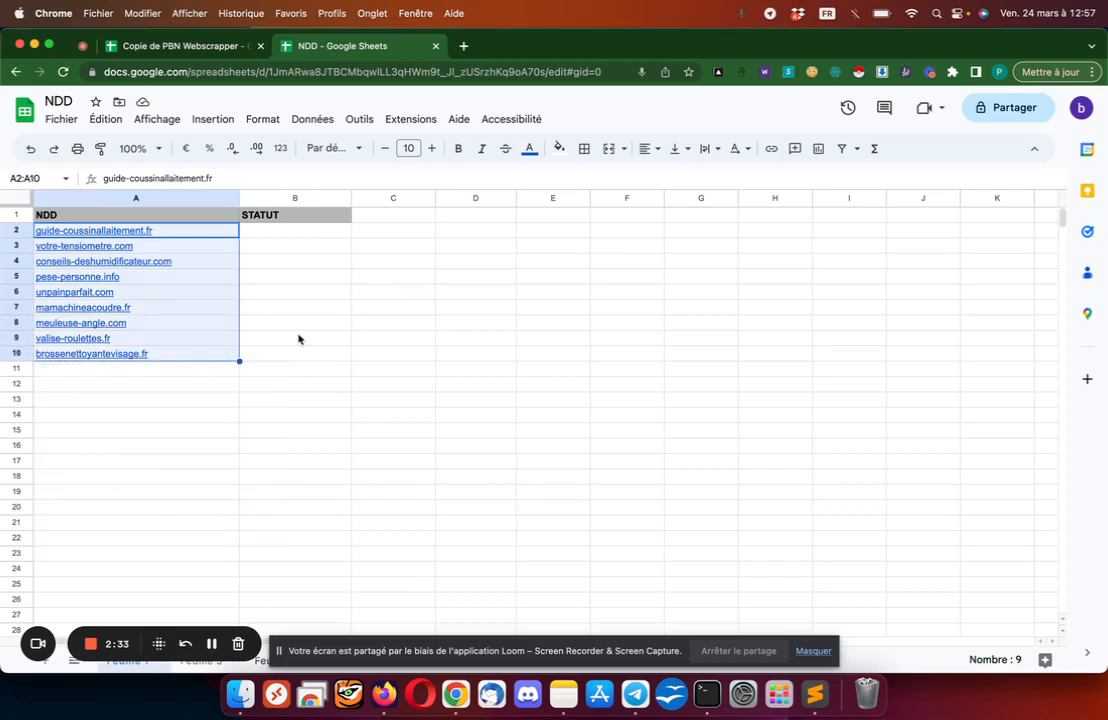
click(272, 231)
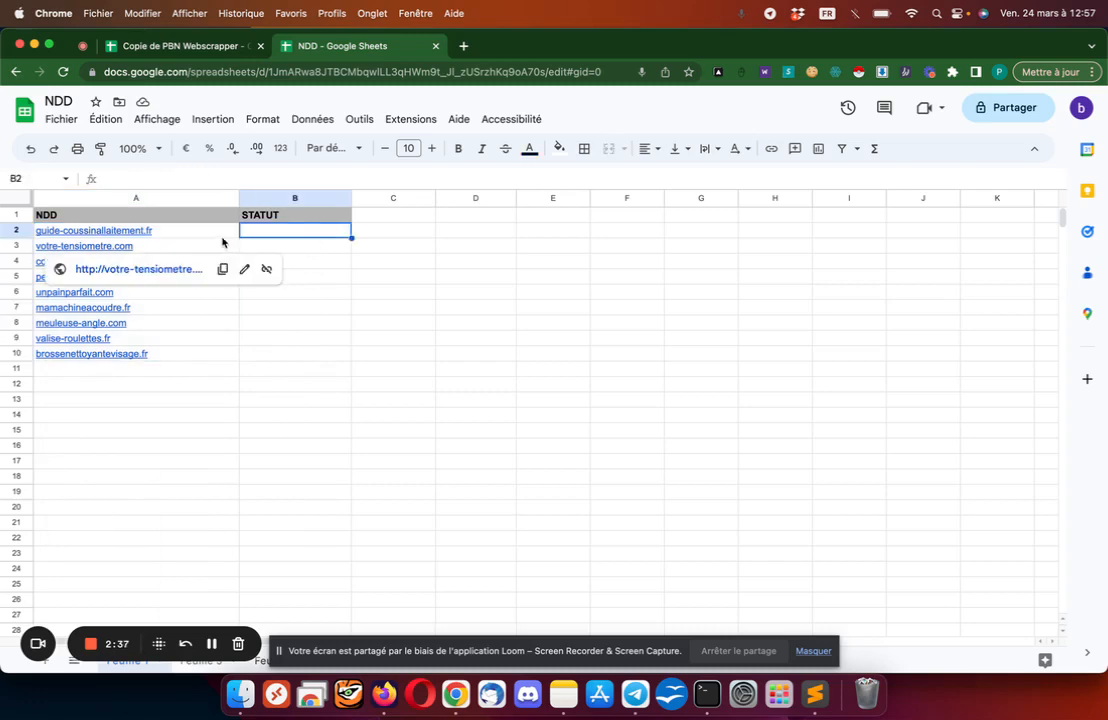
mouse_move(214, 240)
drag(214, 237, 210, 358)
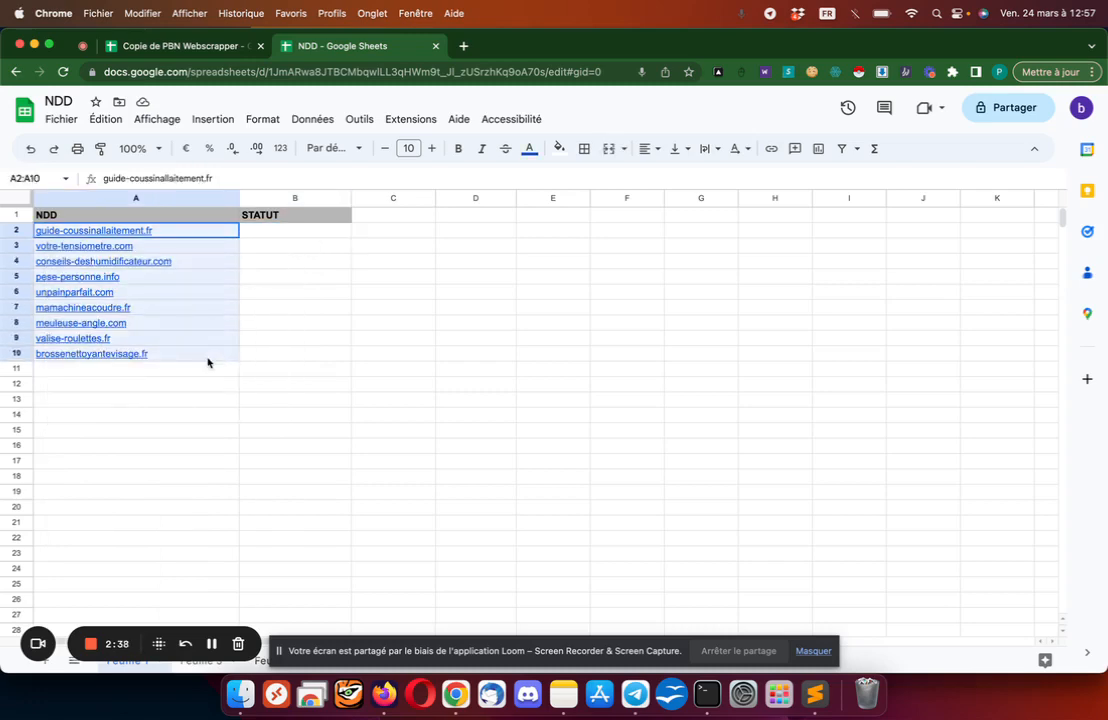
click(276, 286)
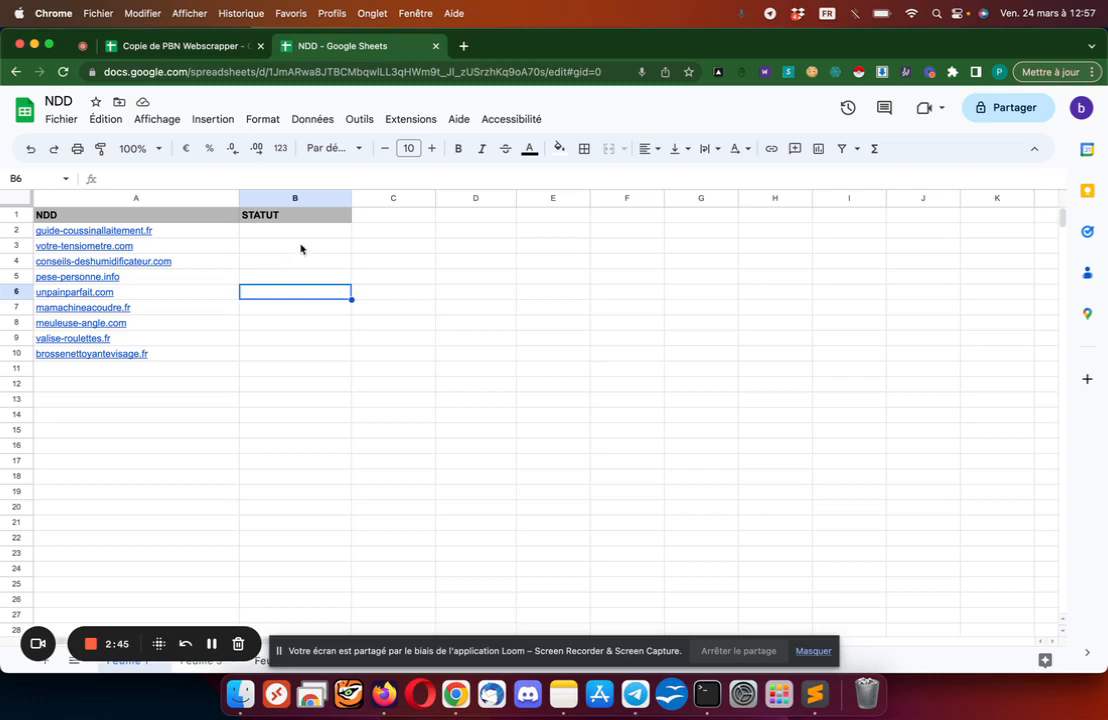
click(222, 232)
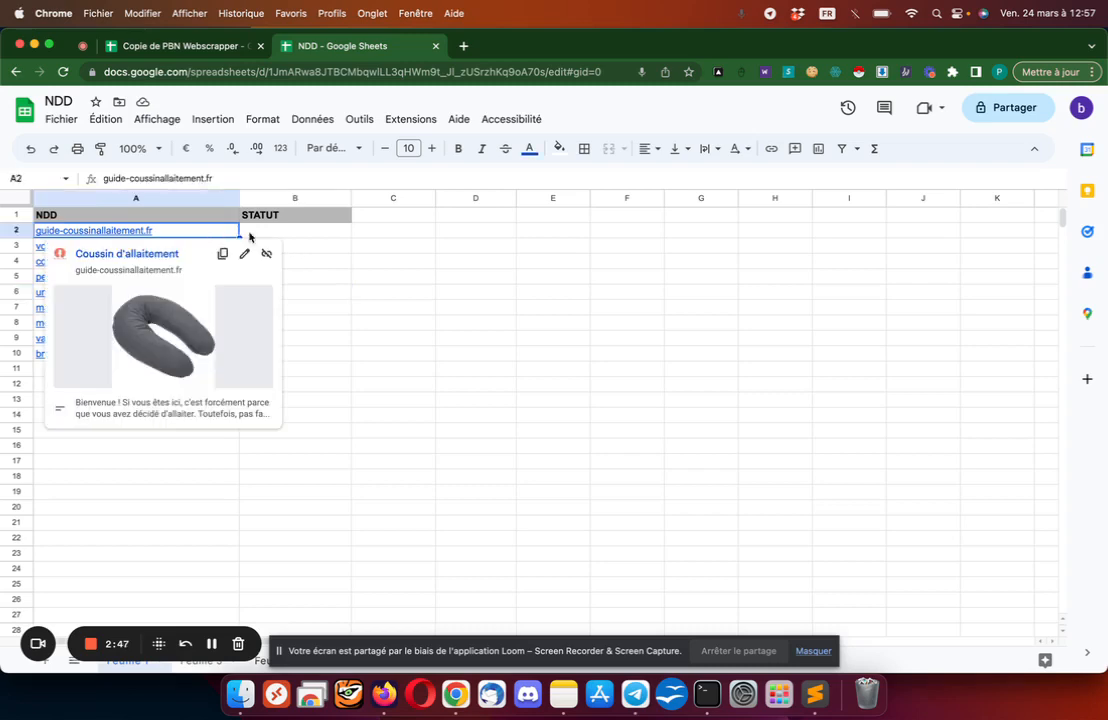
click(287, 231)
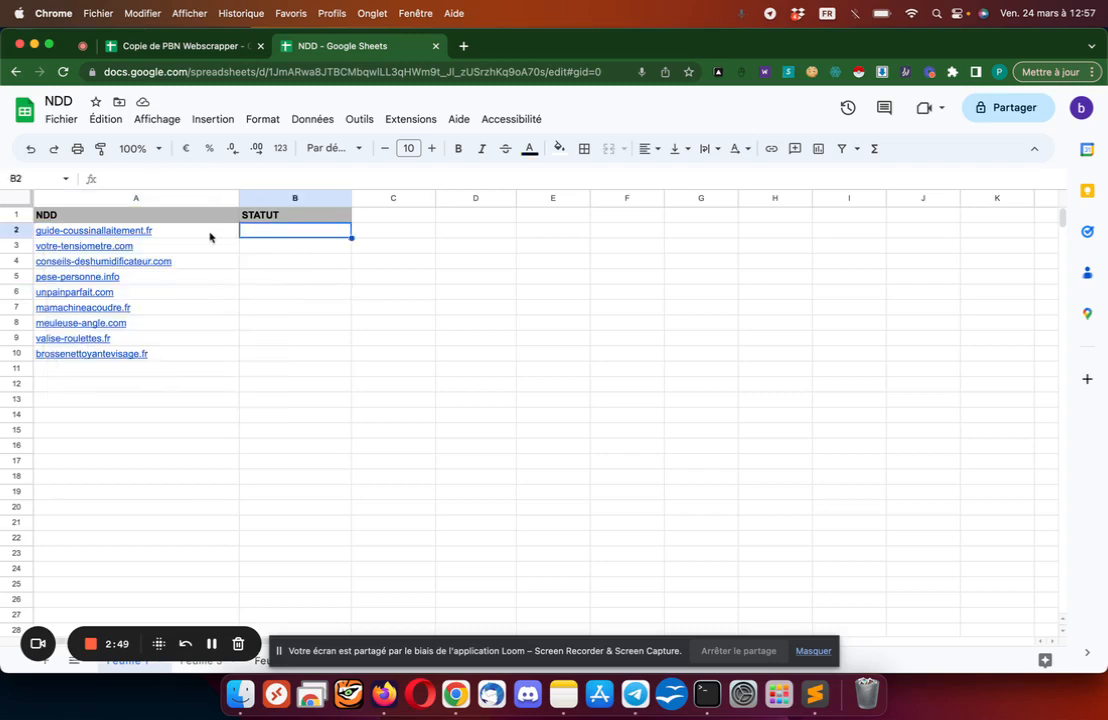
mouse_move(210, 236)
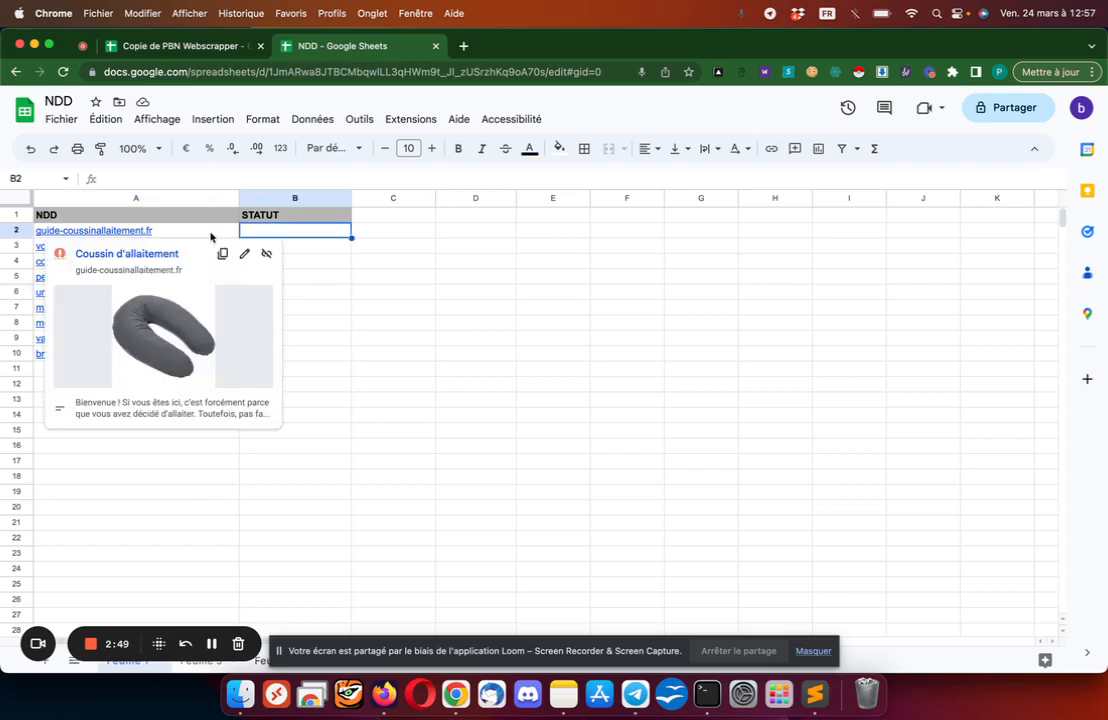
click(321, 251)
mouse_move(197, 247)
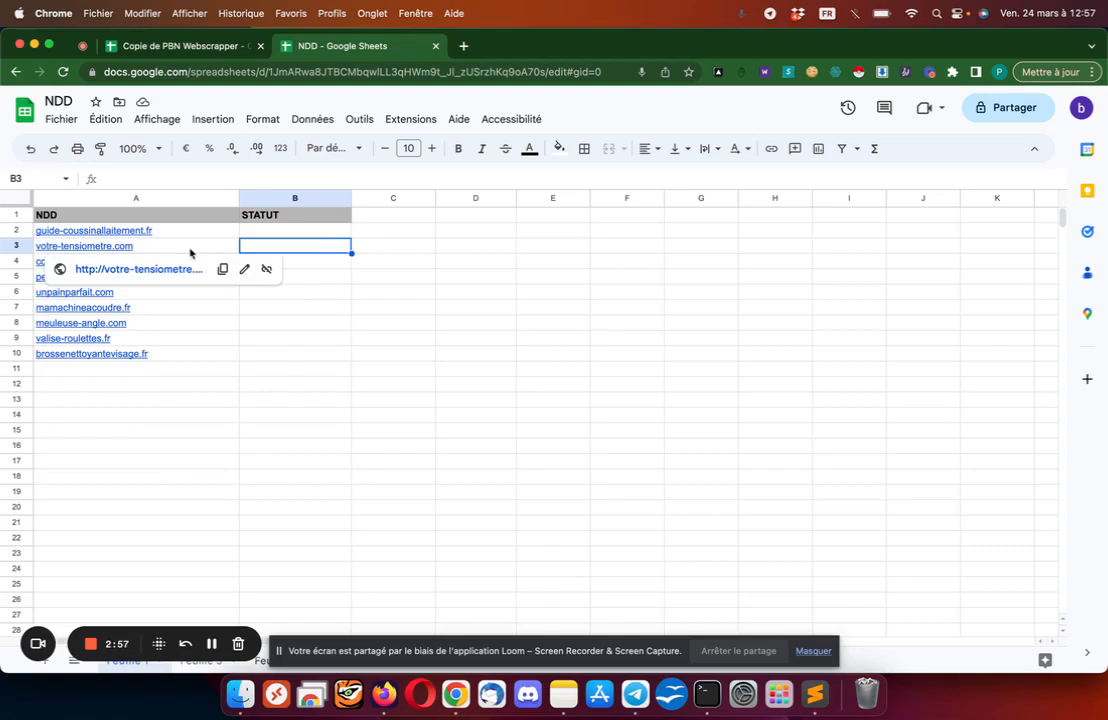
click(253, 233)
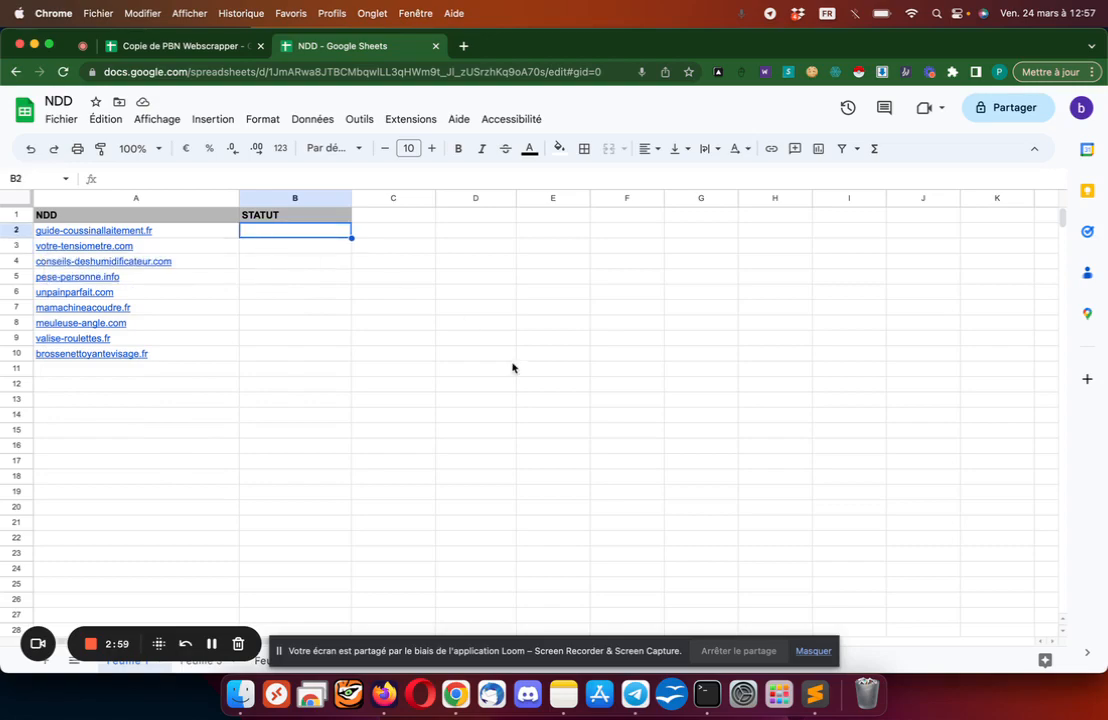
Switch to the Automa extension and open the AUTOMA SCRAP SEMRUSH workflow in its editor.
key(ctrl+Up)
click(366, 465)
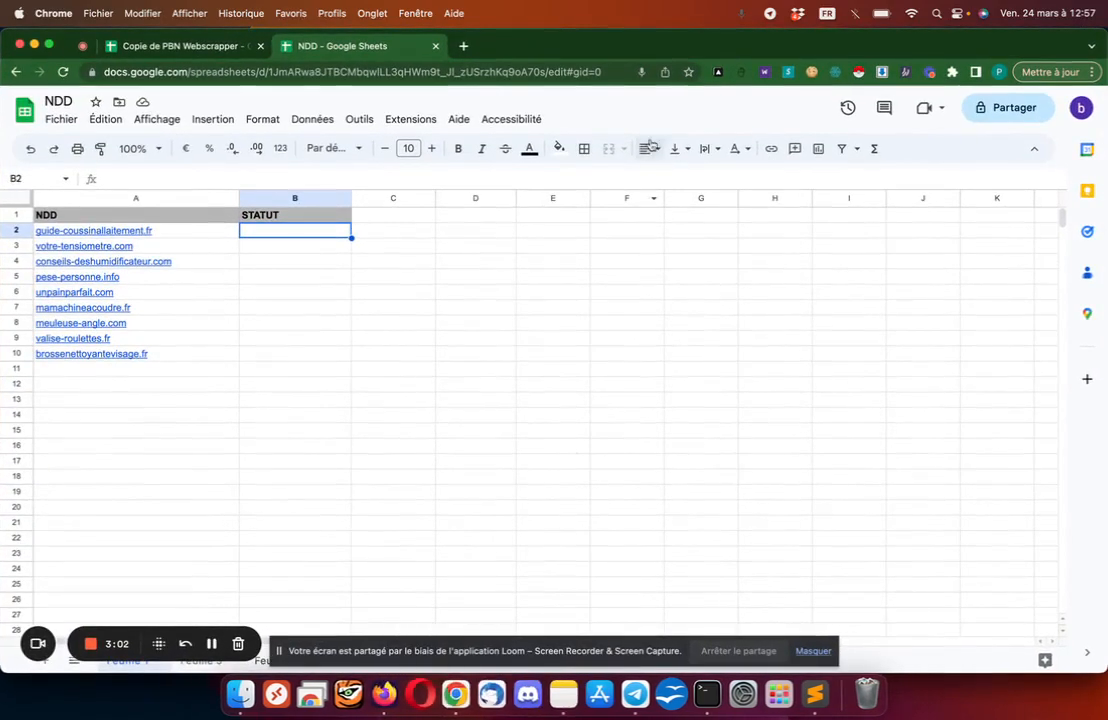
click(718, 71)
click(698, 121)
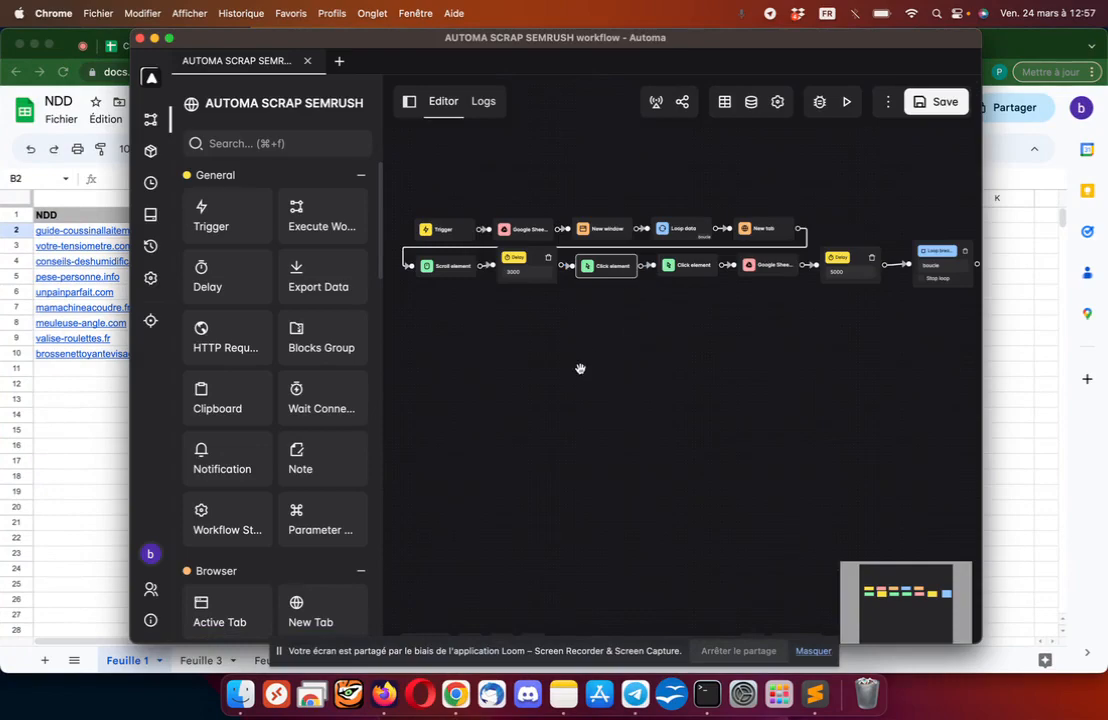
scroll(579, 369, up, 2)
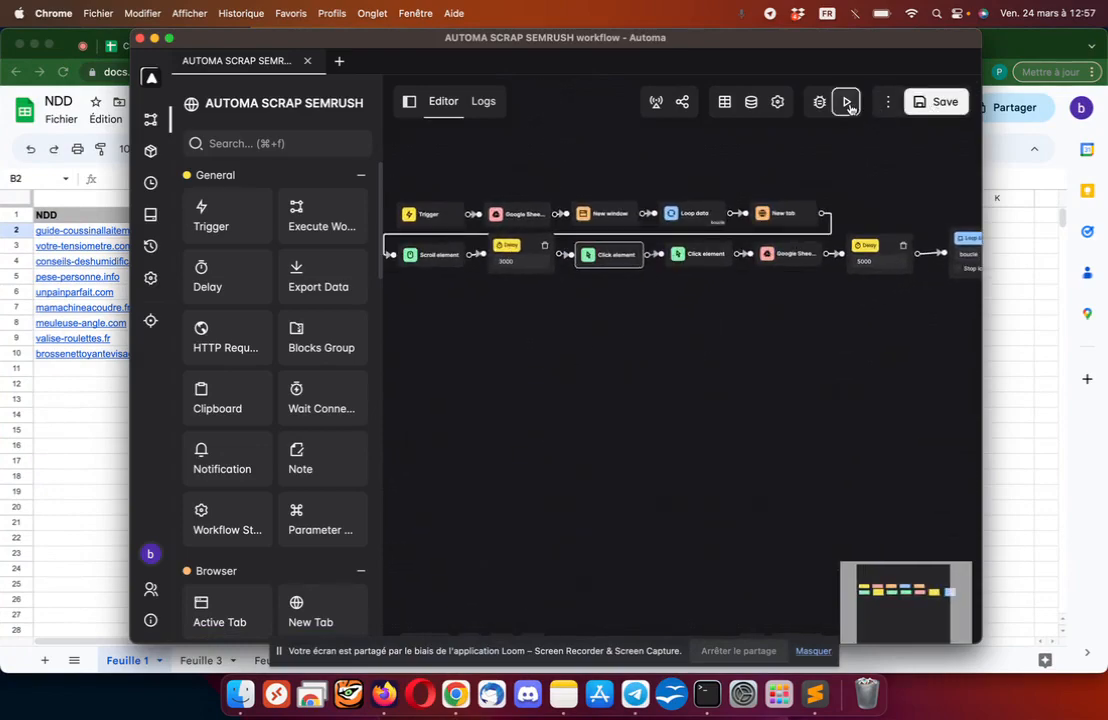
Run the AUTOMA SCRAP SEMRUSH workflow and open the log of the current run.
click(846, 101)
click(485, 101)
click(268, 188)
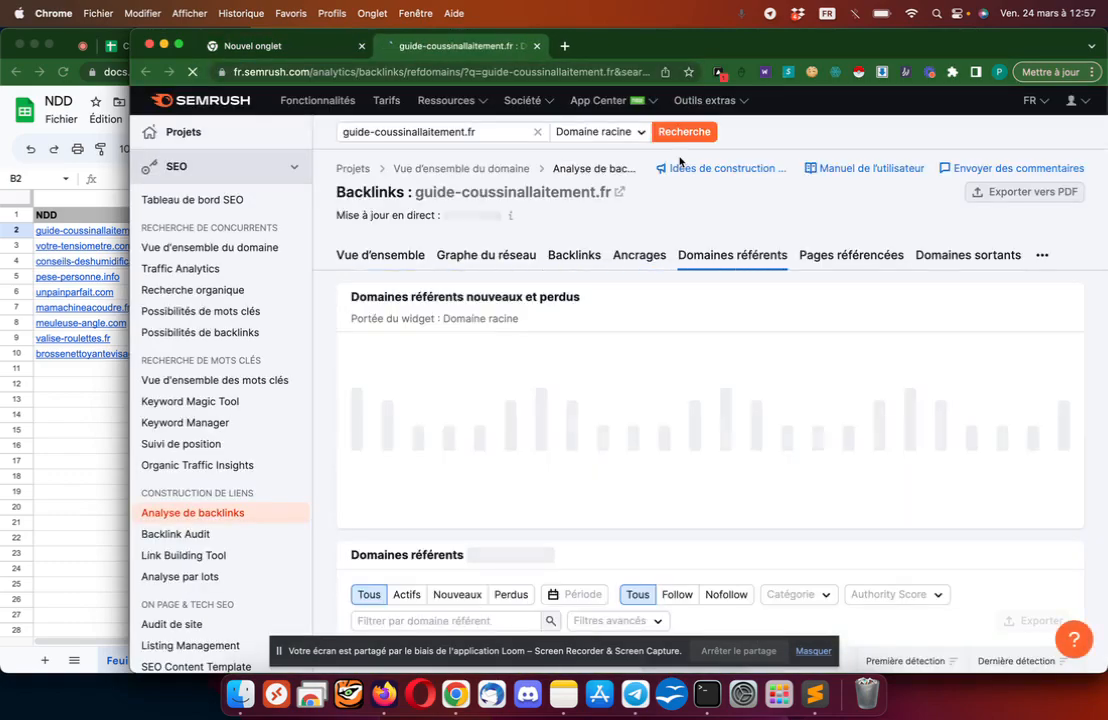
Export the Semrush referring domains of guide-coussinallaitement.fr, votre-tensiometre.com and conseils-deshumidificateur.com as CSV files.
scroll(680, 161, down, 2)
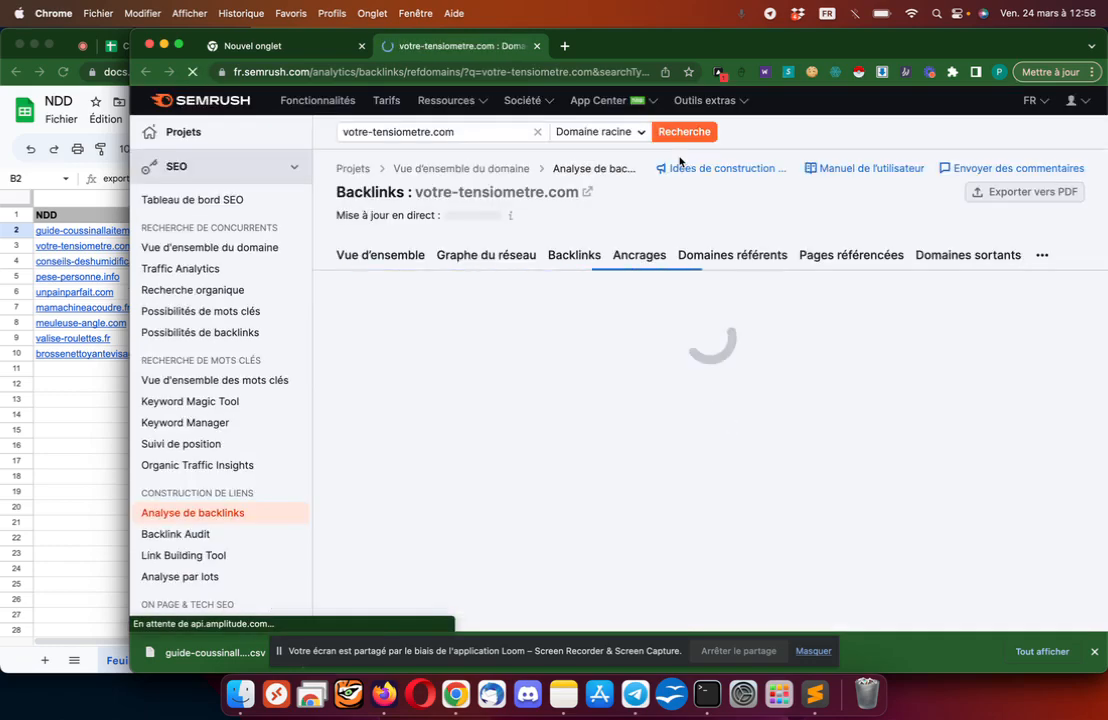
scroll(679, 160, down, 5)
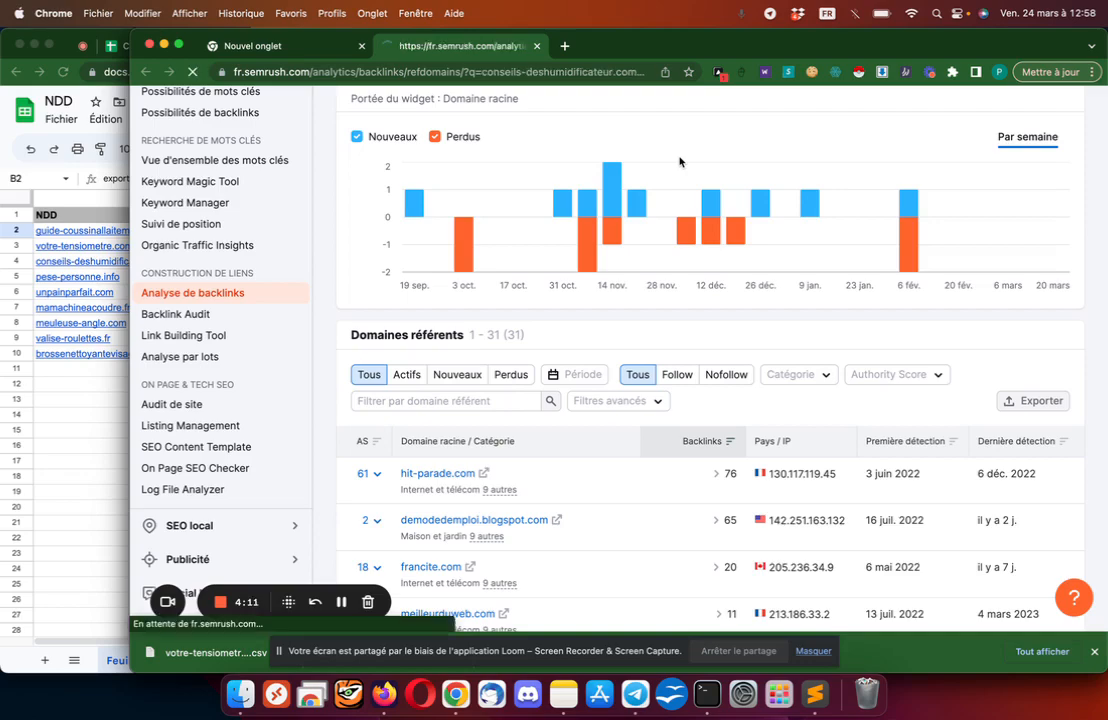
scroll(679, 161, down, 5)
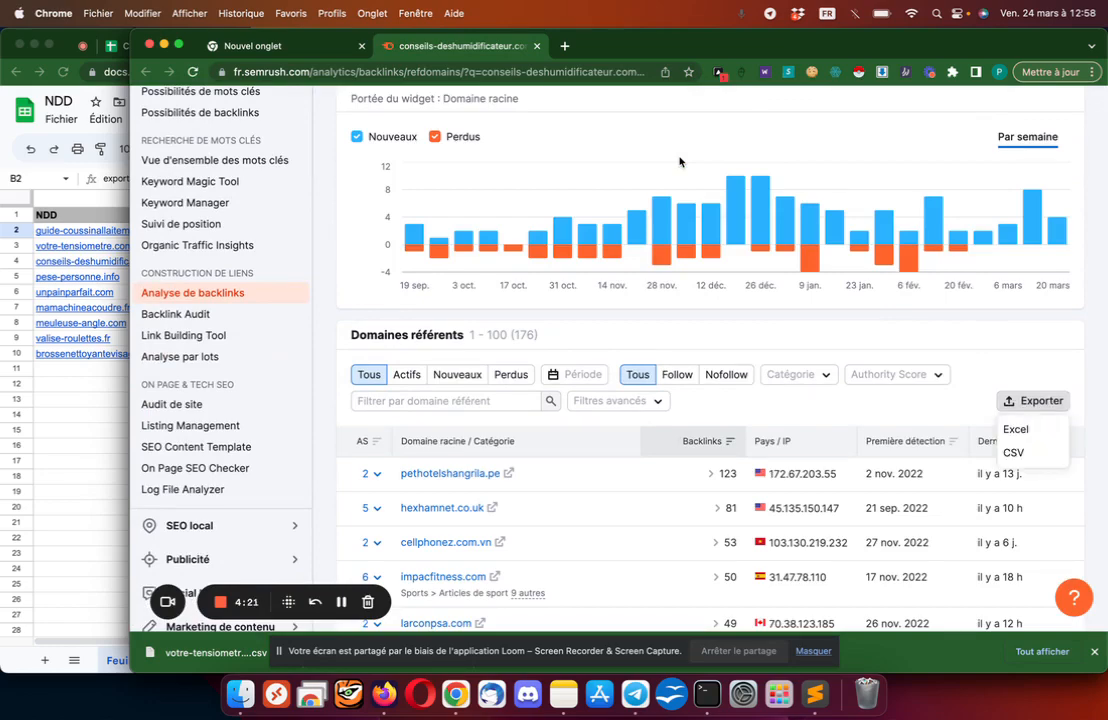
click(1013, 452)
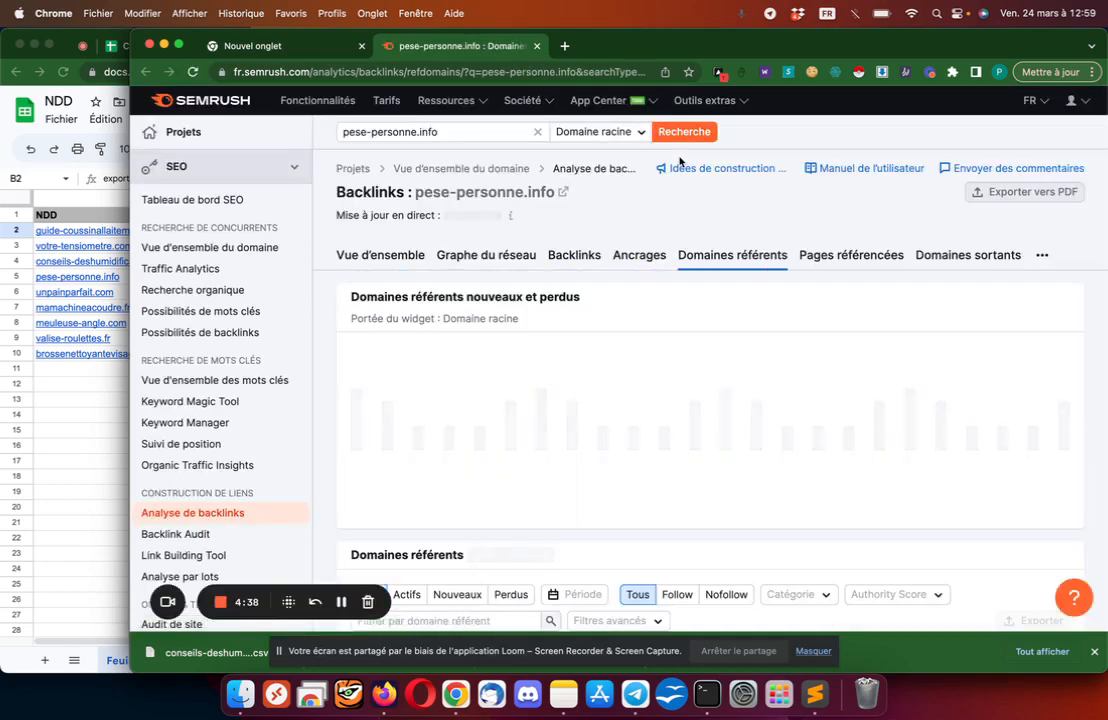
Export the referring domains of pese-personne.info and unpainparfait.com from Semrush as CSV files.
scroll(679, 160, down, 5)
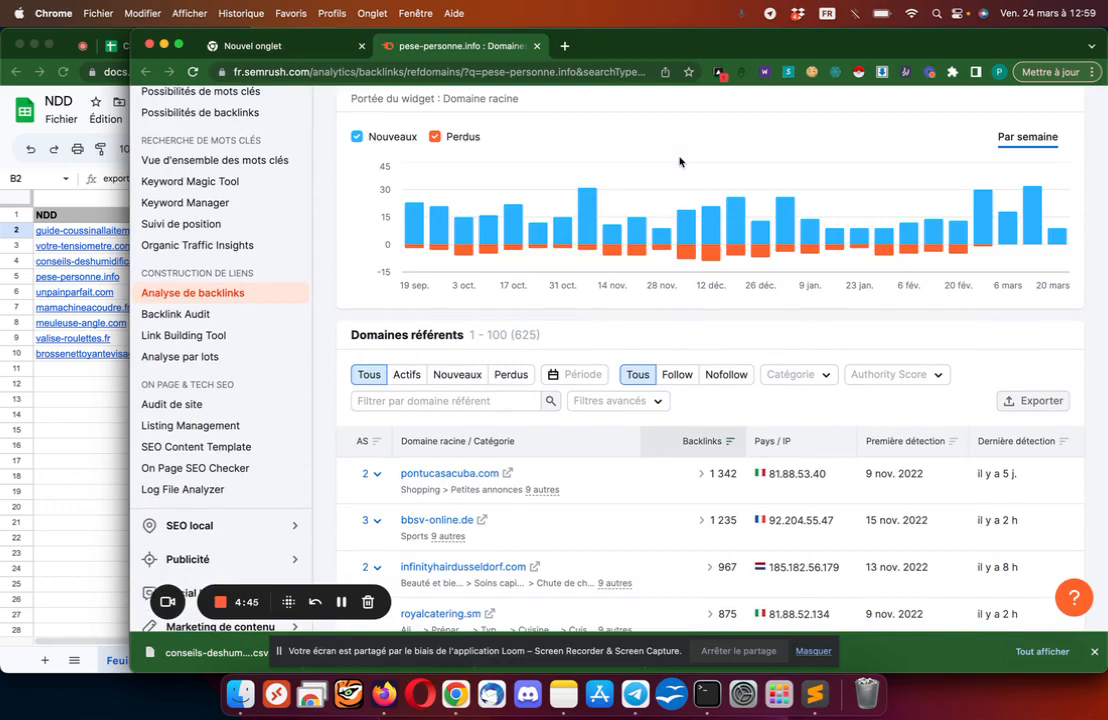
click(1033, 401)
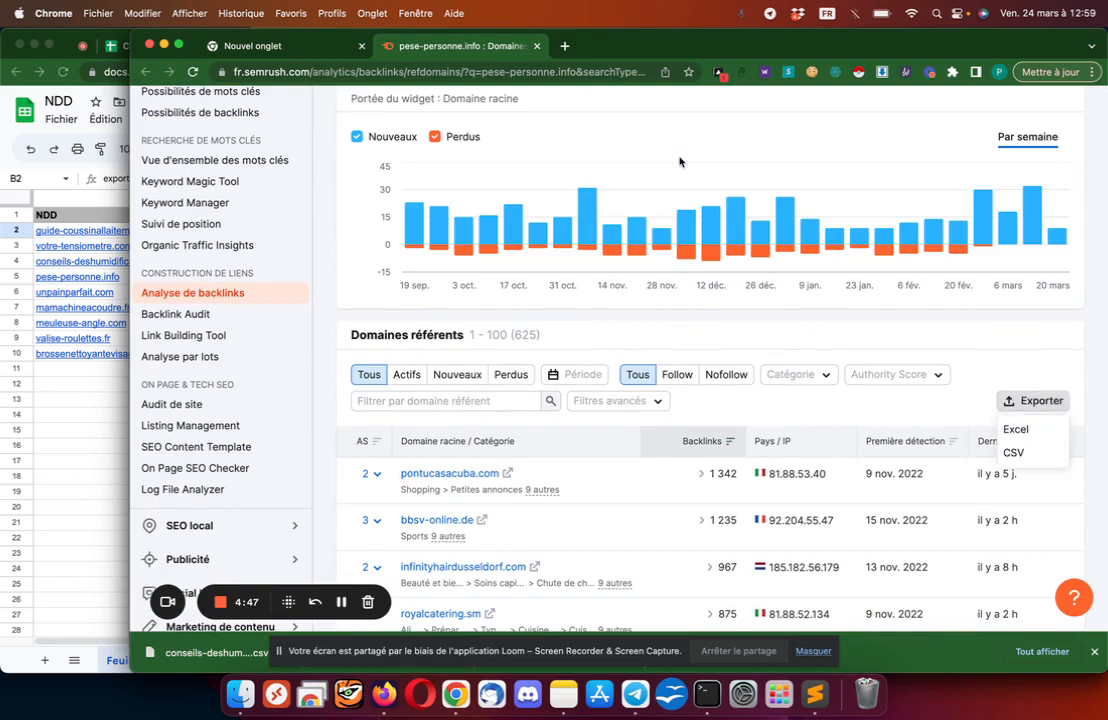
click(1013, 452)
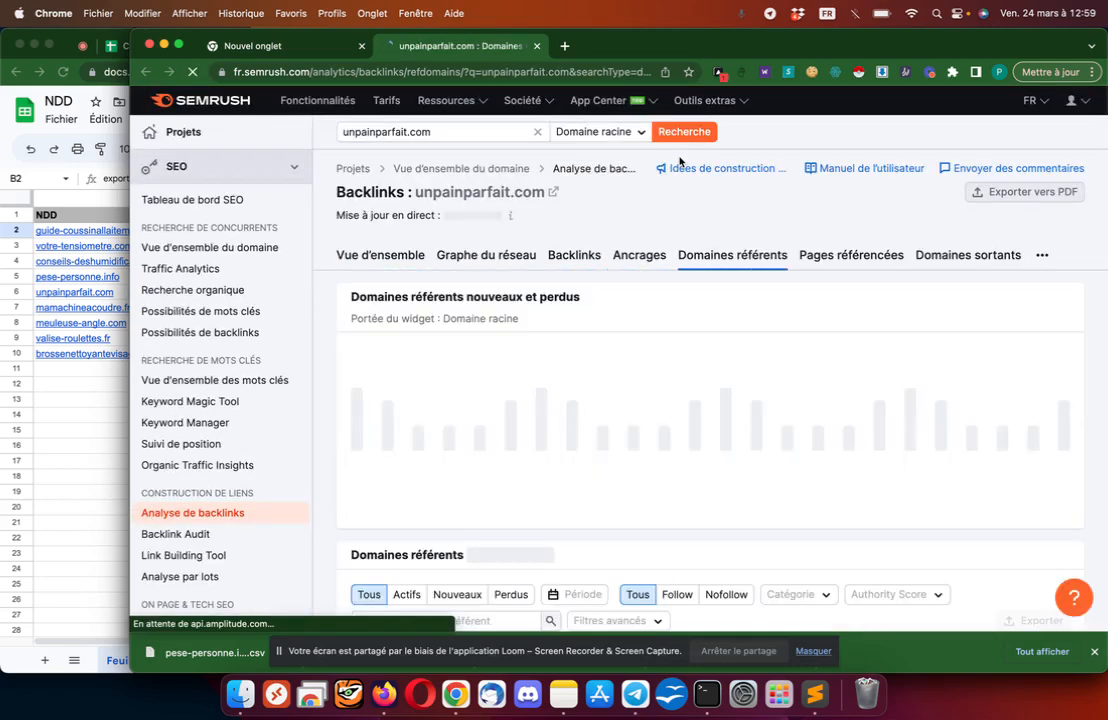
scroll(679, 160, down, 5)
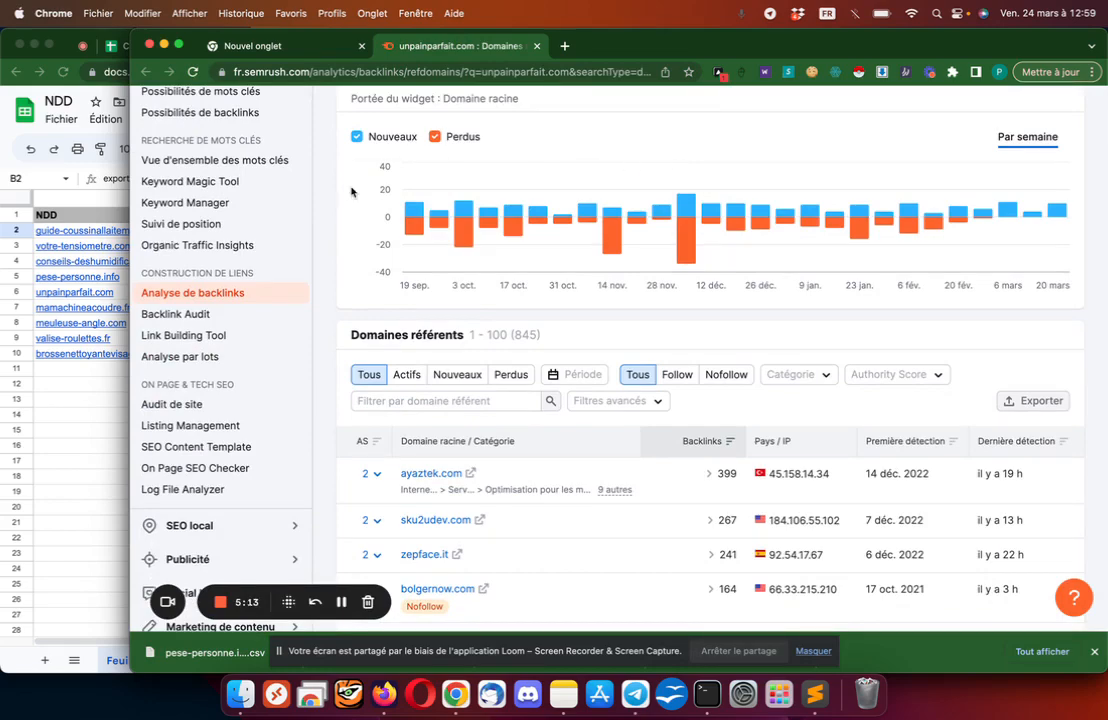
click(1033, 401)
Check the STATUT column of the NDD spreadsheet for processed domains, and return to the Semrush window.
mouse_move(662, 52)
mouse_down()
mouse_move(708, 57)
mouse_move(779, 91)
mouse_move(667, 37)
mouse_up()
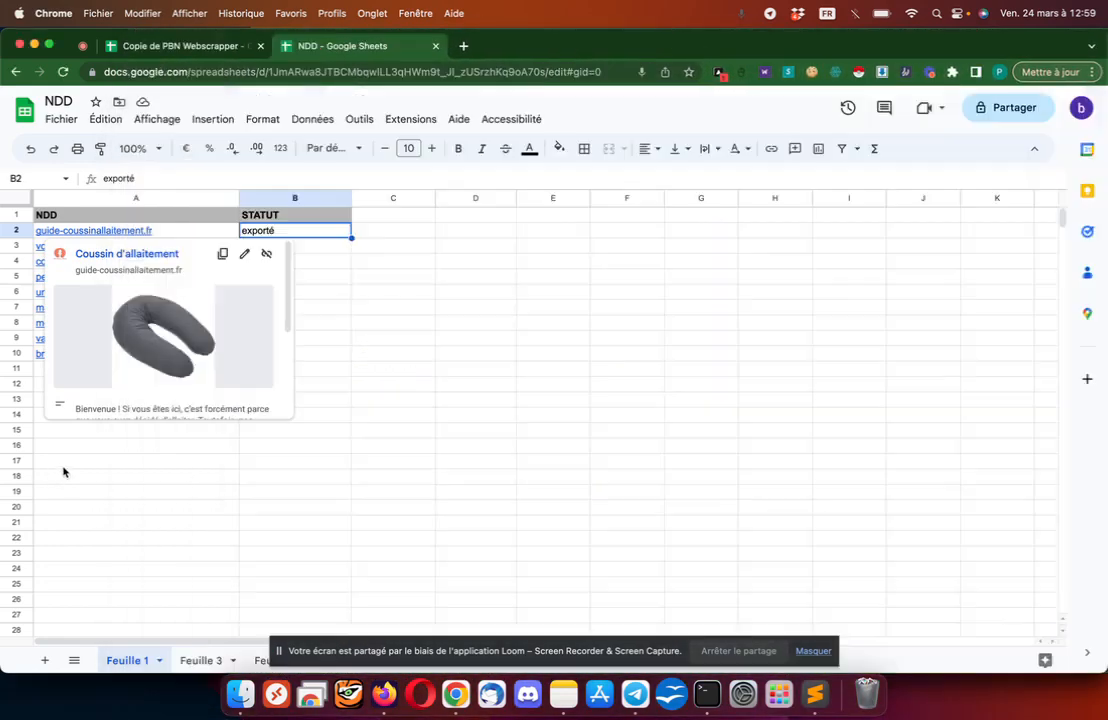
click(55, 410)
click(368, 275)
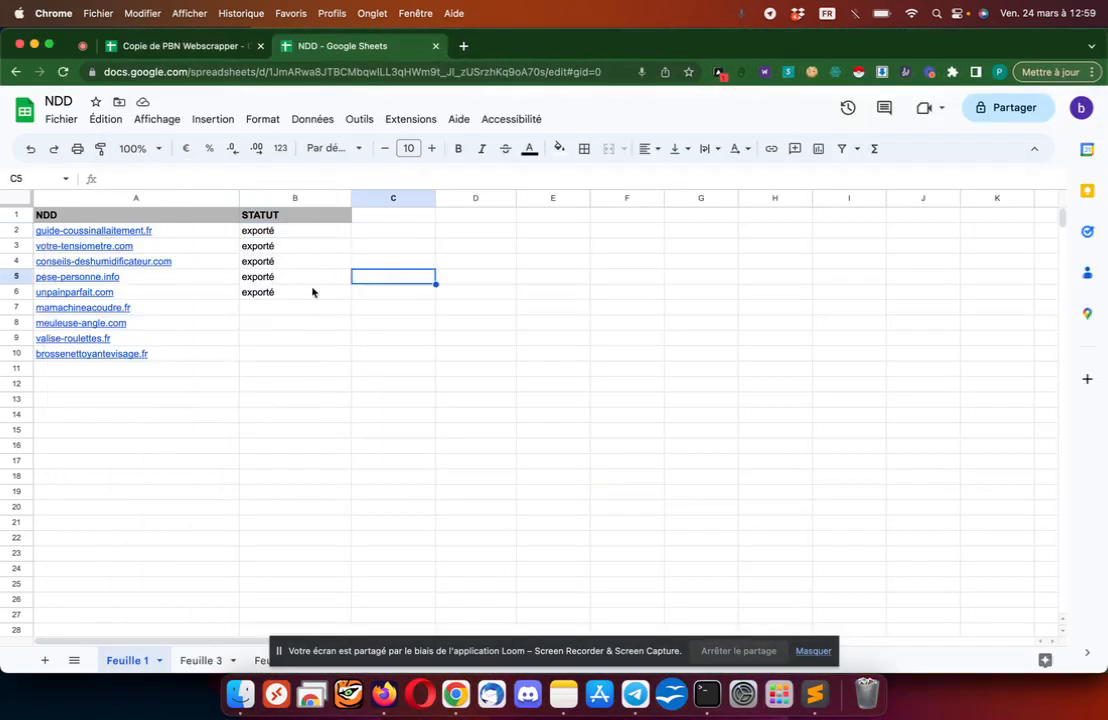
key(ctrl+Up)
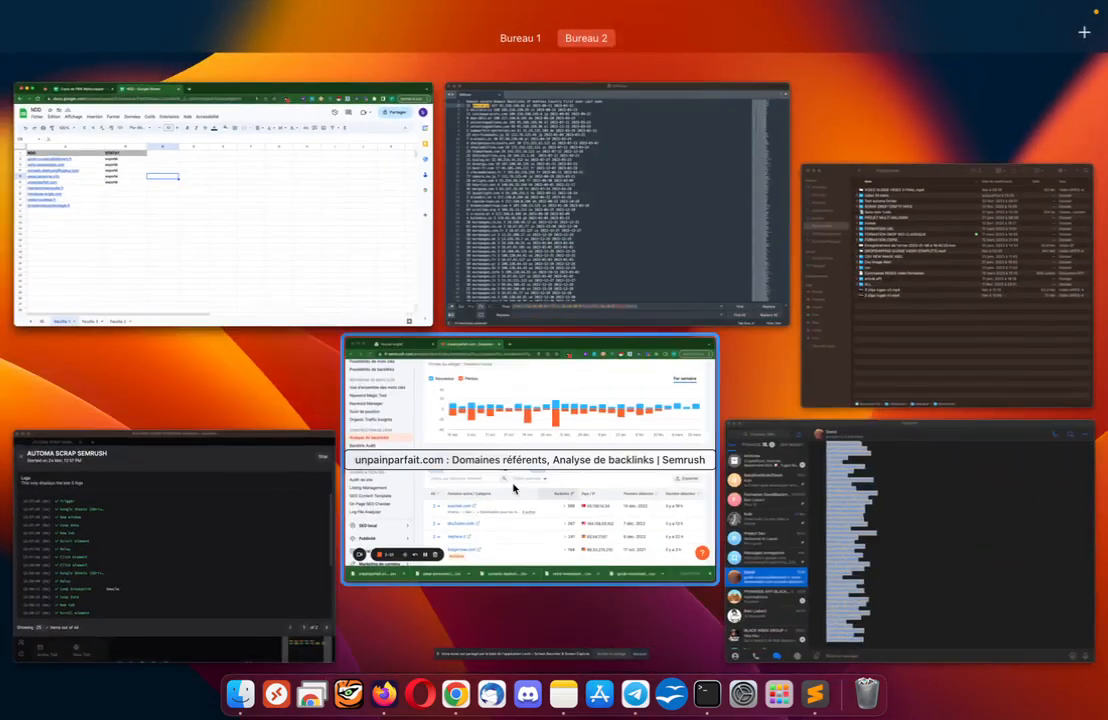
click(514, 487)
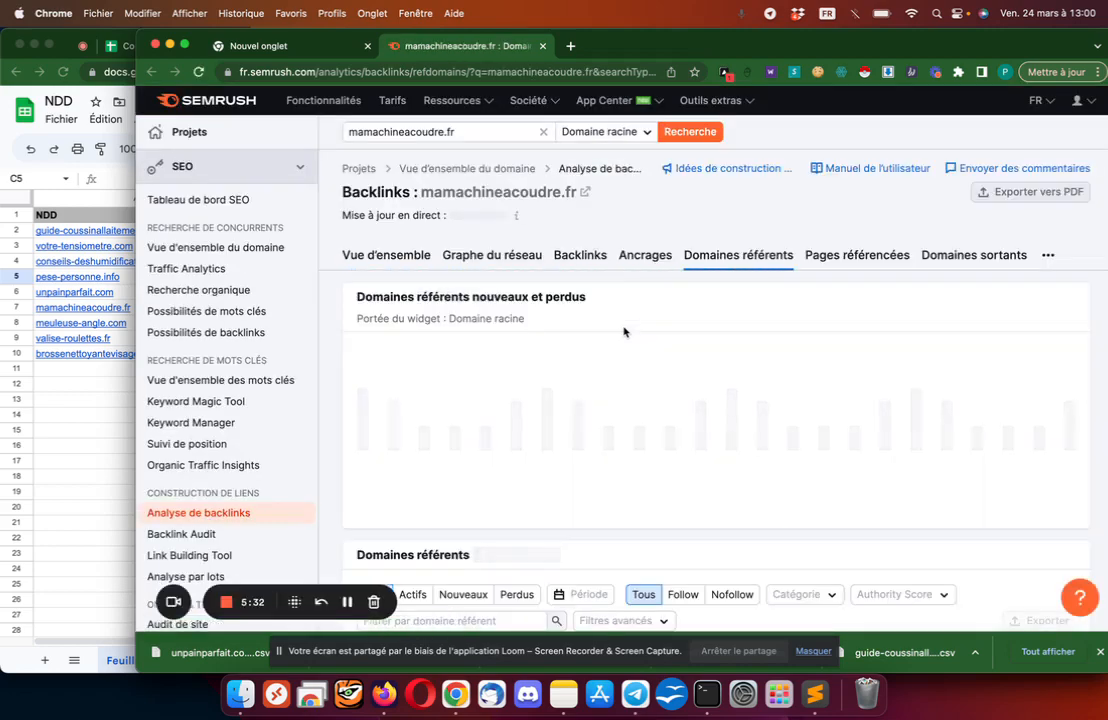
Export the referring domains of mamachineacoudre.fr as a CSV file.
scroll(624, 332, down, 5)
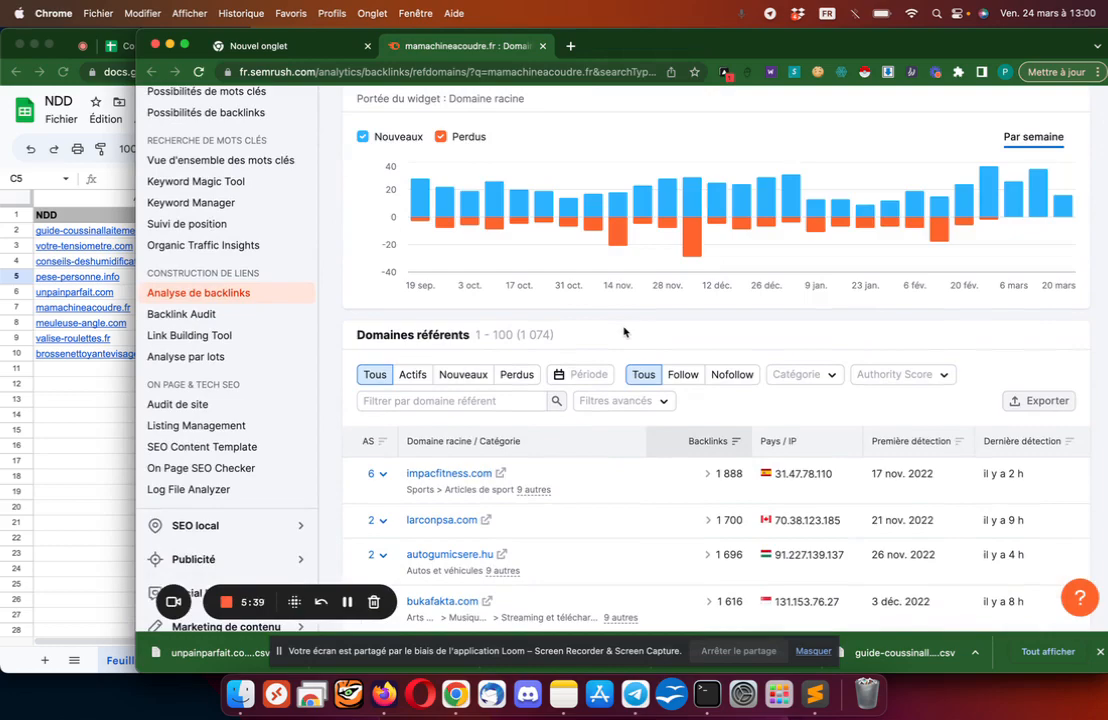
click(1039, 401)
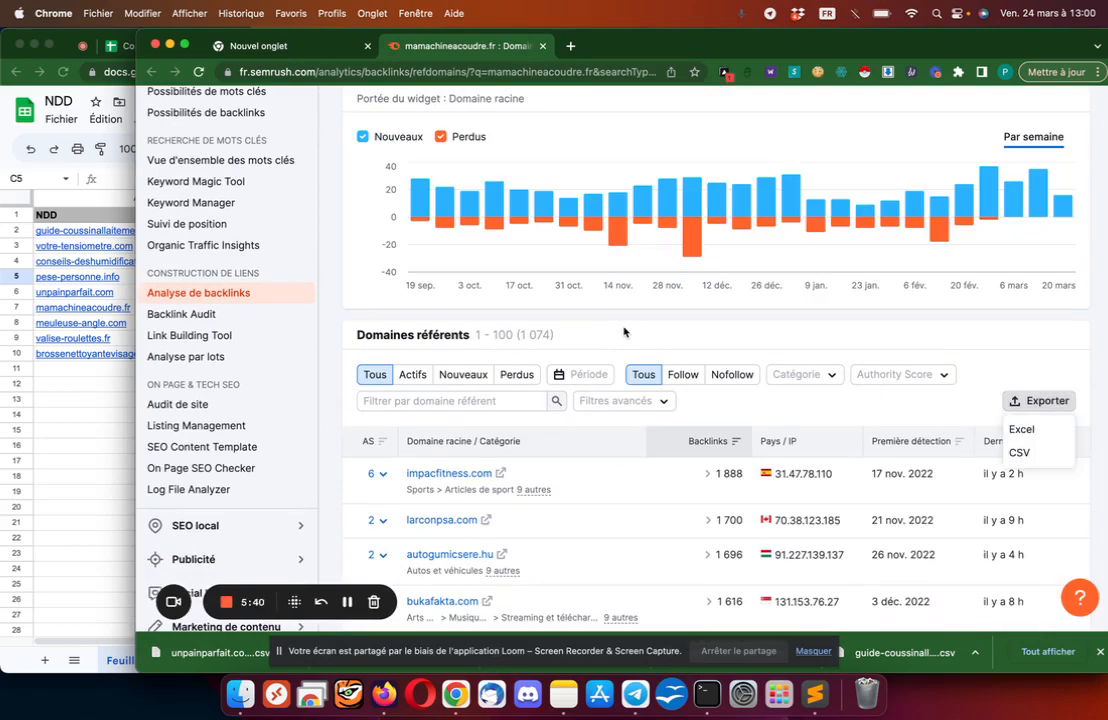
click(1019, 452)
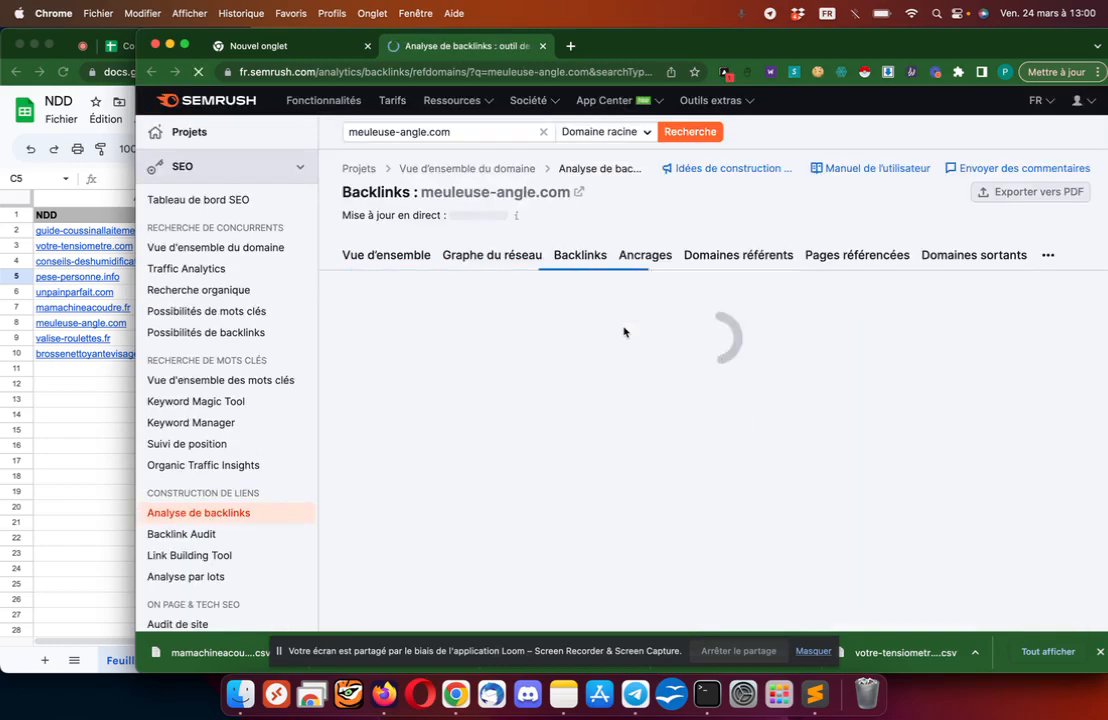
Export the referring domains of meuleuse-angle.com as a CSV file.
scroll(624, 332, down, 3)
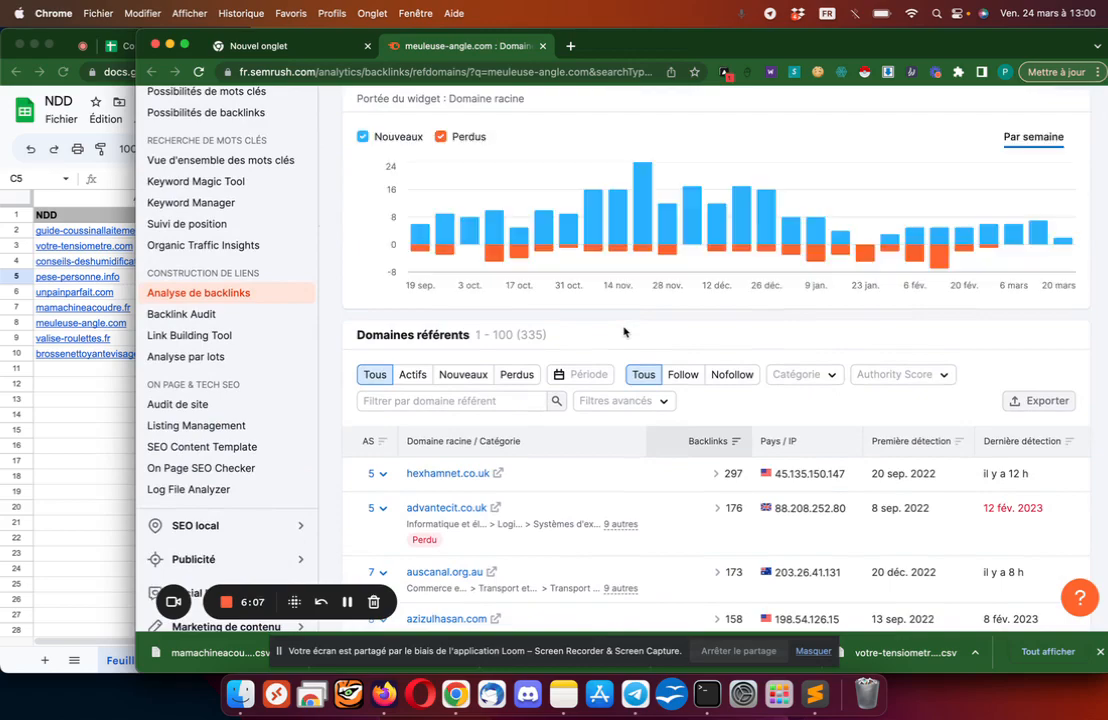
click(1039, 401)
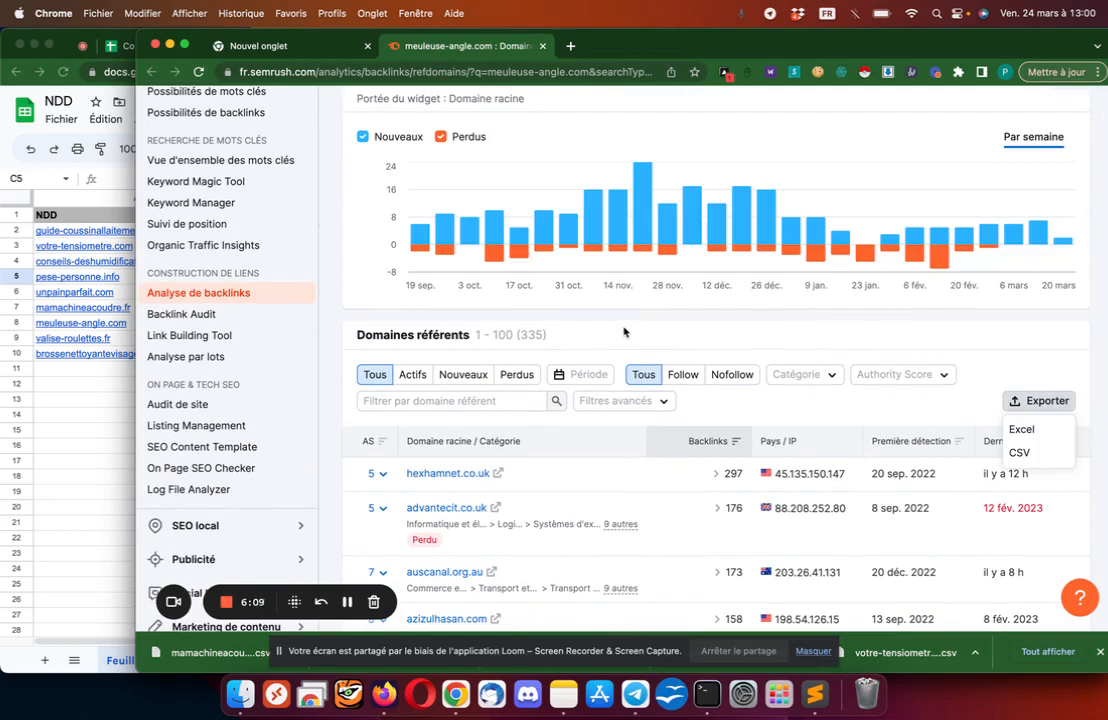
click(1019, 452)
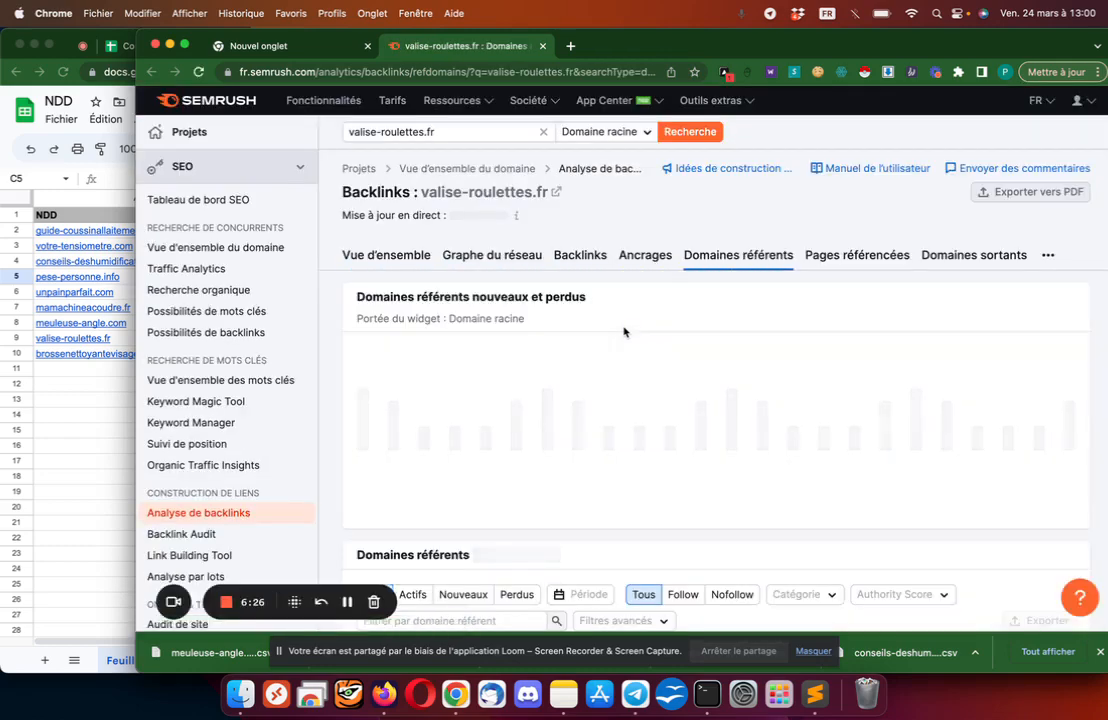
Export the referring domains of valise-roulettes.fr and brossenettoyantevisage.fr from Semrush as CSV files.
scroll(624, 332, down, 5)
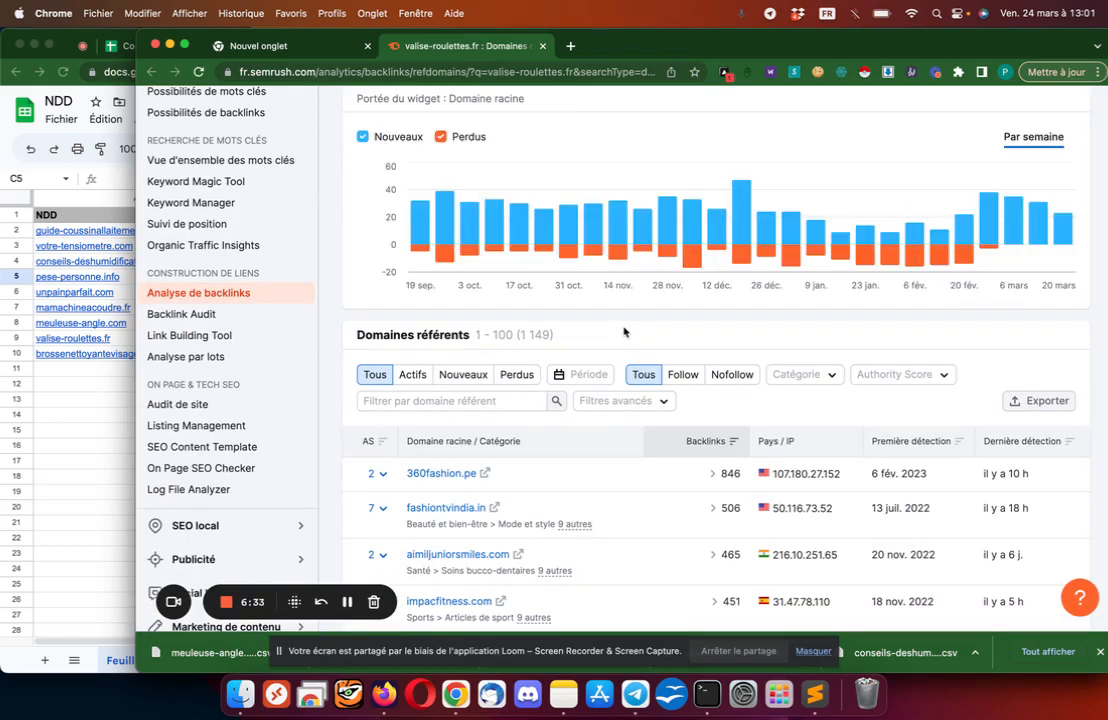
click(1039, 401)
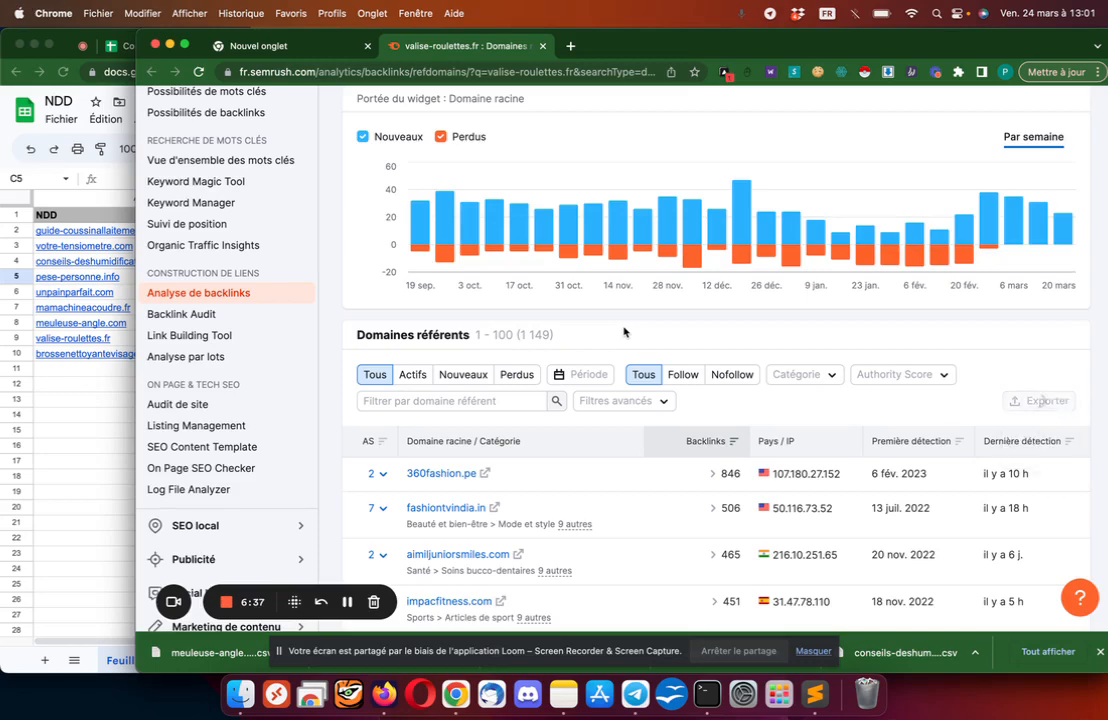
click(1019, 452)
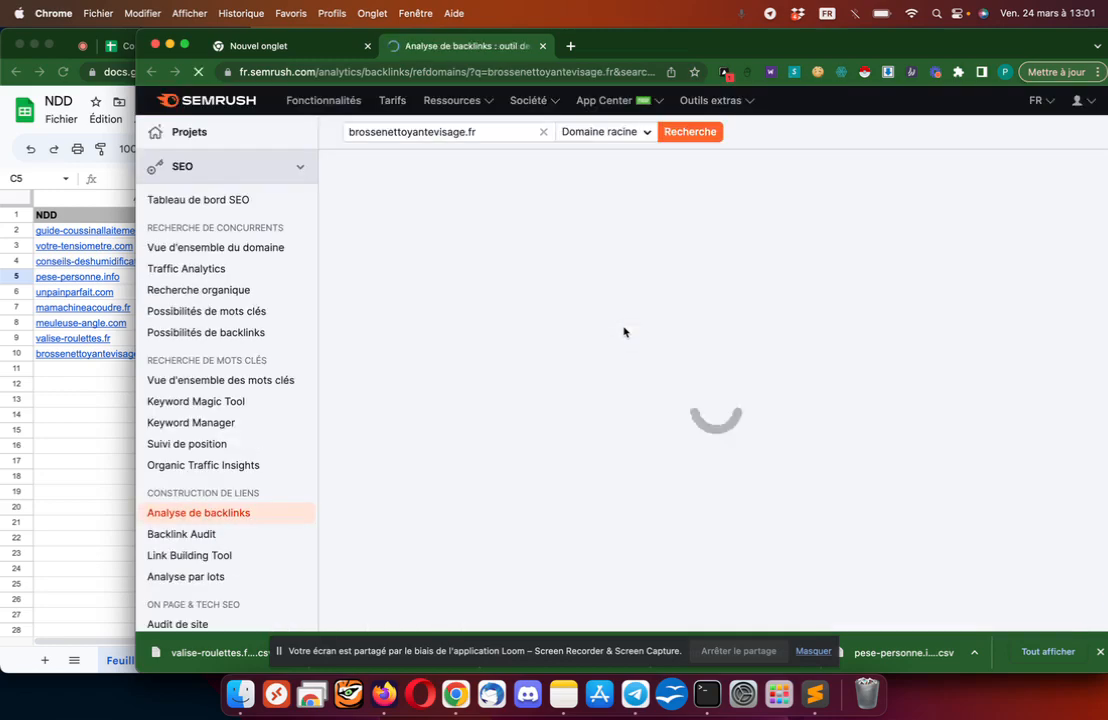
scroll(624, 332, down, 5)
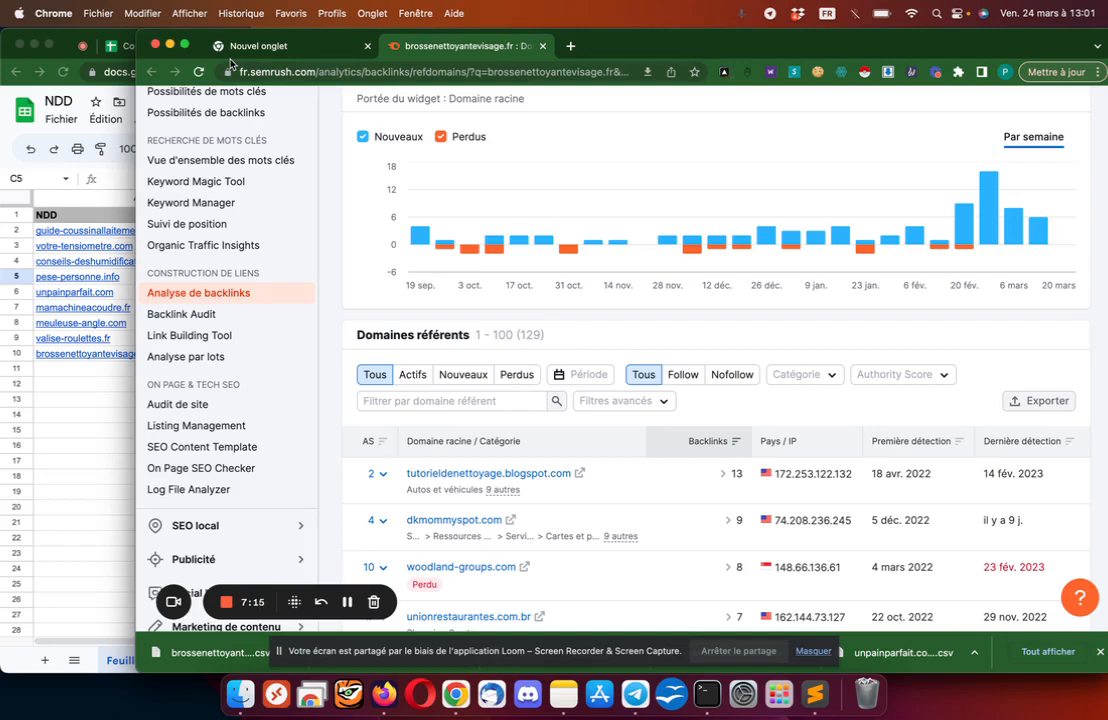
Check the STATUT column of the NDD spreadsheet, and open the Téléchargements folder in Finder.
click(157, 44)
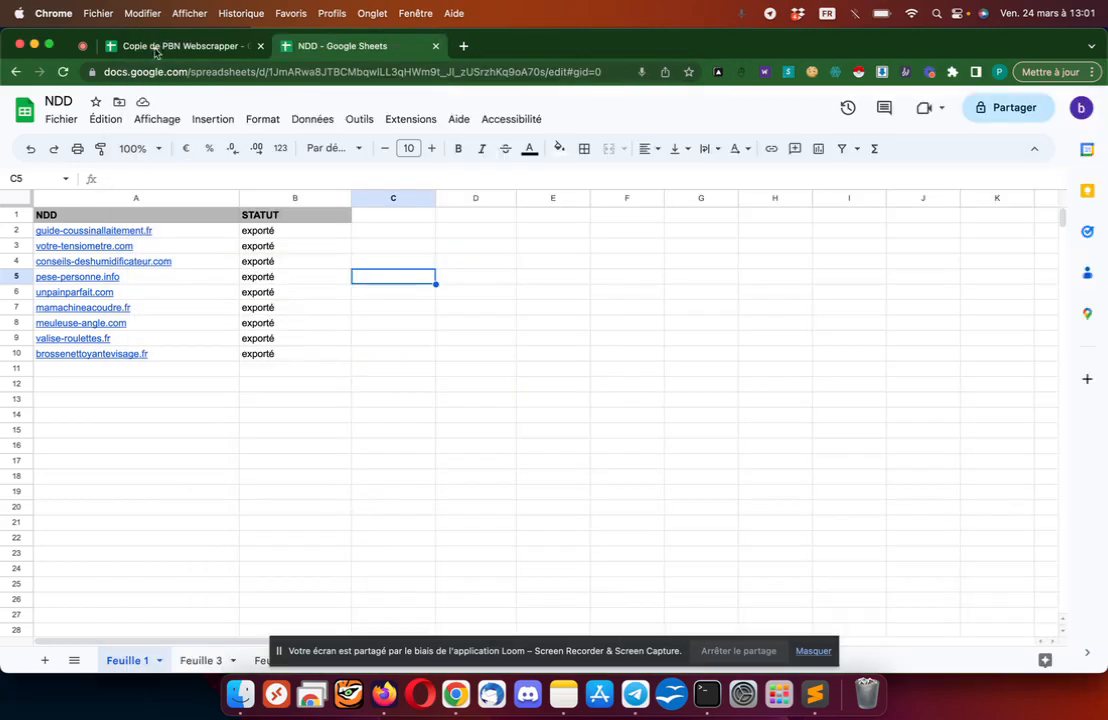
click(238, 688)
click(330, 216)
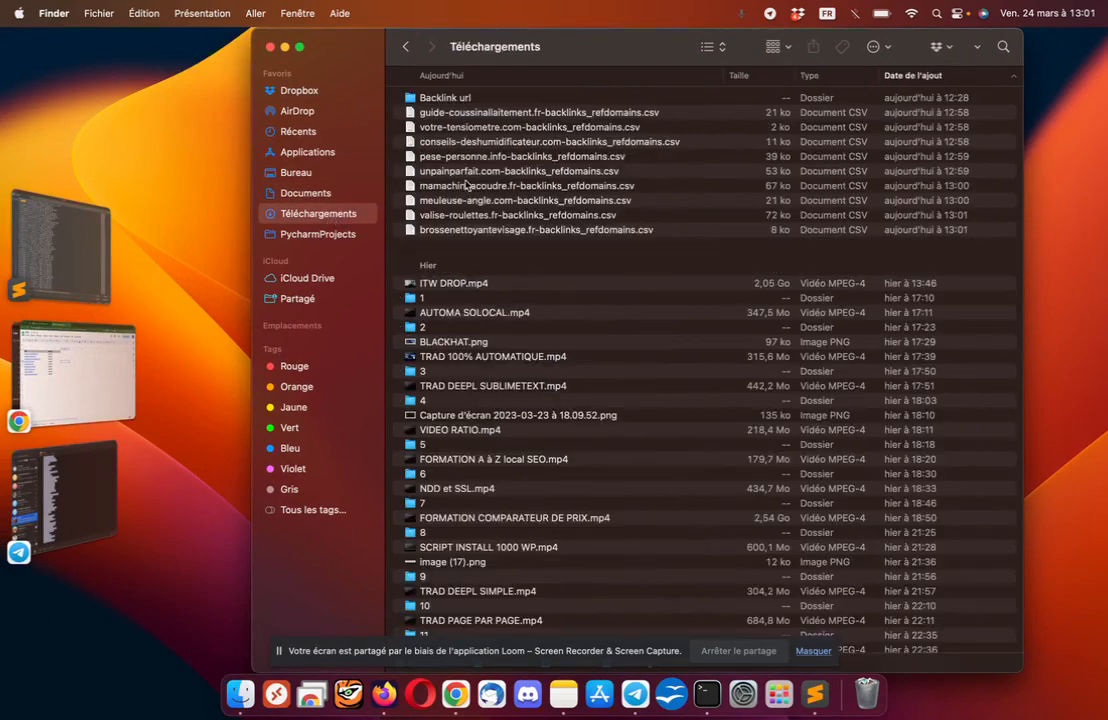
Group the nine exported backlinks_refdomains CSV files into a new folder named "Domaine ref".
click(700, 113)
drag(700, 113, 685, 247)
right_click(688, 169)
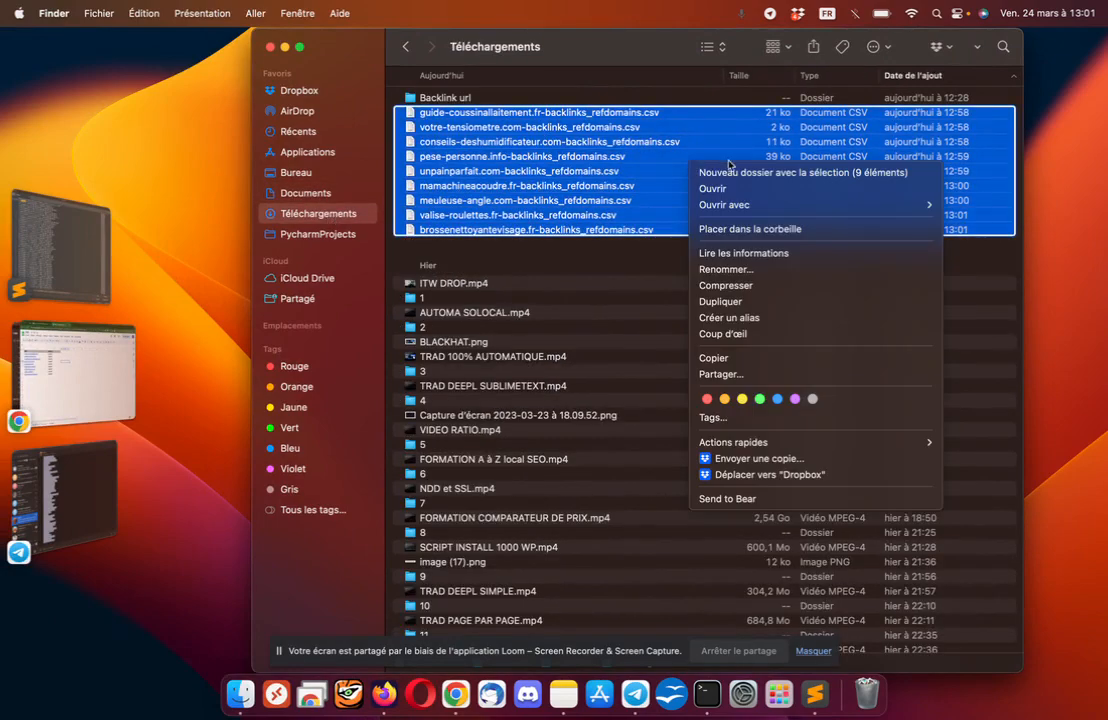
click(753, 173)
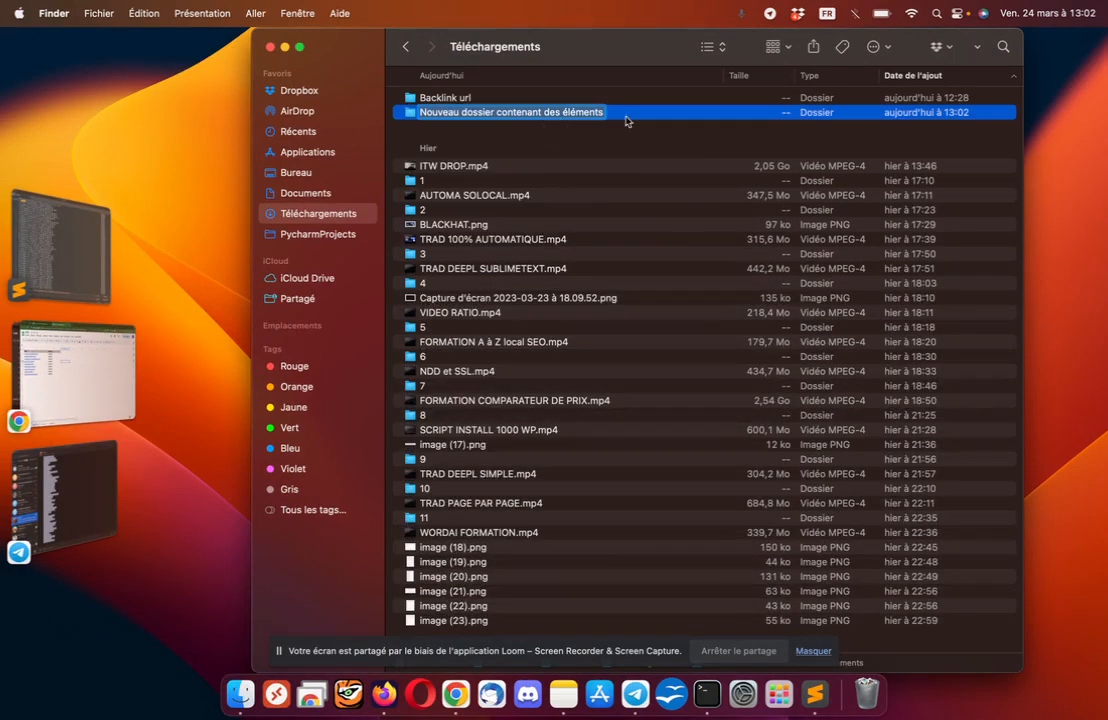
text(Domaine)
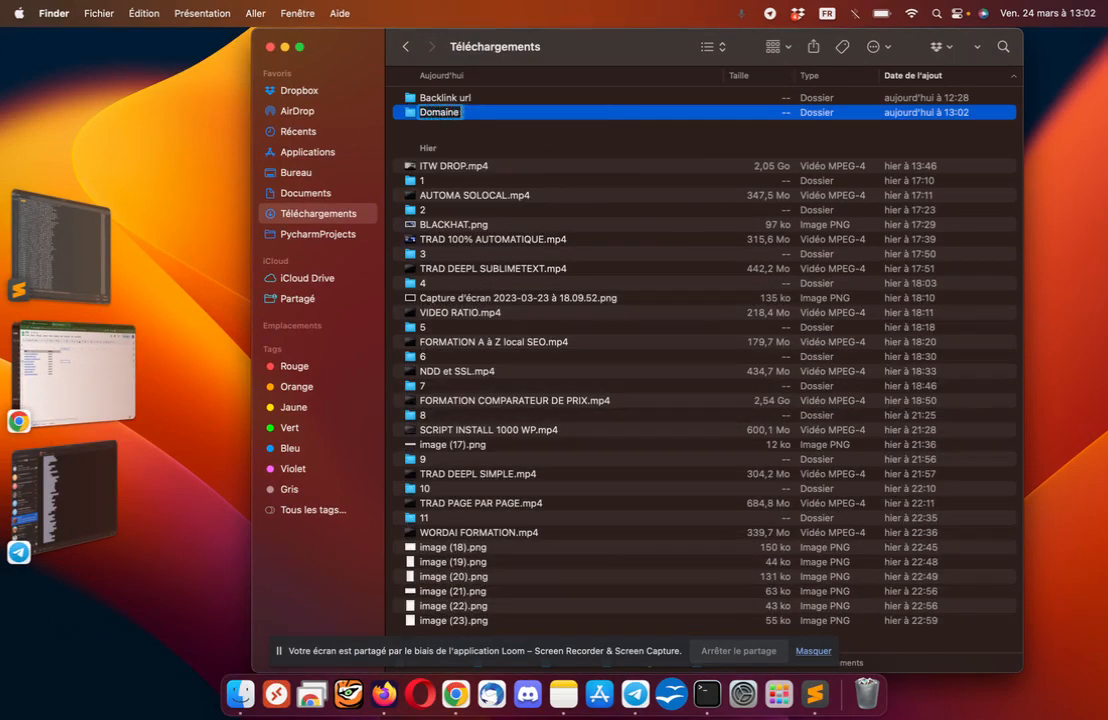
text( ref)
key(Return)
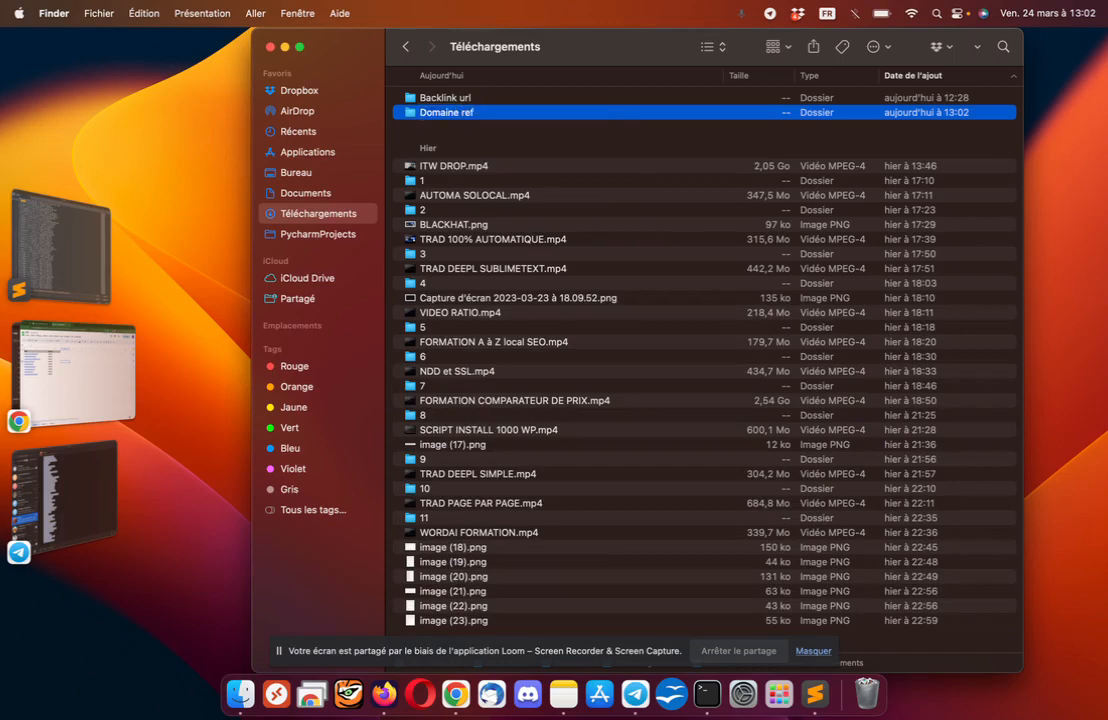
Check the CSV files inside the Domaine ref folder and return to Téléchargements.
double_click(546, 108)
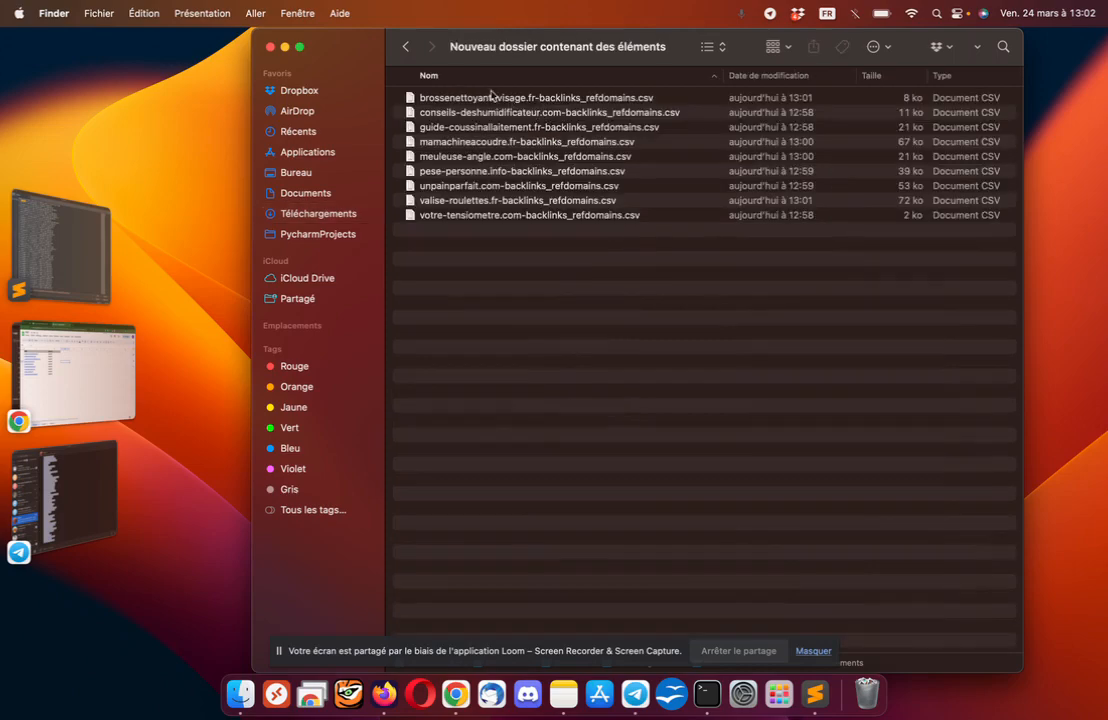
click(405, 46)
click(481, 114)
double_click(481, 113)
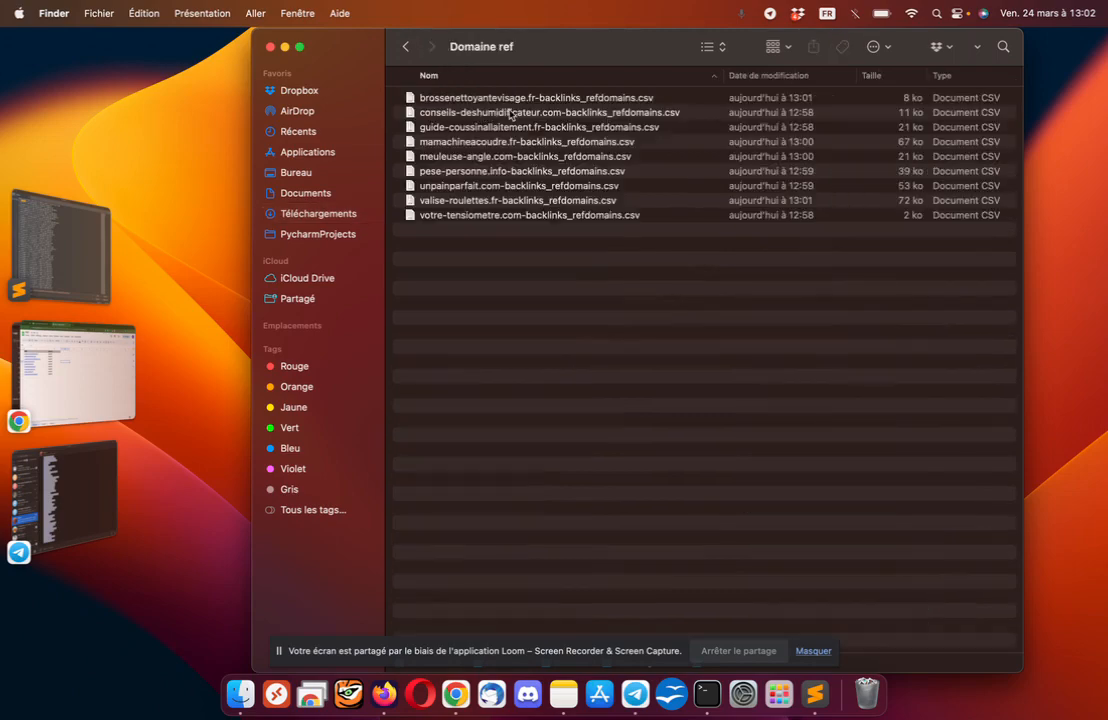
click(405, 46)
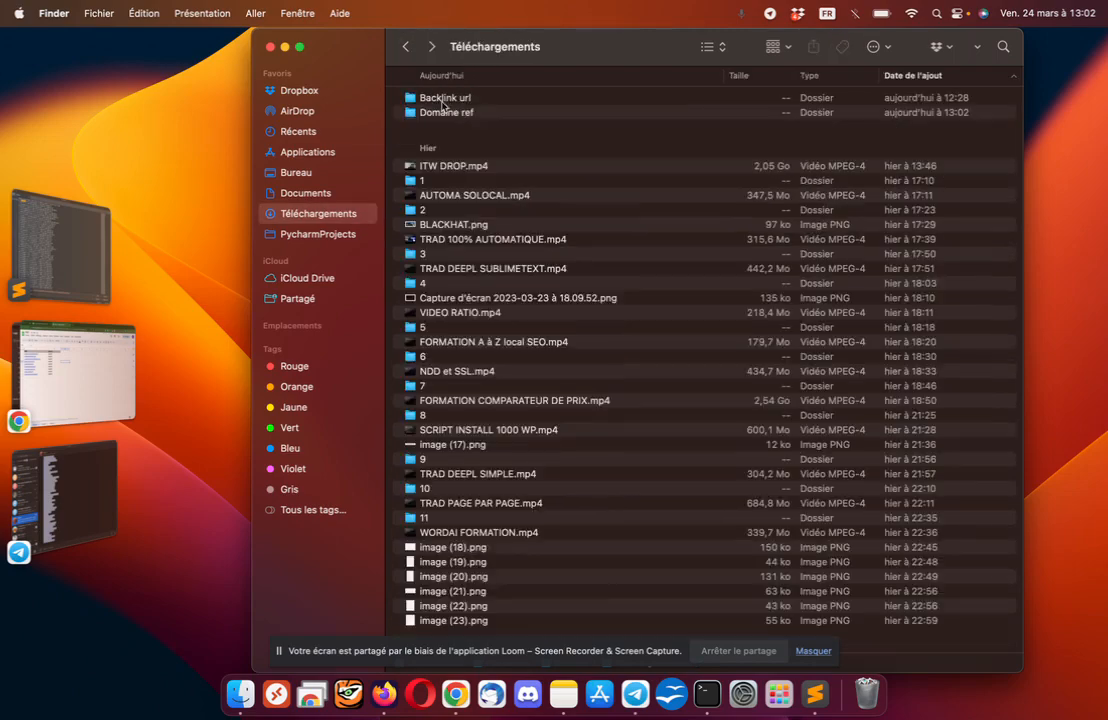
Open a terminal at the Domaine ref folder, merge its files with "cat * > 000.csv", and close the terminal.
right_click(470, 115)
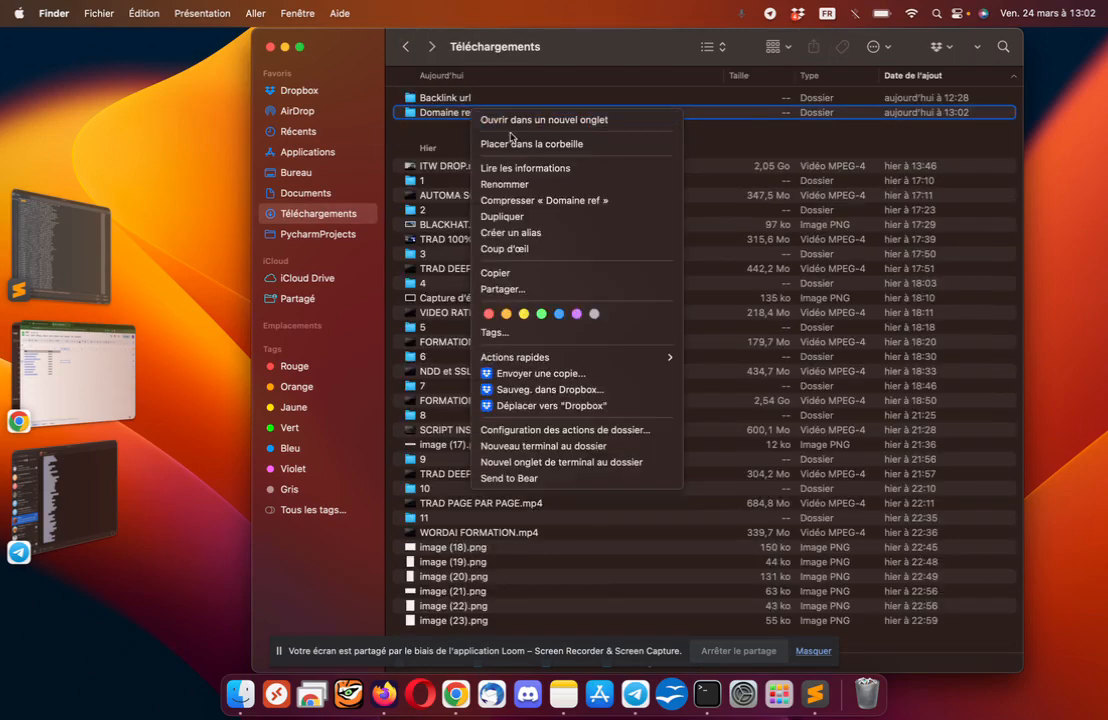
click(545, 446)
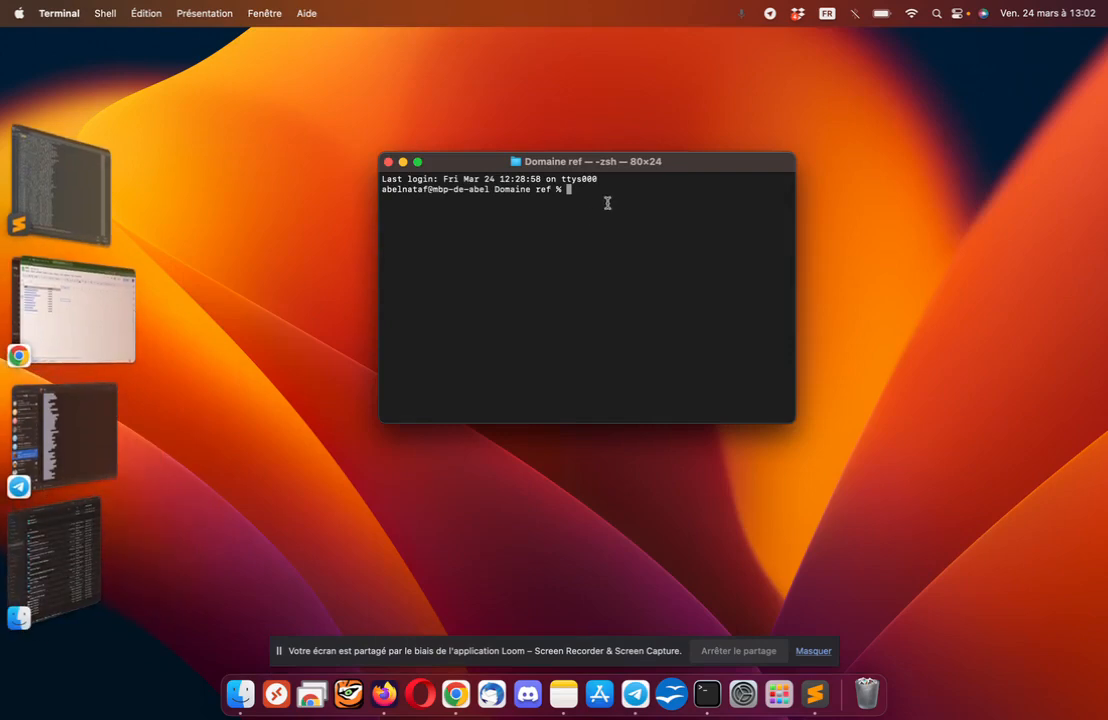
text(cat * > 000.csv)
key(Return)
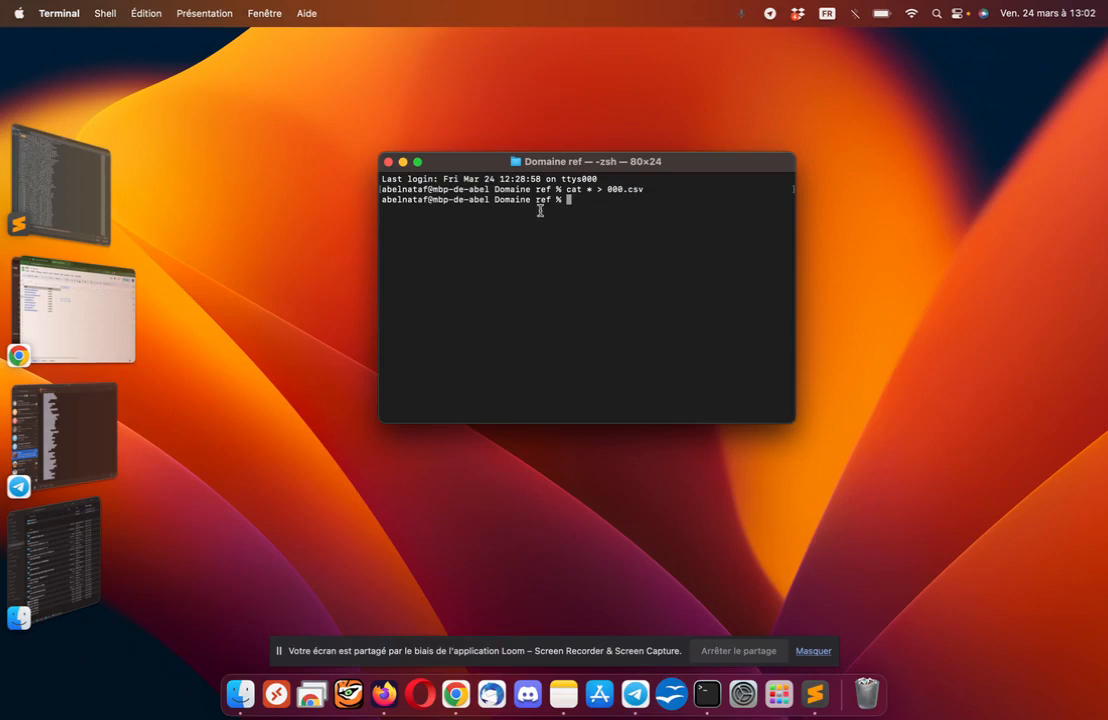
click(388, 161)
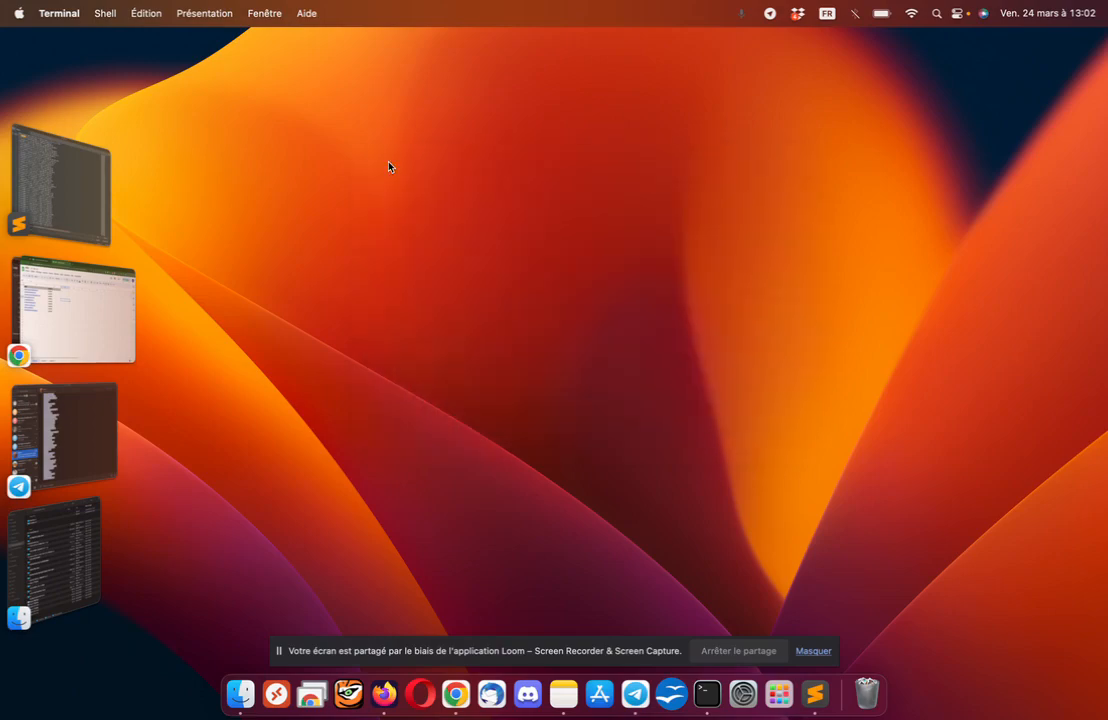
Return to the Domaine ref folder in Finder and move the nine individual backlinks_refdomains CSV files to the trash, keeping 000.csv.
click(58, 537)
double_click(487, 112)
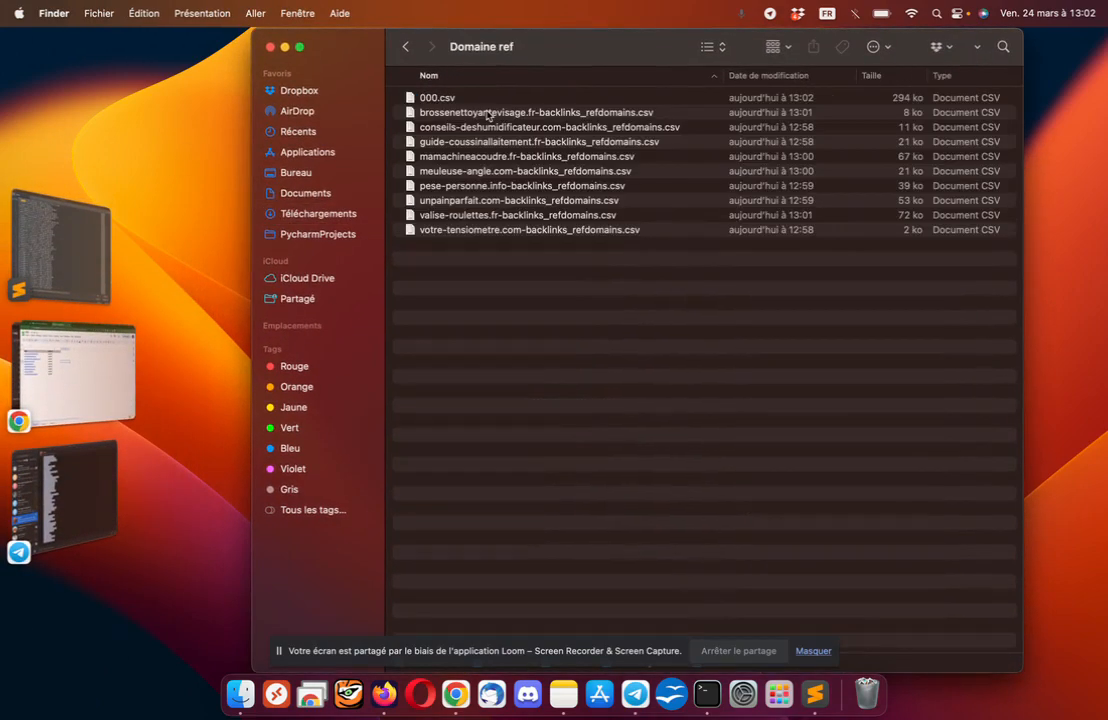
click(460, 99)
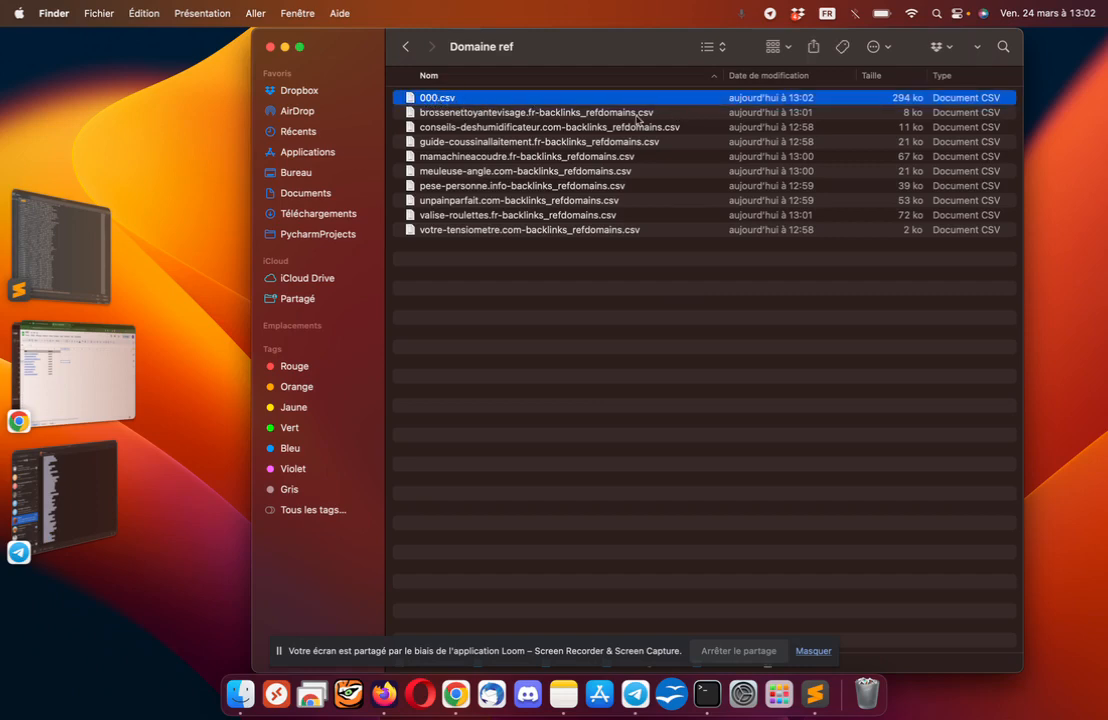
drag(696, 118, 681, 233)
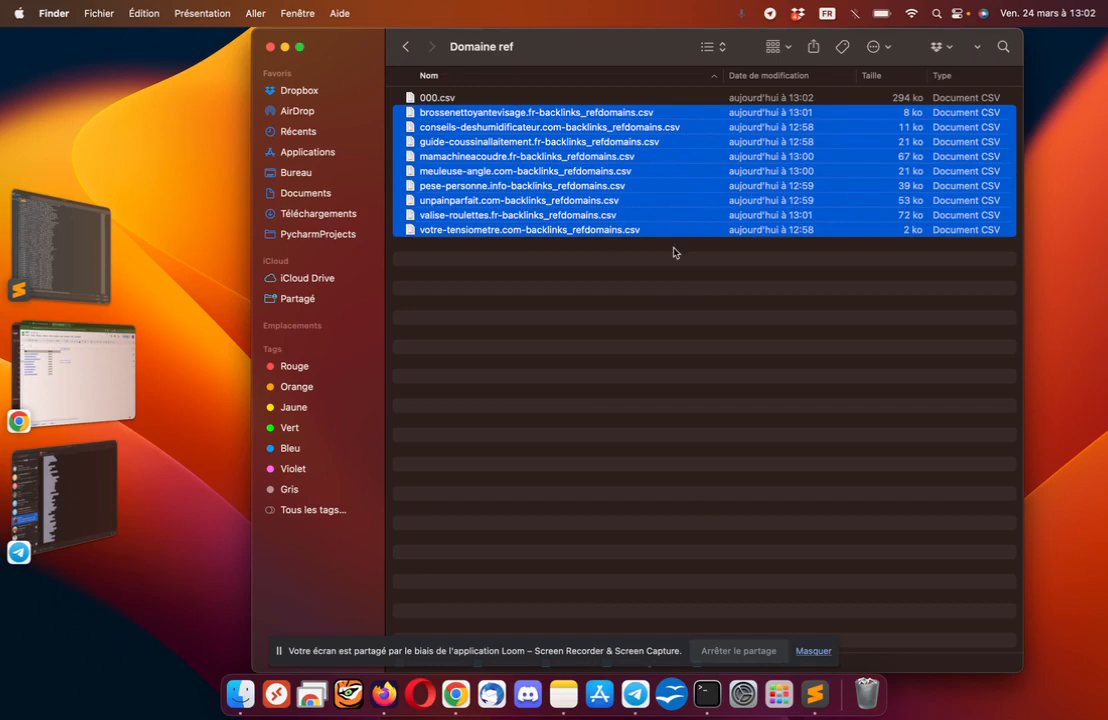
right_click(679, 218)
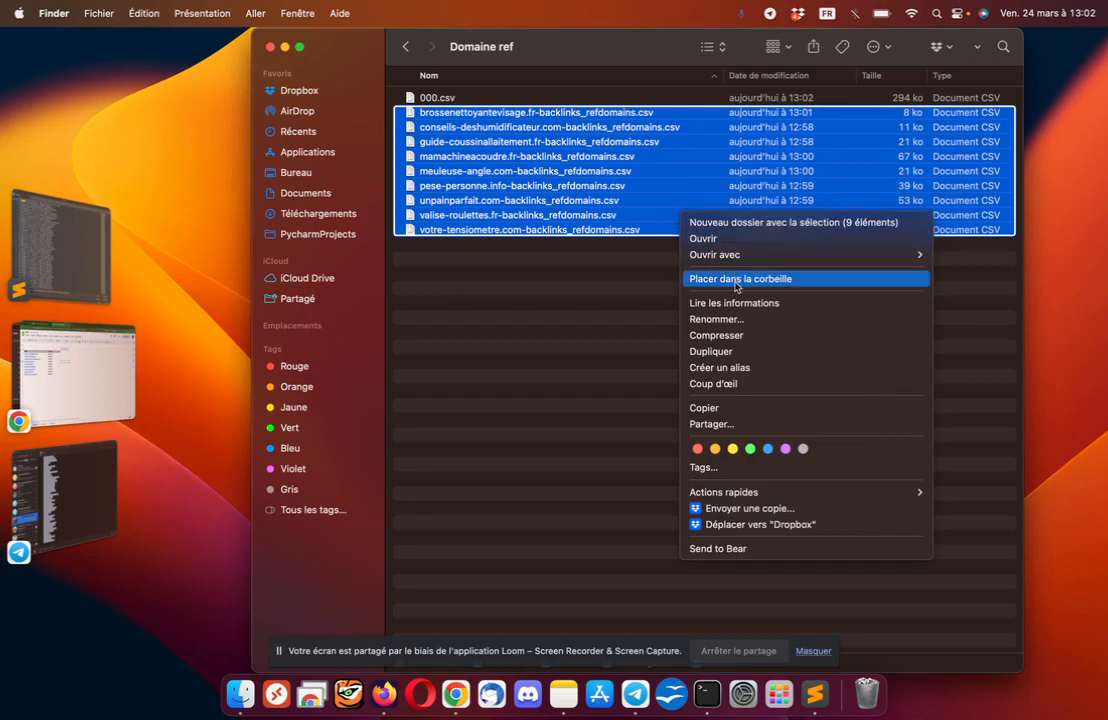
click(718, 277)
Open the merged 000.csv file with Sublime Text (Build 4143).
click(497, 102)
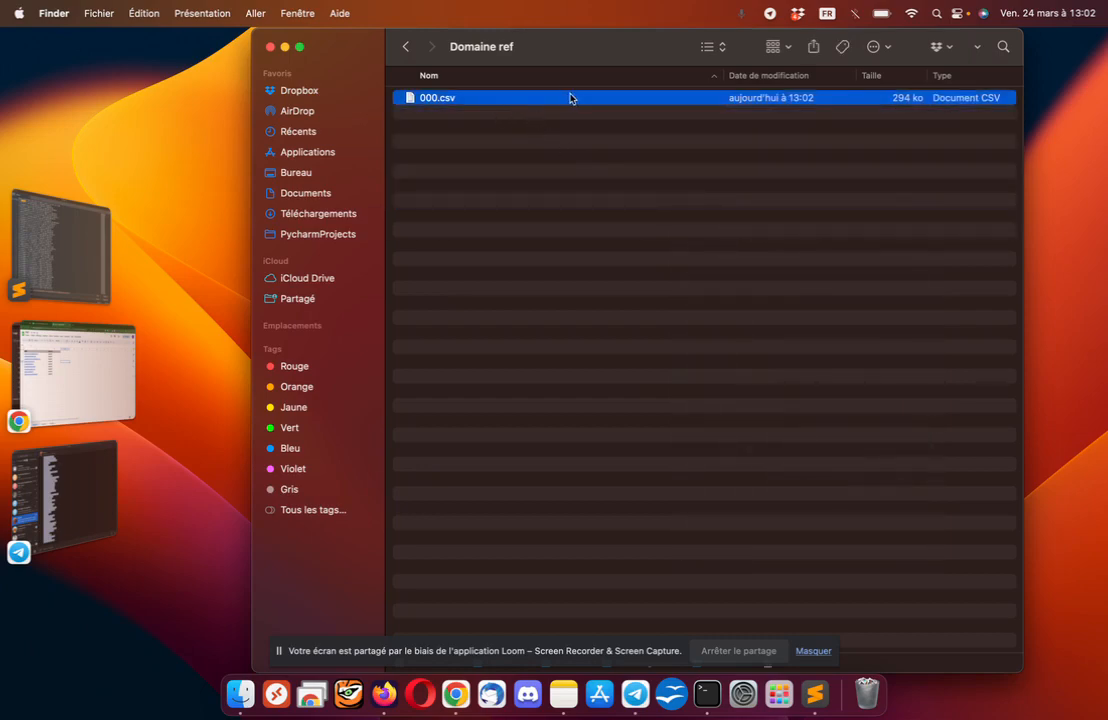
right_click(508, 103)
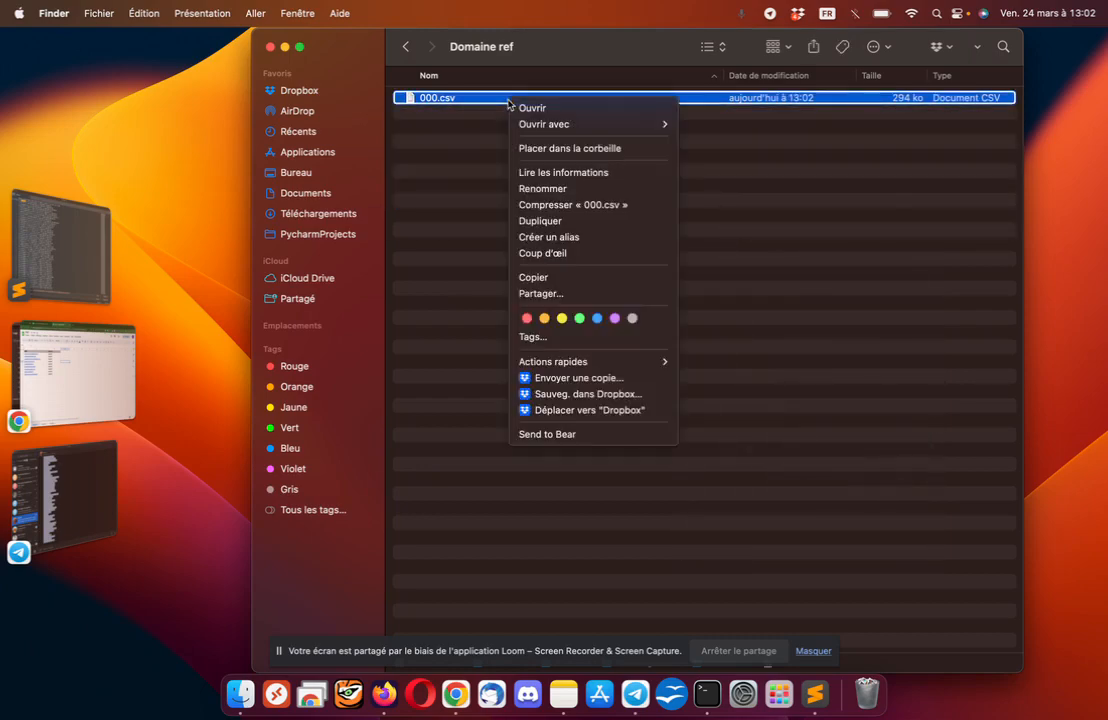
mouse_move(598, 125)
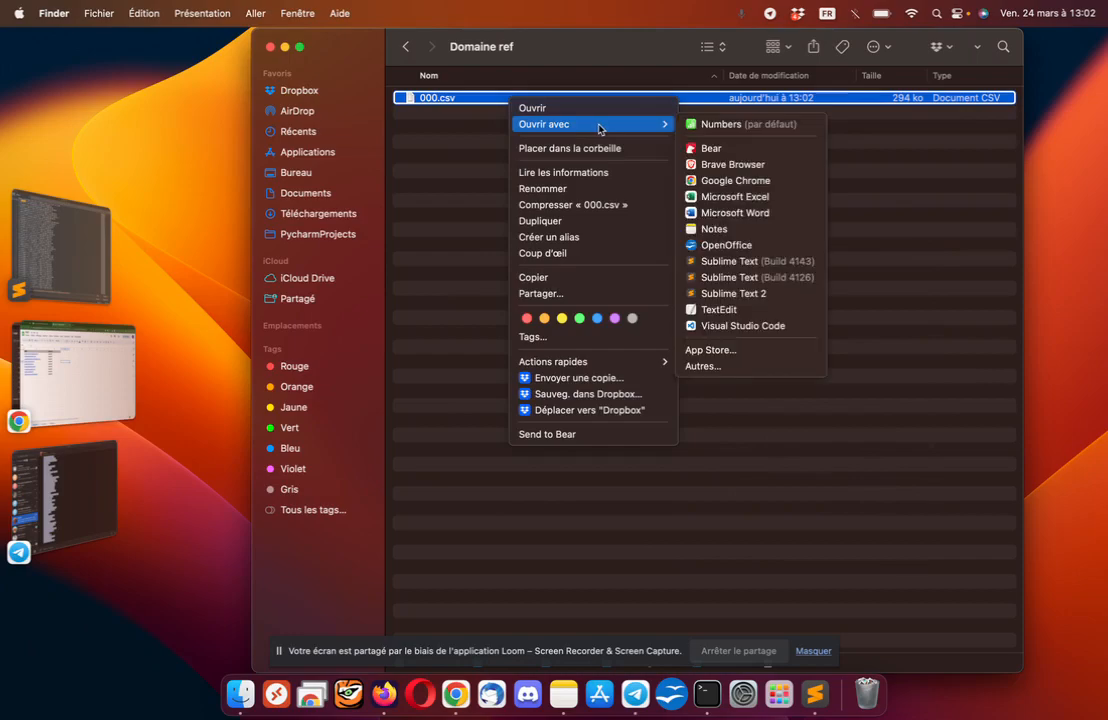
click(754, 262)
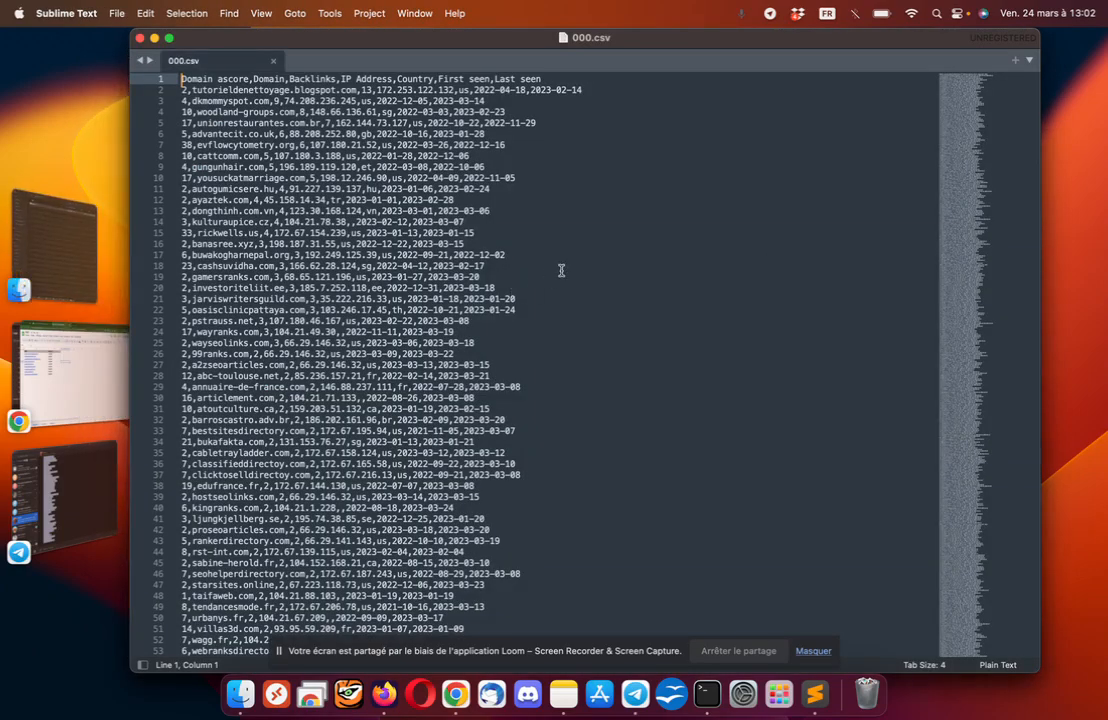
Replace the old domain list in the phorum.pl tab with the full contents of 000.csv, and open the search bar.
key(super+a)
key(ctrl+Left)
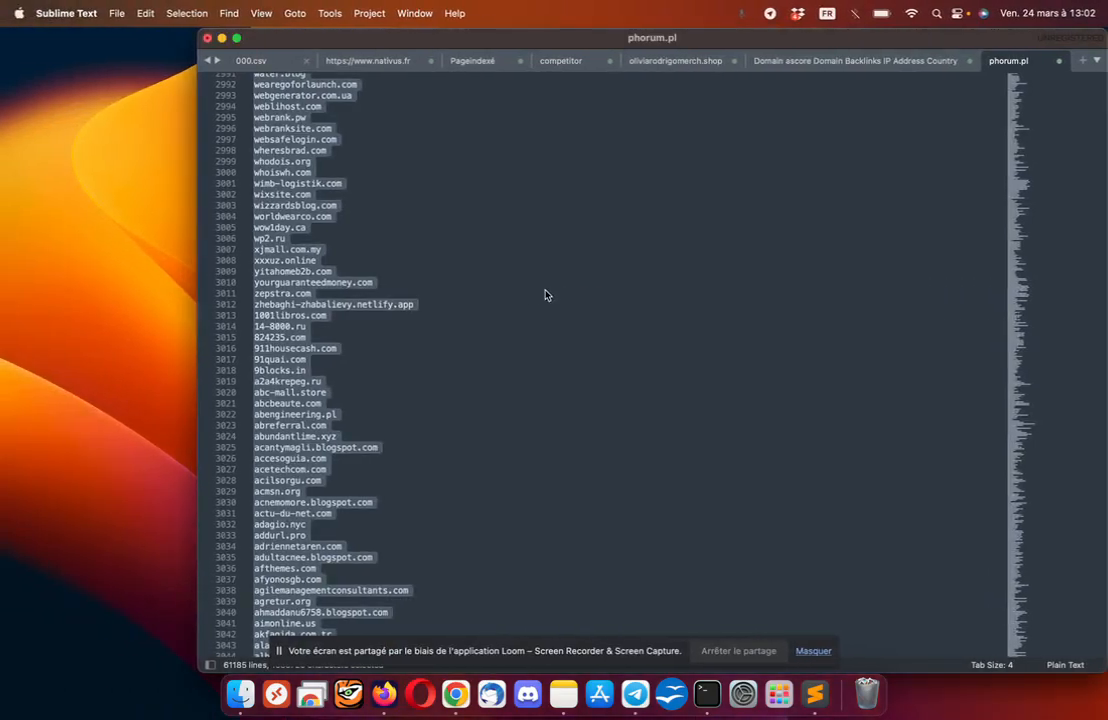
key(BackSpace)
key(super+v)
key(super+f)
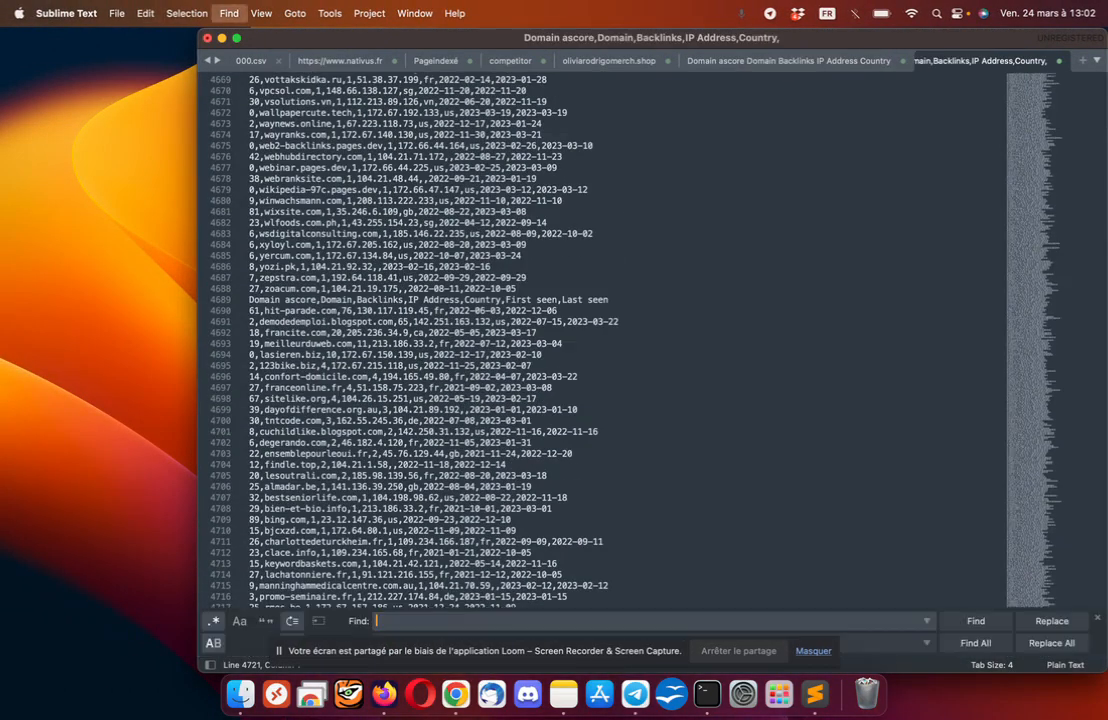
click(926, 621)
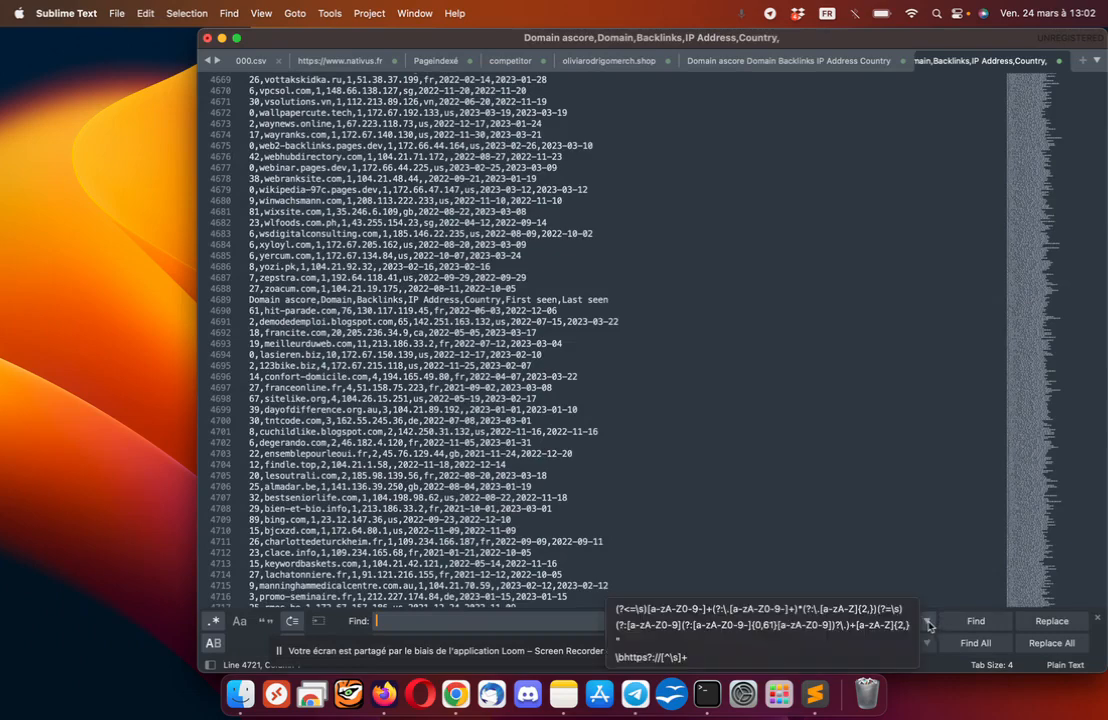
click(893, 612)
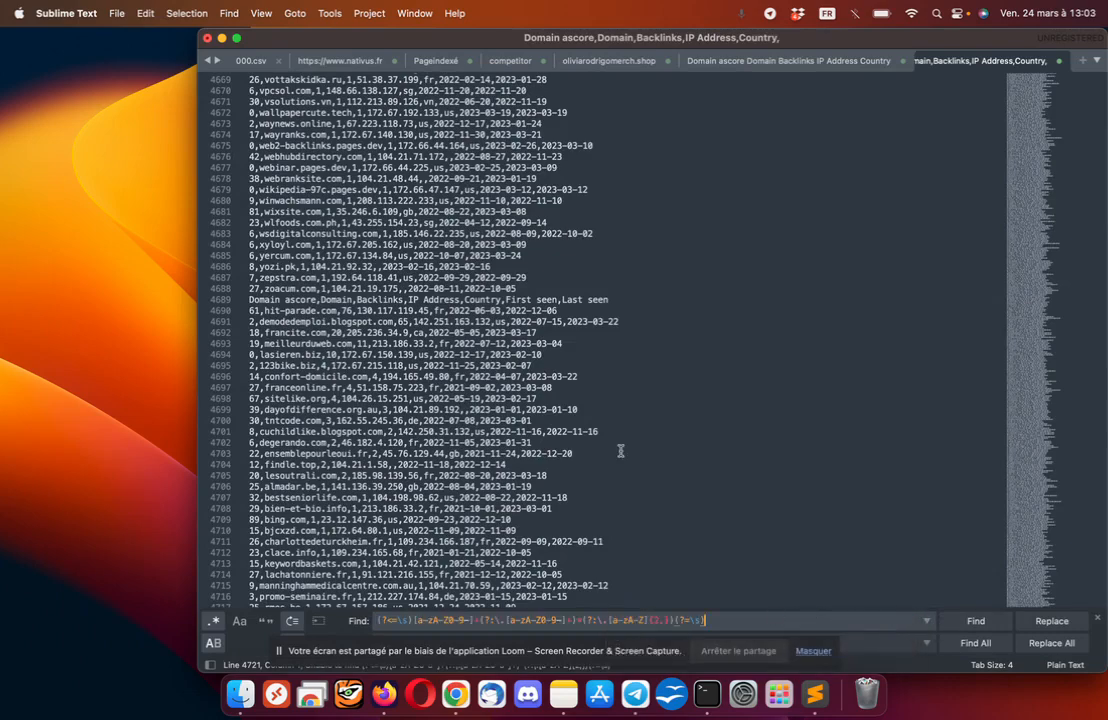
key(super+a)
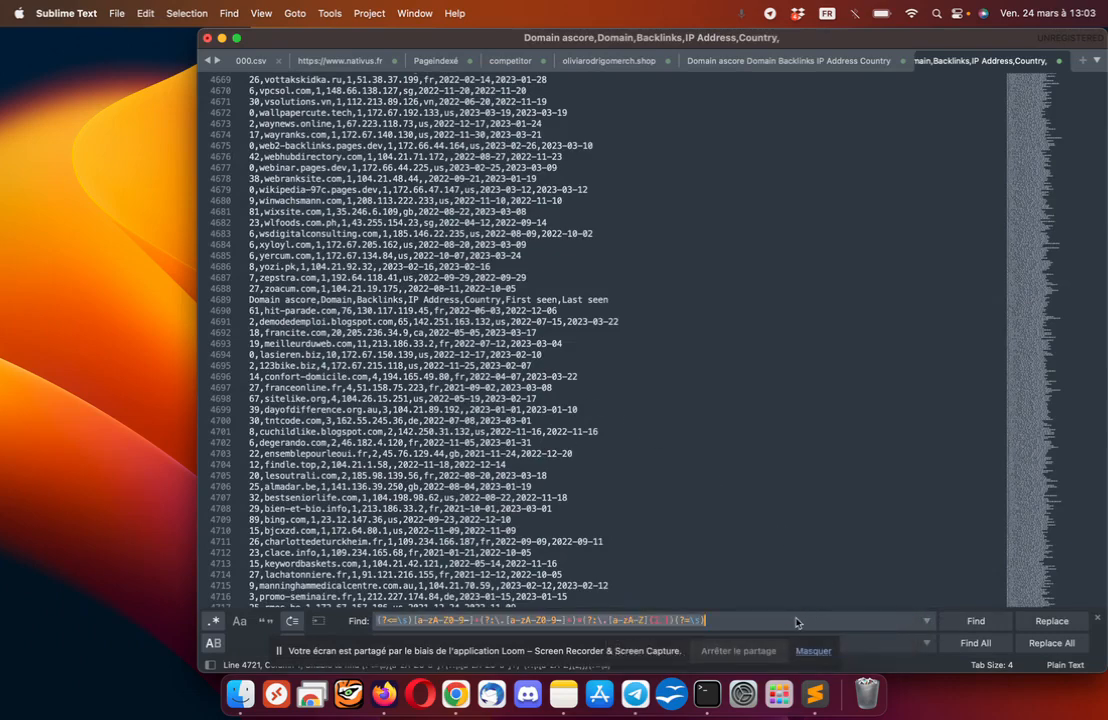
key(BackSpace)
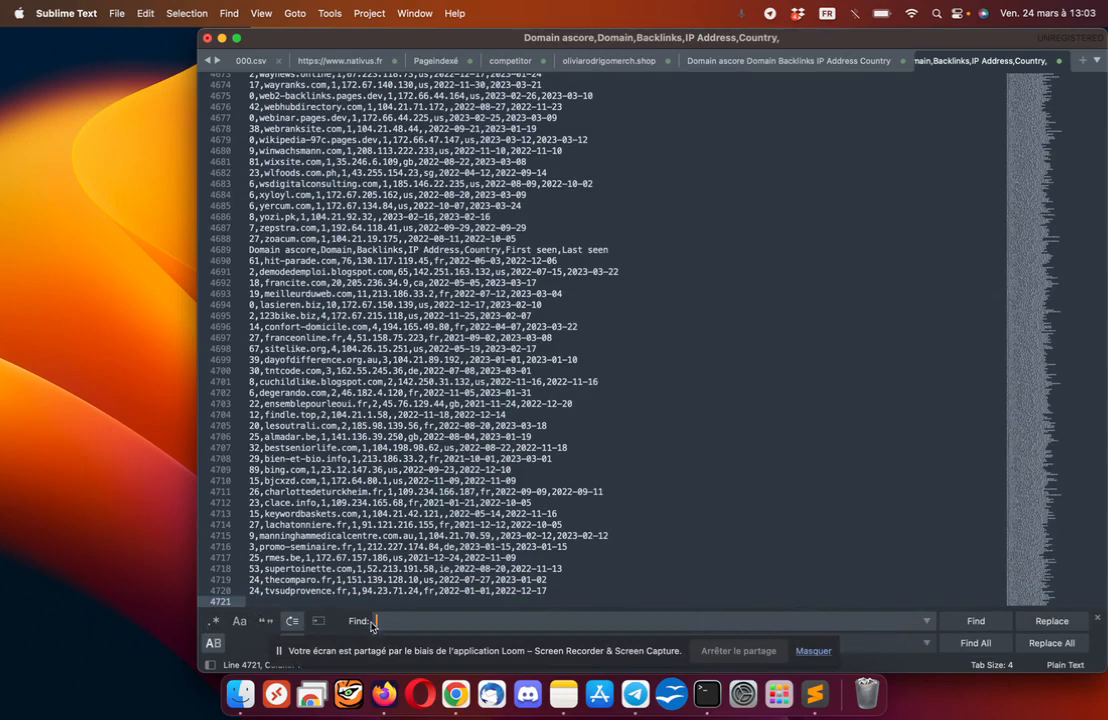
Replace every comma in the pasted text with a space.
text(,)
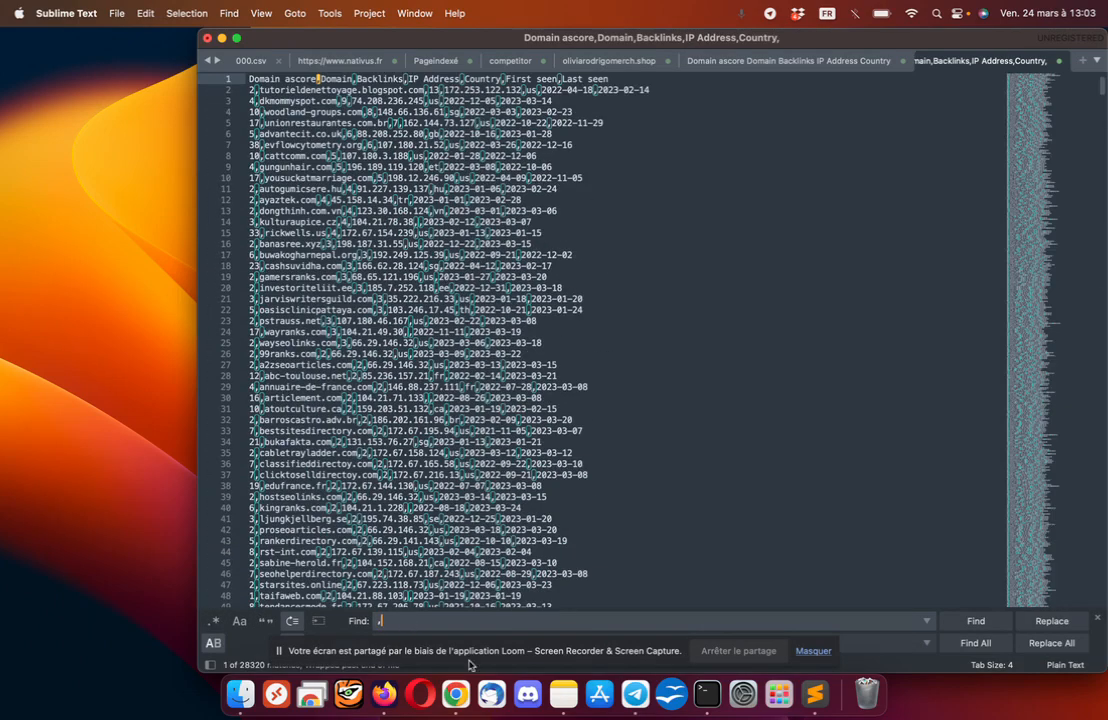
drag(476, 656, 350, 707)
click(421, 645)
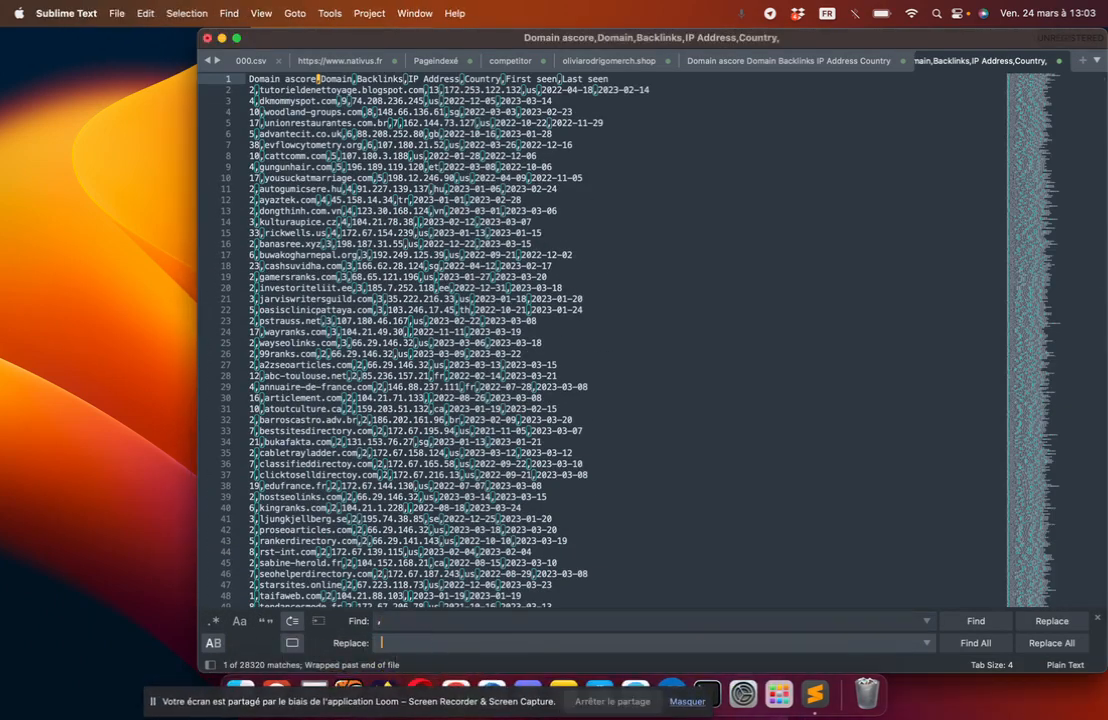
click(1066, 643)
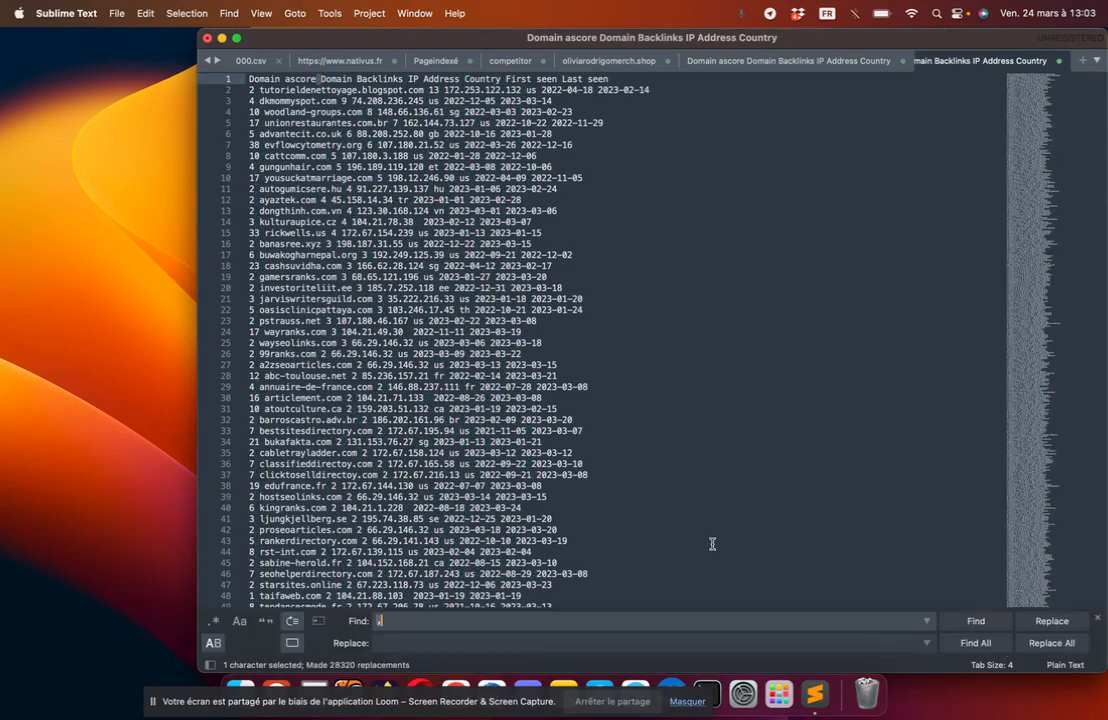
Enable regular-expression search and reuse the recent domain pattern (?<=\s)[a-zA-Z0-9-]+(?:\.[a-zA-Z0-9-]+)*(?:\.[a-zA-Z]{2,})(?=\s).
click(216, 622)
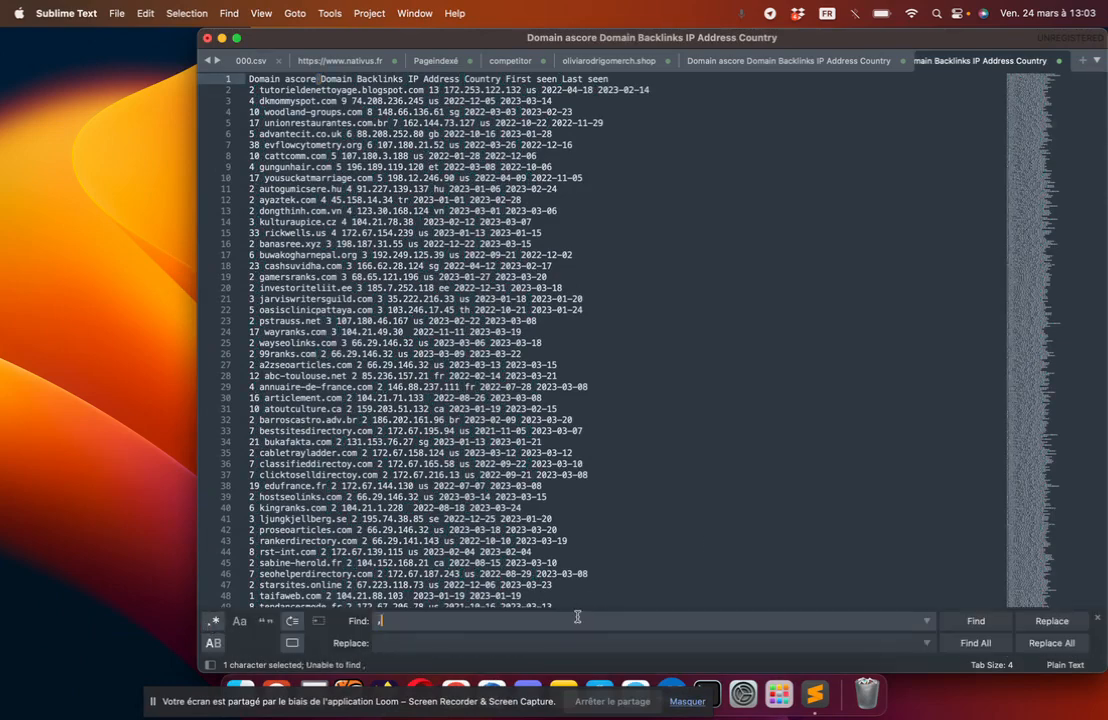
click(926, 621)
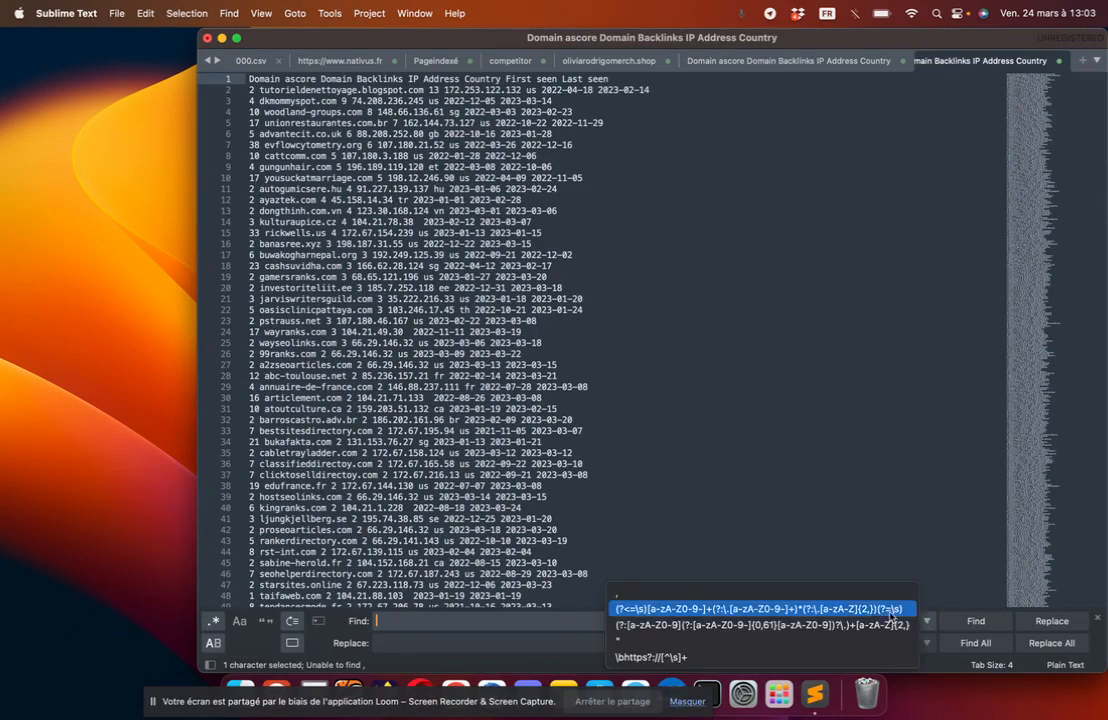
click(890, 609)
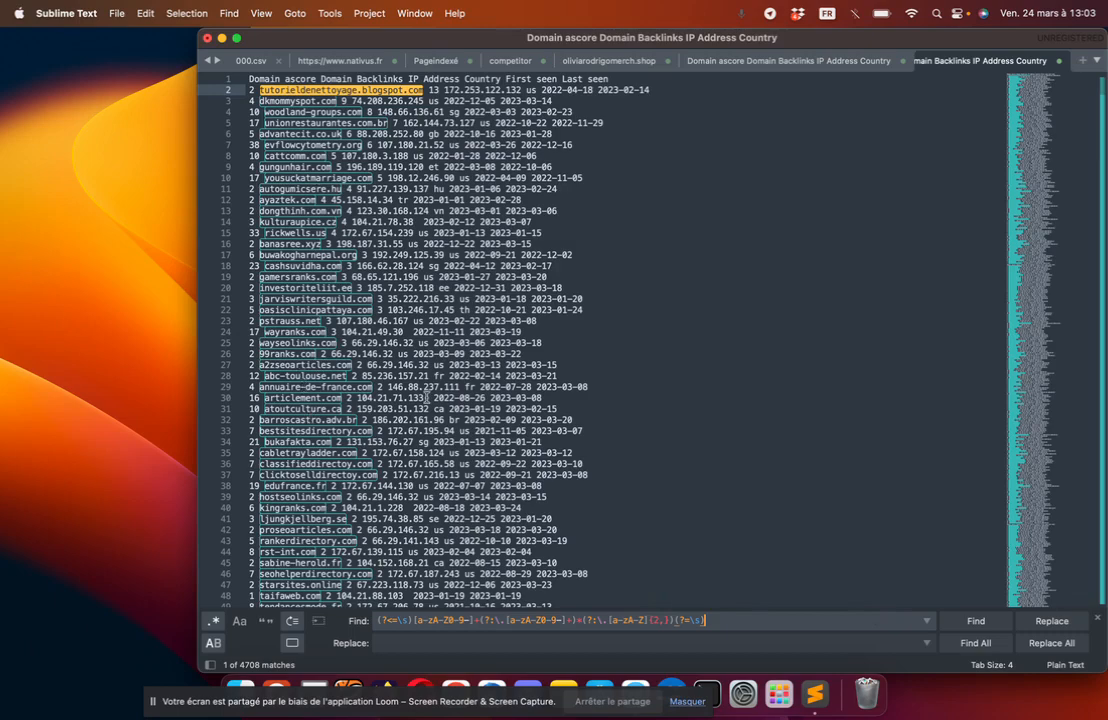
Copy the domain search pattern into a new untitled file, and return to the file with the merged CSV text.
key(super+c)
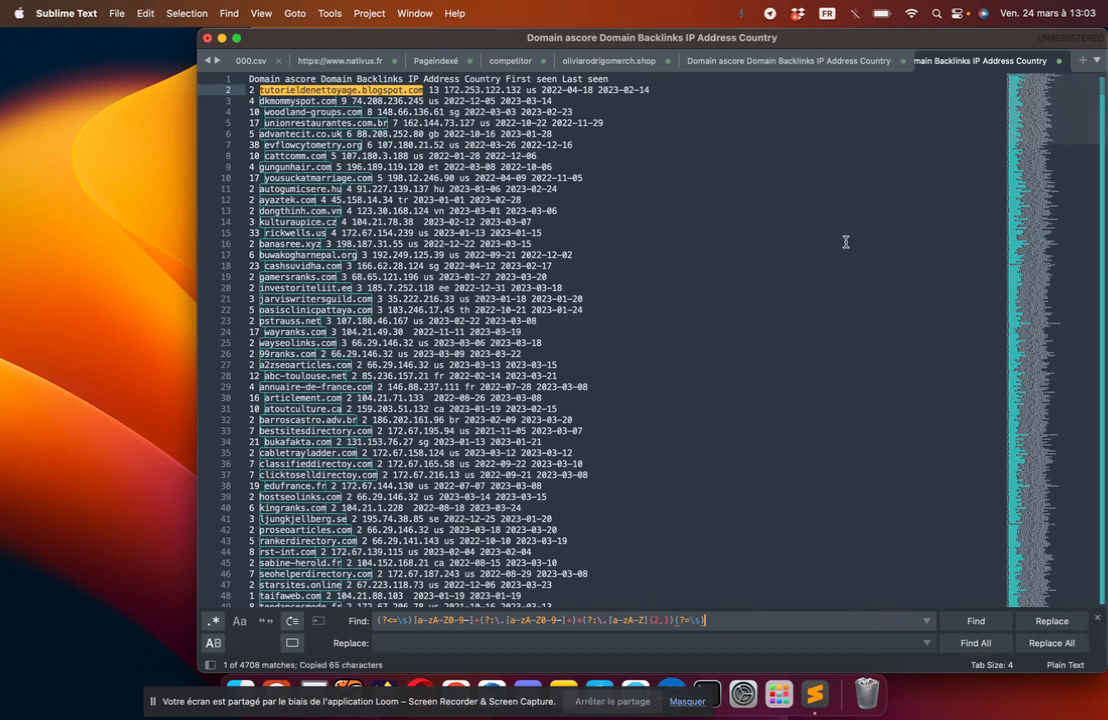
key(super+n)
key(super+v)
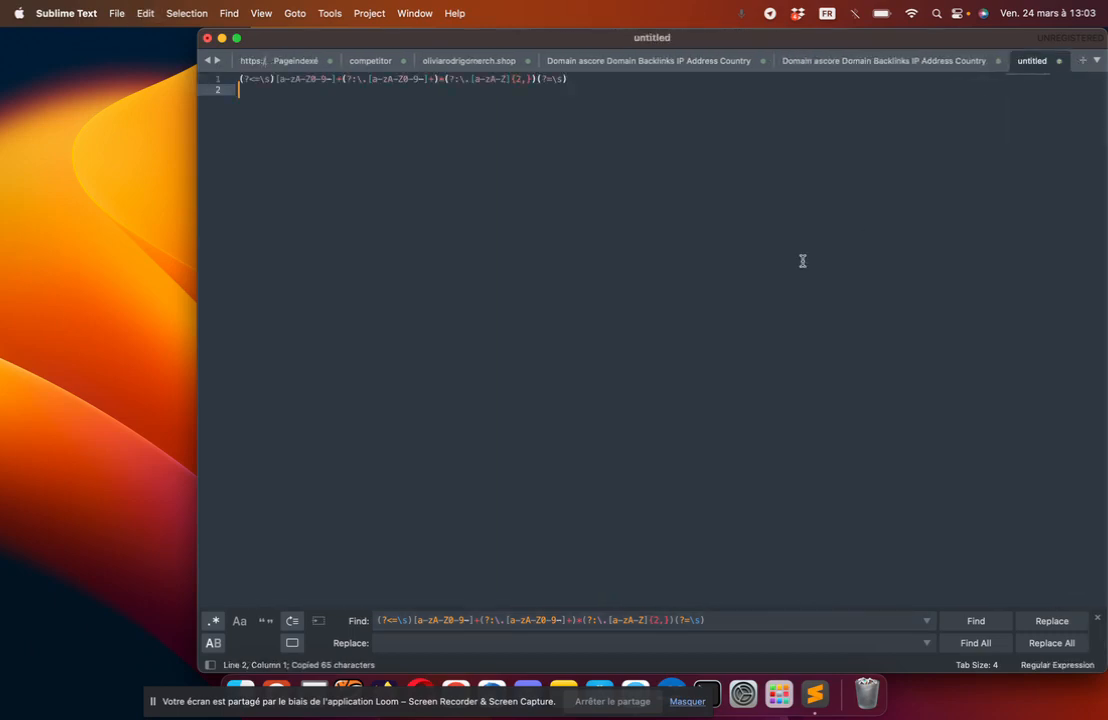
key(super+alt+Left)
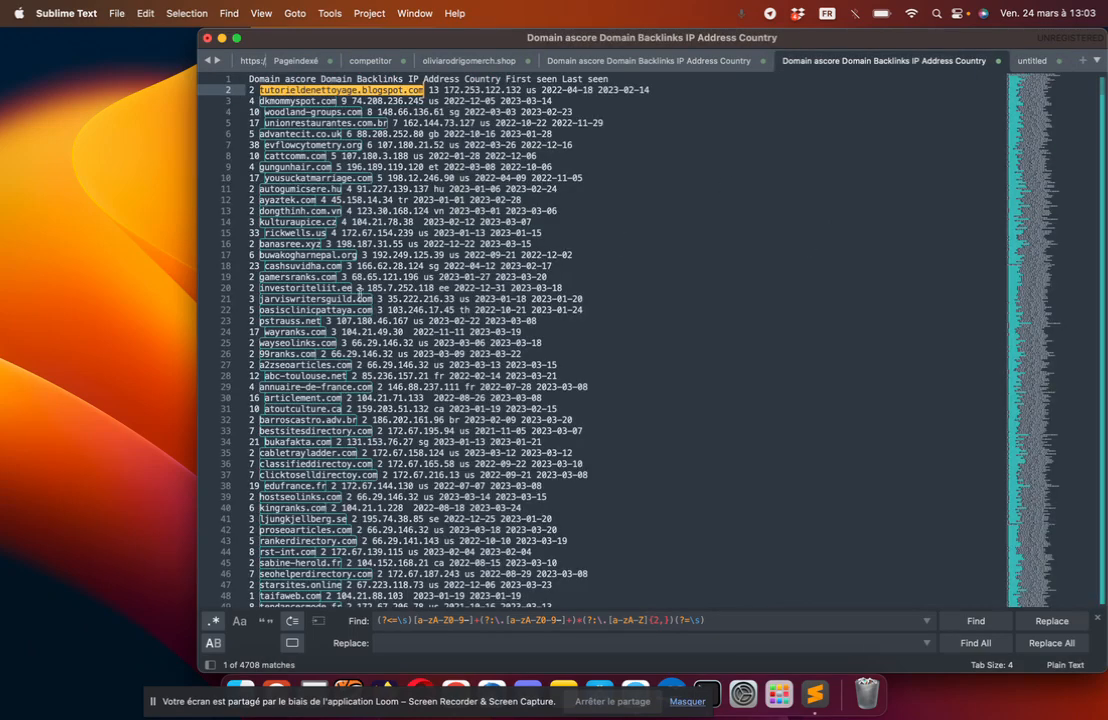
Select and copy all matches of the domain pattern, and replace the contents of the new file with them.
click(975, 643)
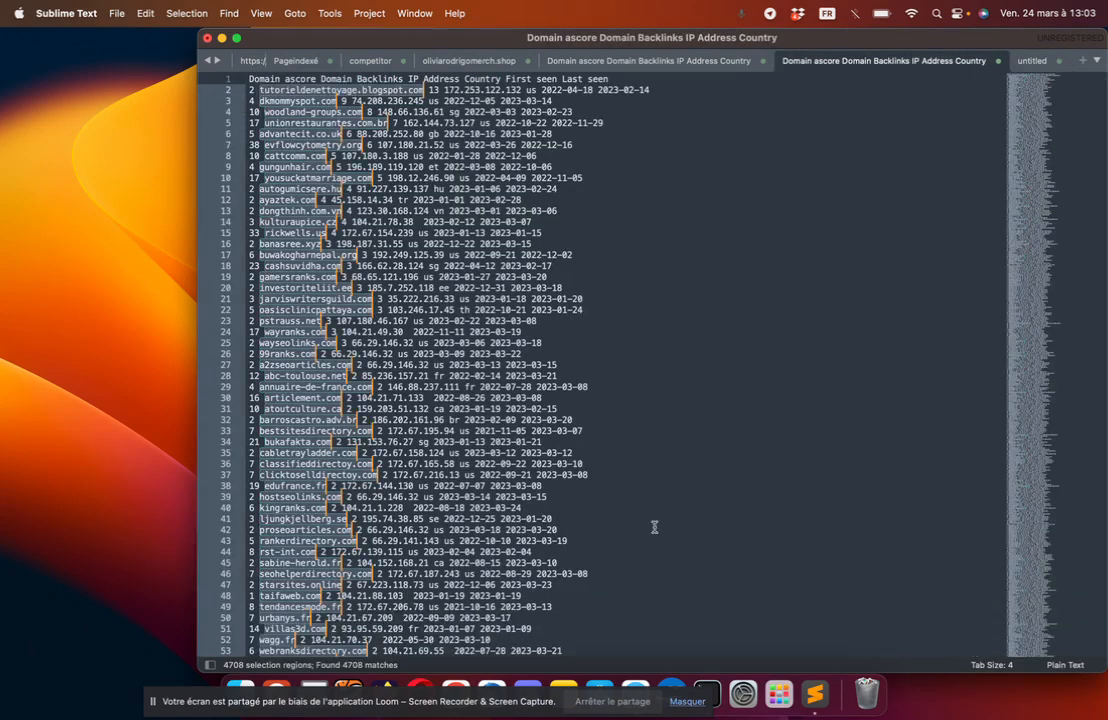
key(super+c)
key(super+alt+Right)
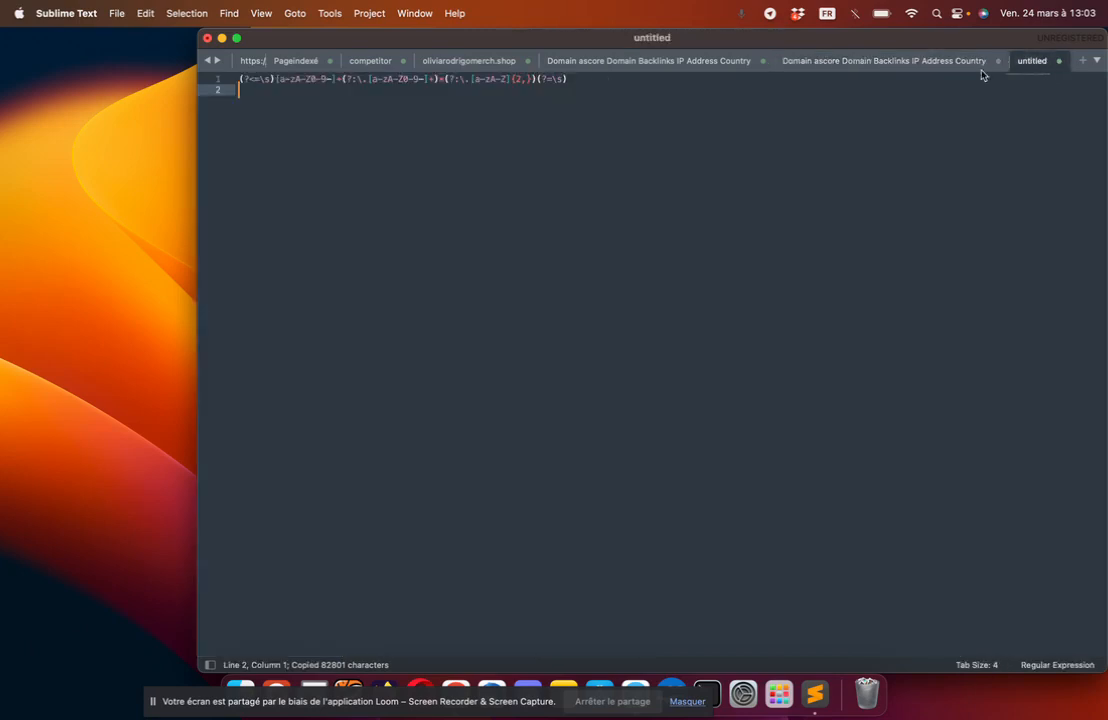
key(super+a)
key(super+v)
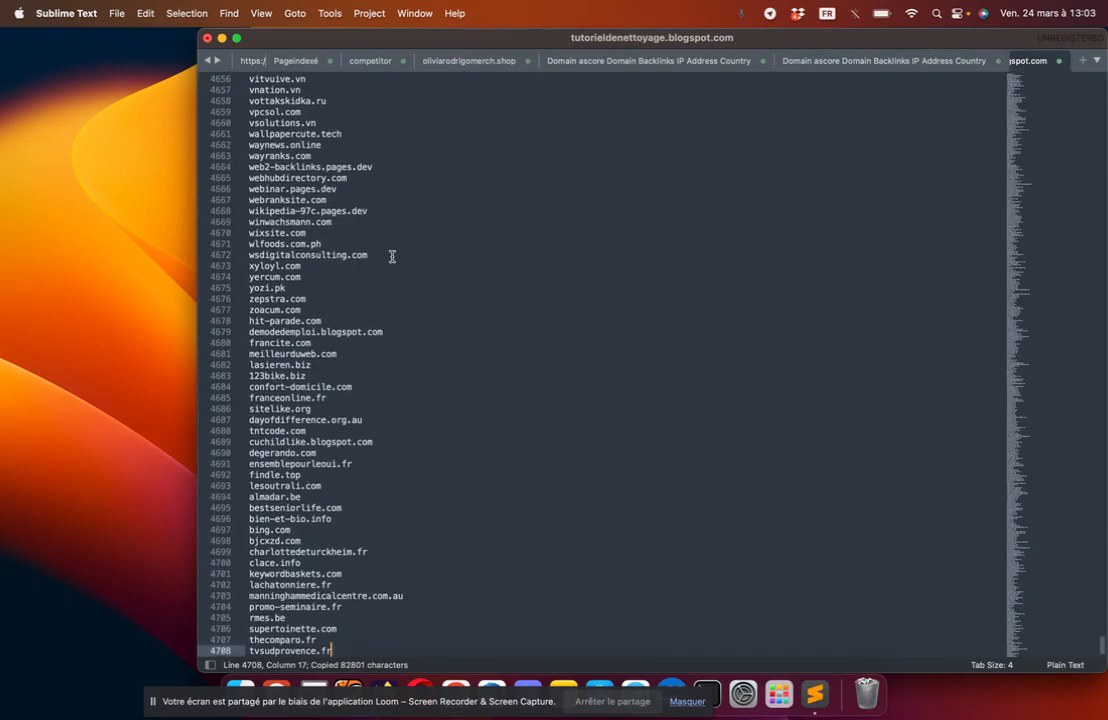
Examine the extracted domain list from start to end and compare it with the pattern's matches in the source file.
scroll(423, 218, up, 15)
click(883, 66)
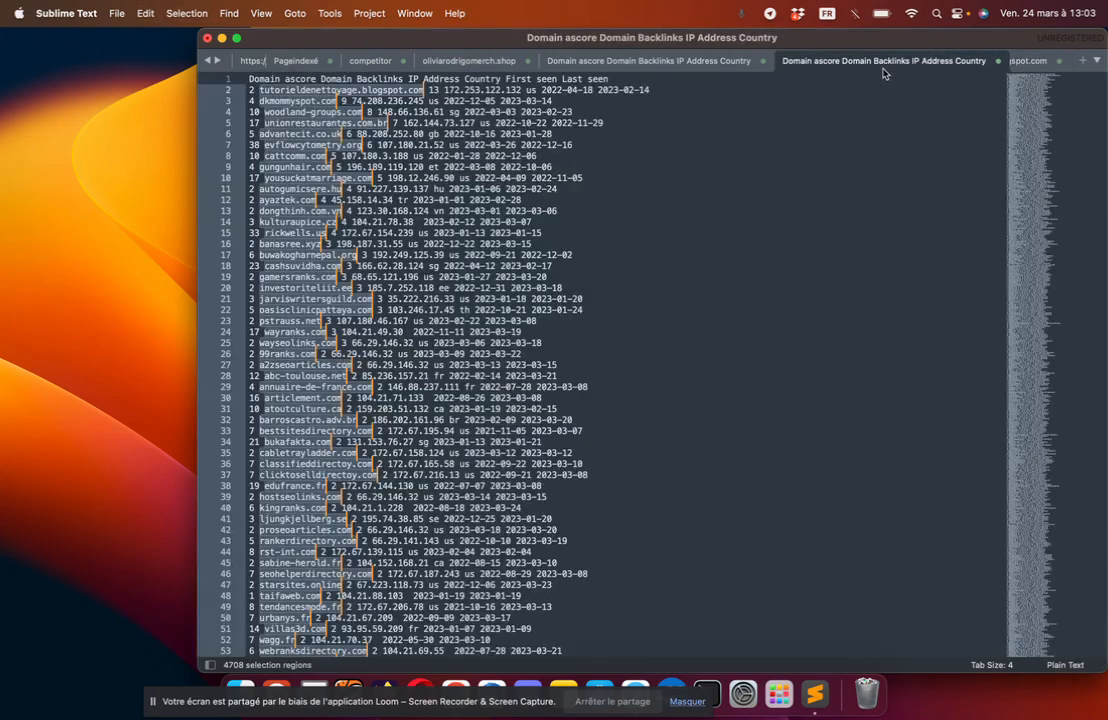
key(super+f)
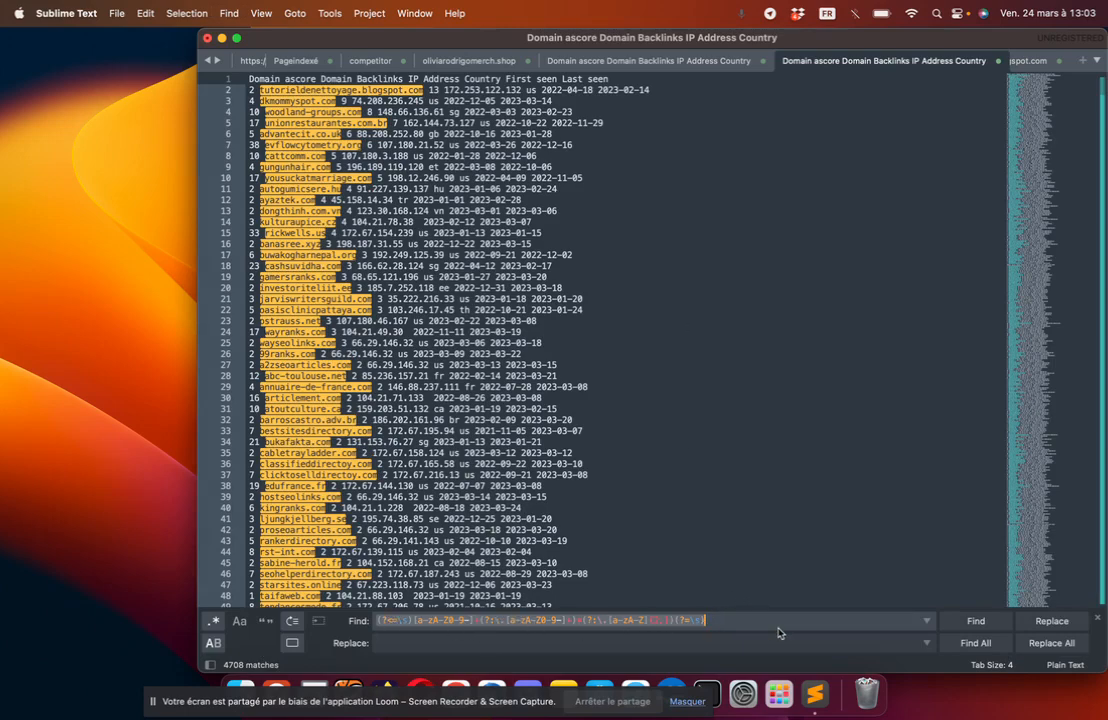
click(1033, 63)
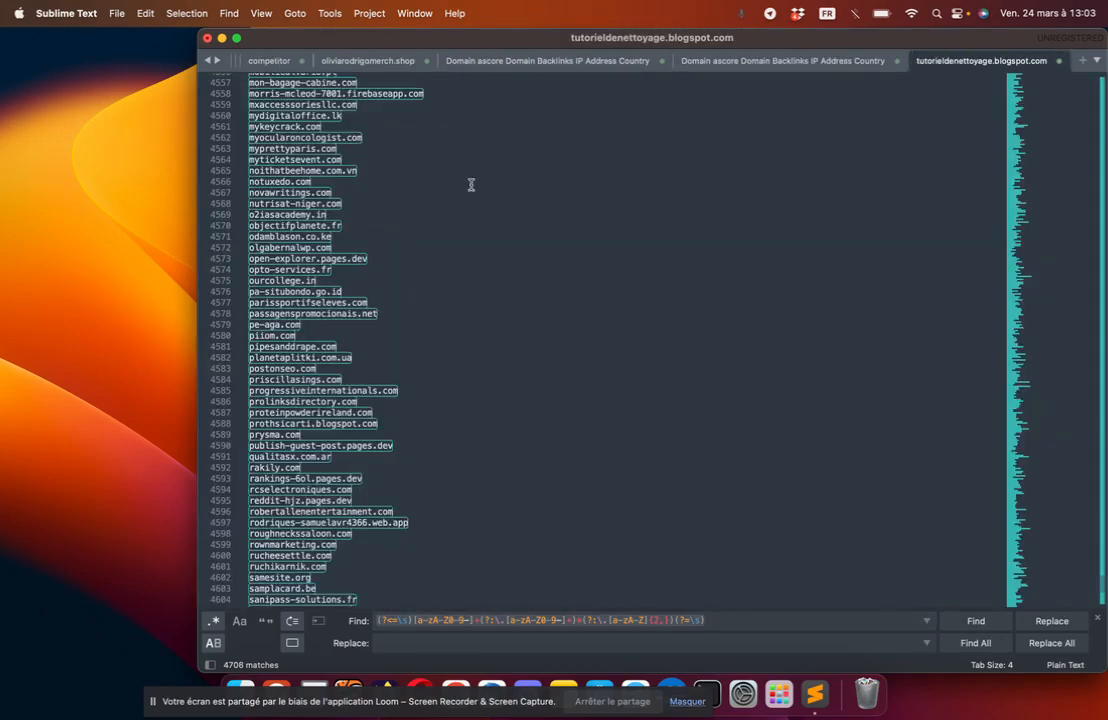
scroll(340, 197, up, 3)
scroll(340, 197, up, 20)
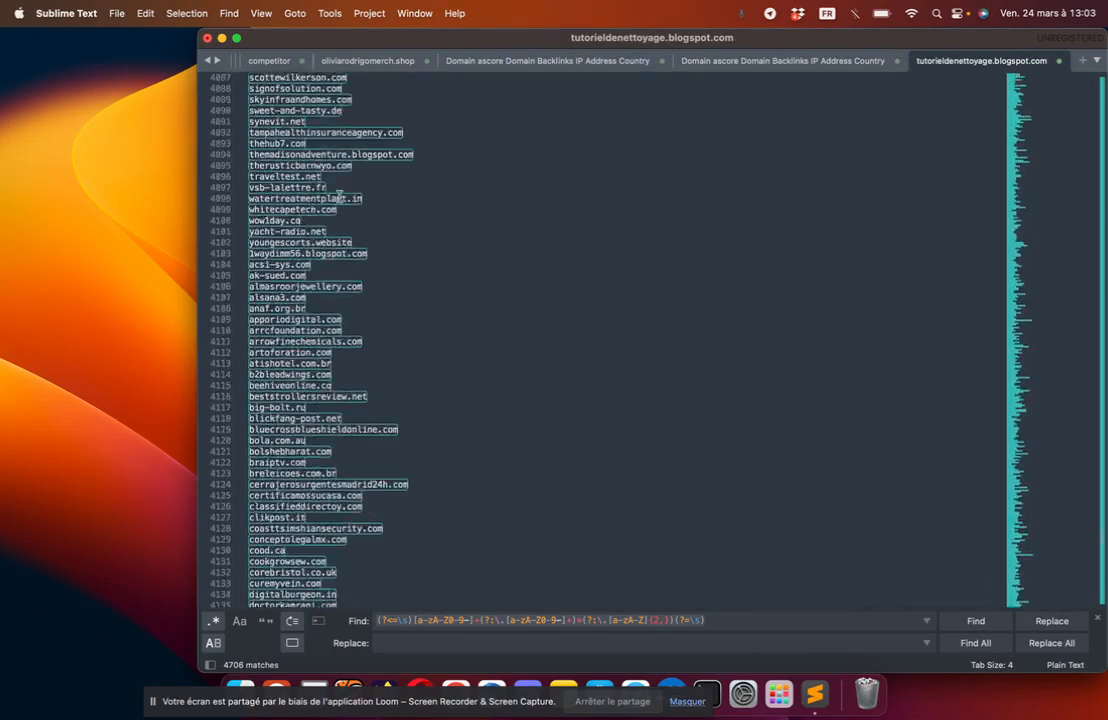
scroll(340, 197, down, 20)
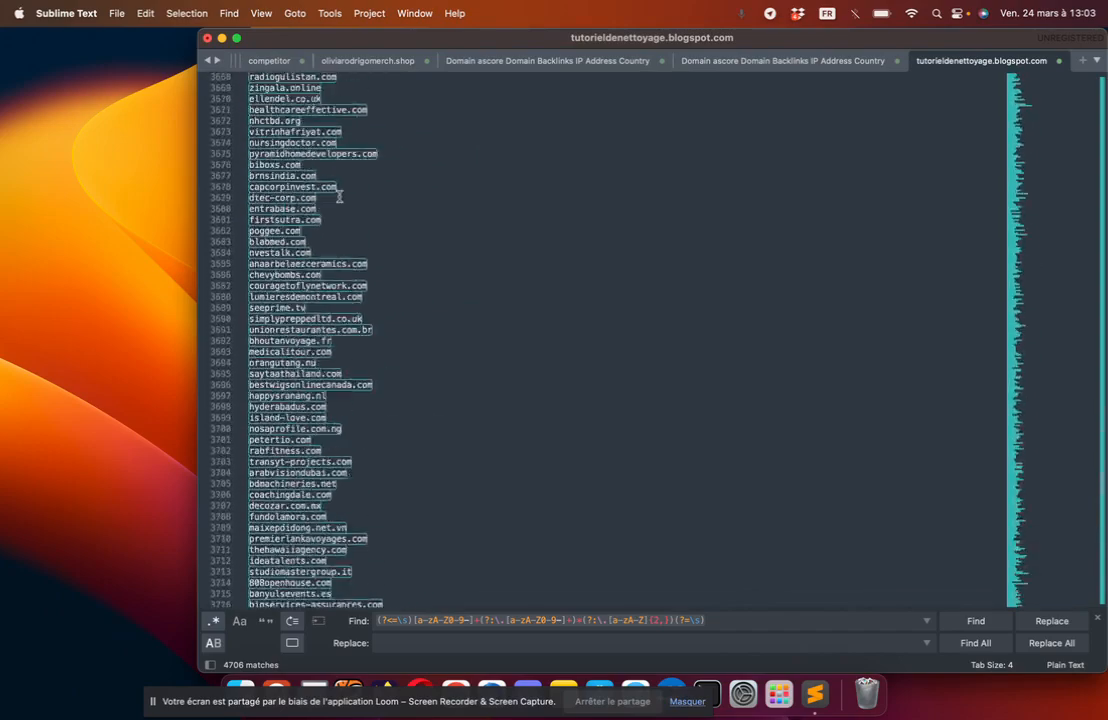
scroll(340, 197, down, 20)
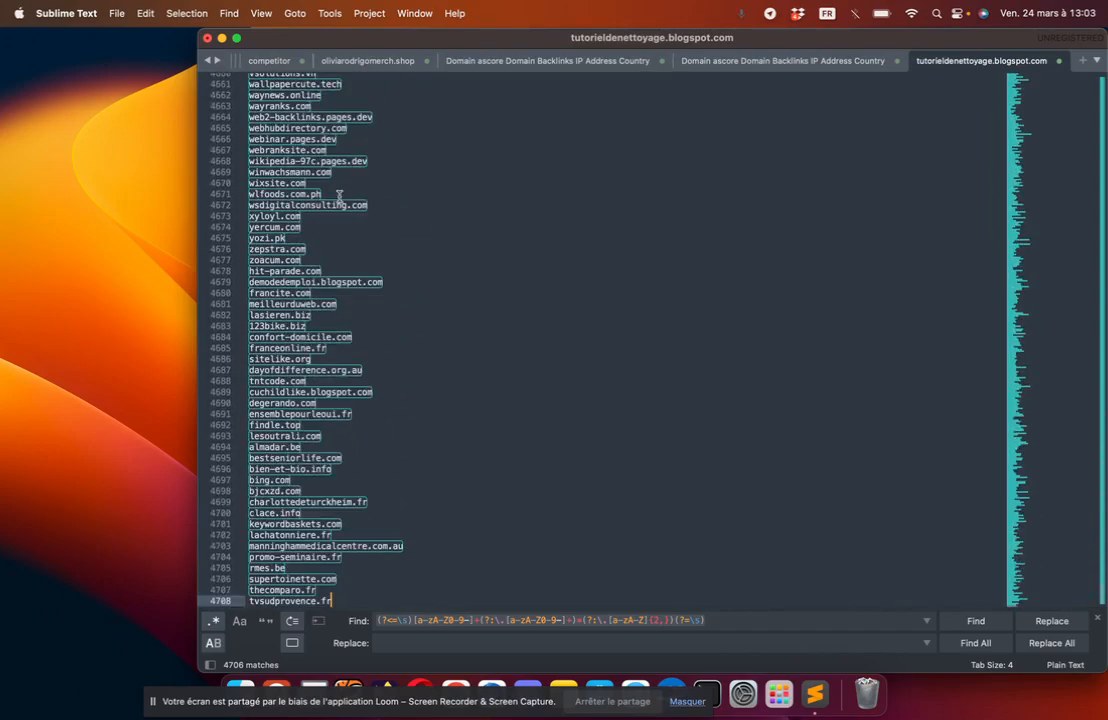
Copy the whole extracted domain list, switch to the NDD spreadsheet in Chrome, and replace the old column A list in Feuille 3 with it.
key(super+a)
key(super+c)
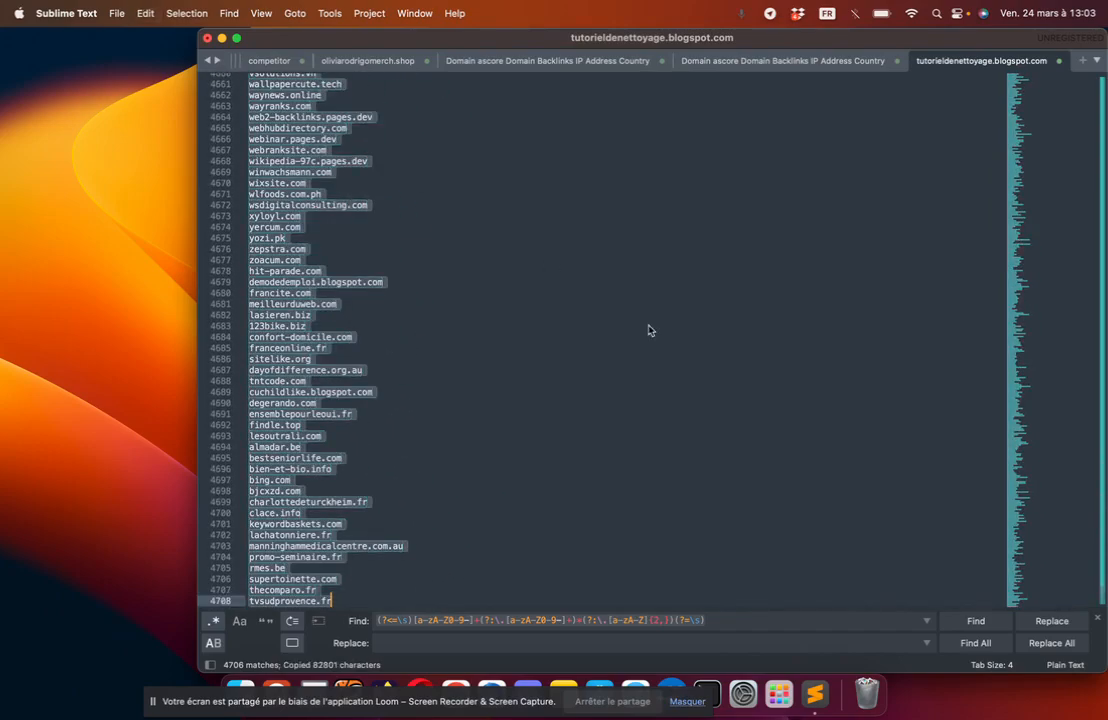
key(super+grave)
click(94, 366)
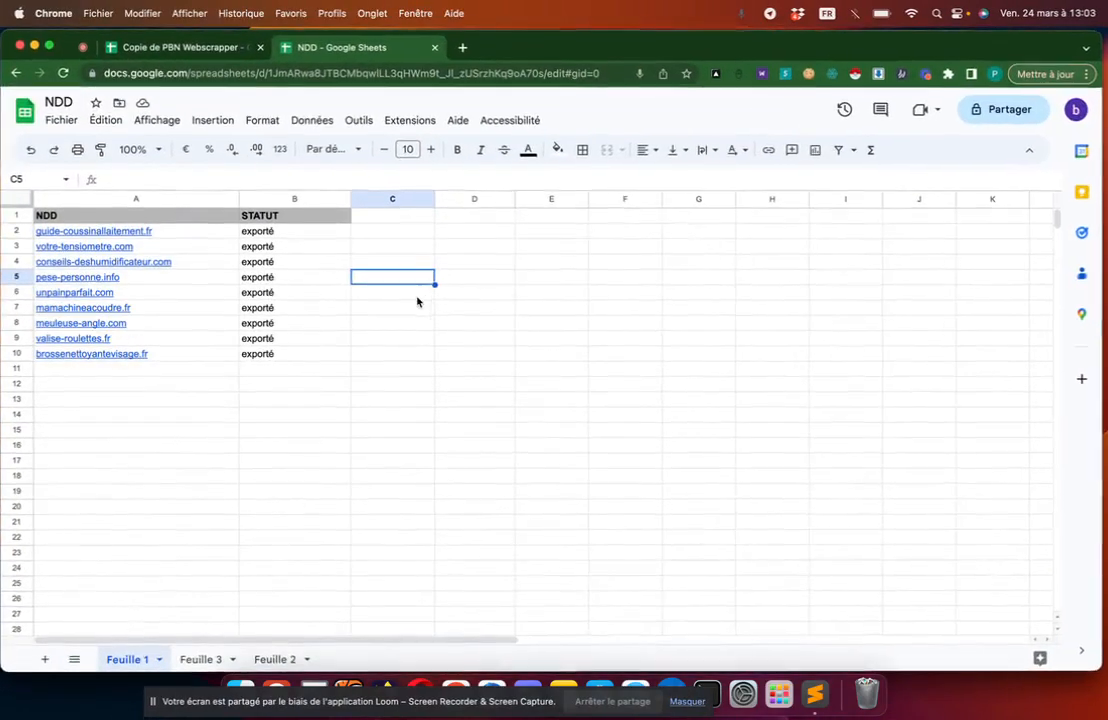
click(203, 659)
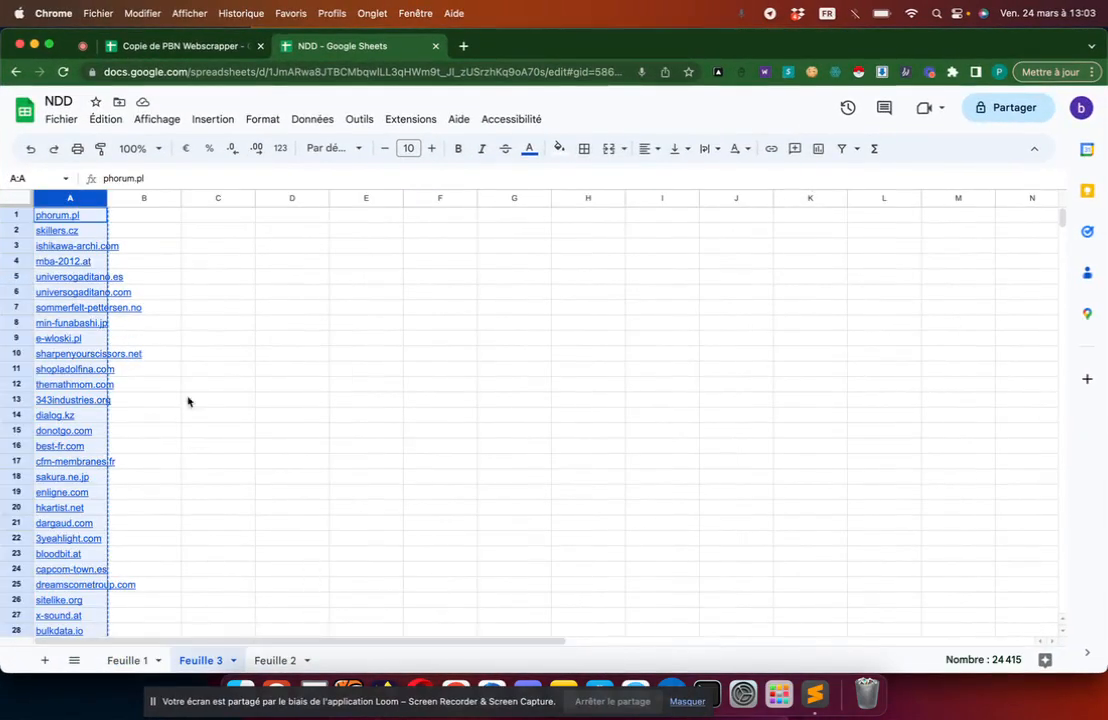
key(Delete)
click(74, 213)
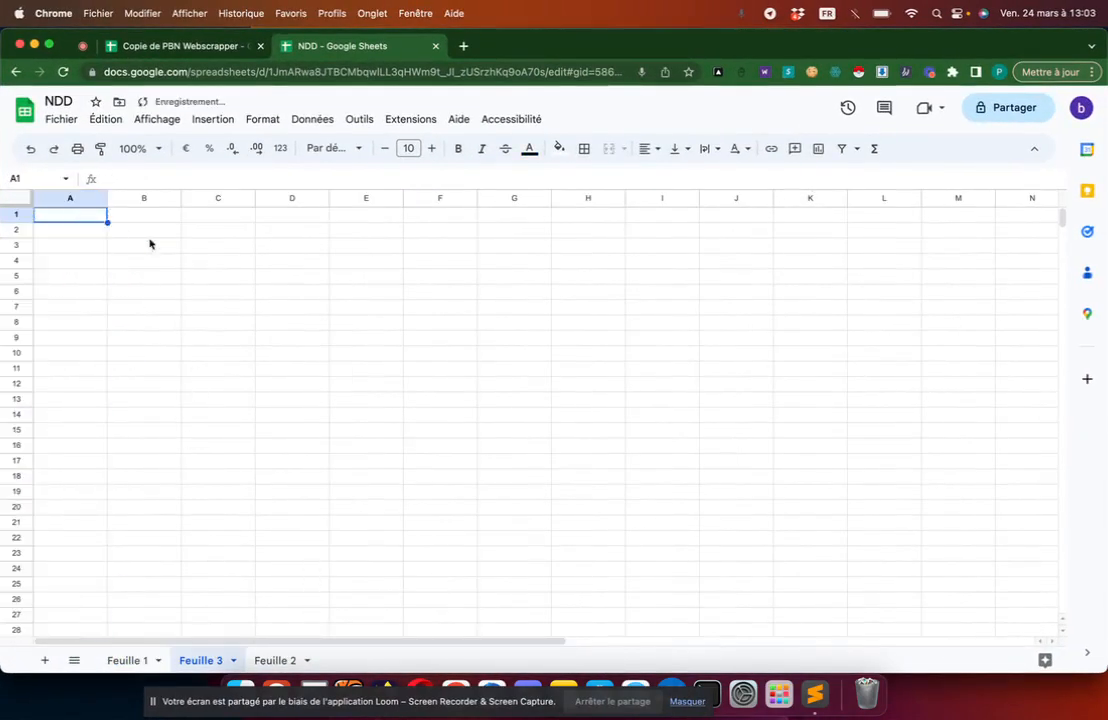
key(super+v)
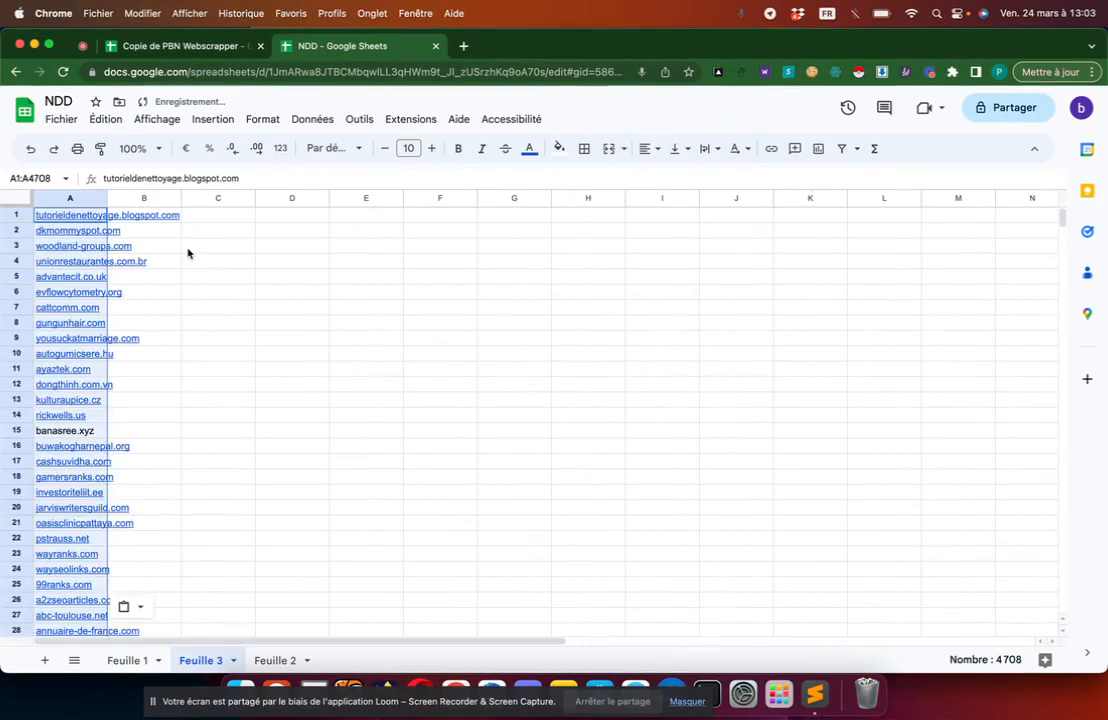
Remove the duplicate rows from column A of Feuille 3, with no header row, and check the remaining domain list.
click(312, 119)
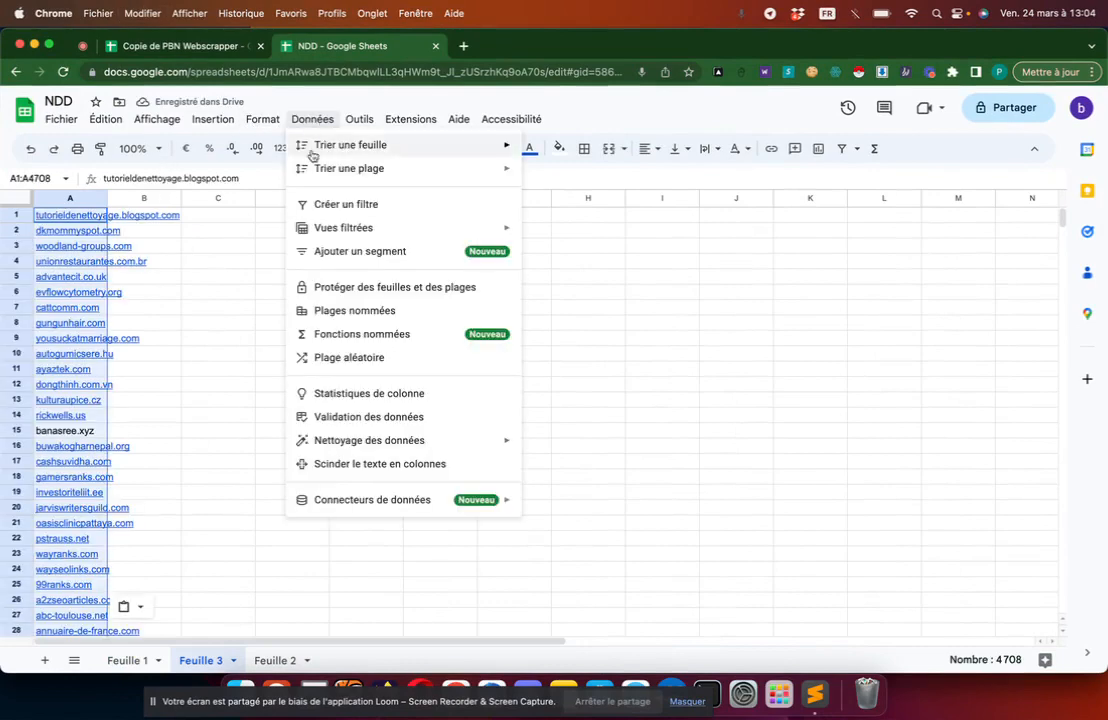
mouse_move(356, 440)
click(582, 473)
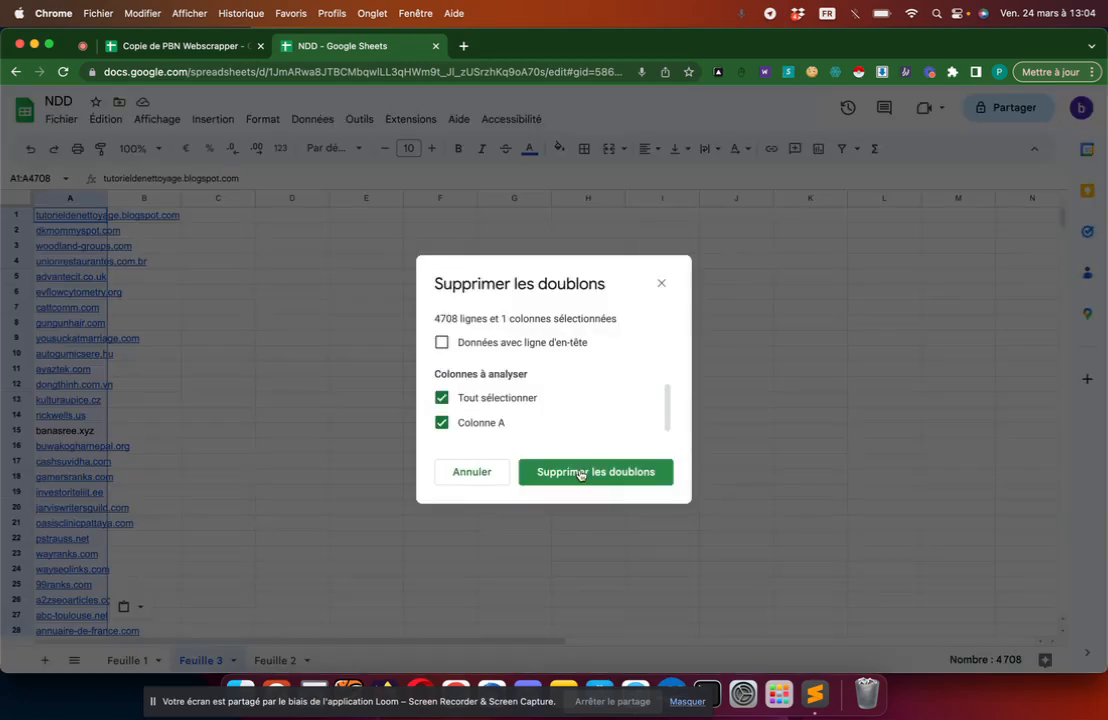
click(579, 473)
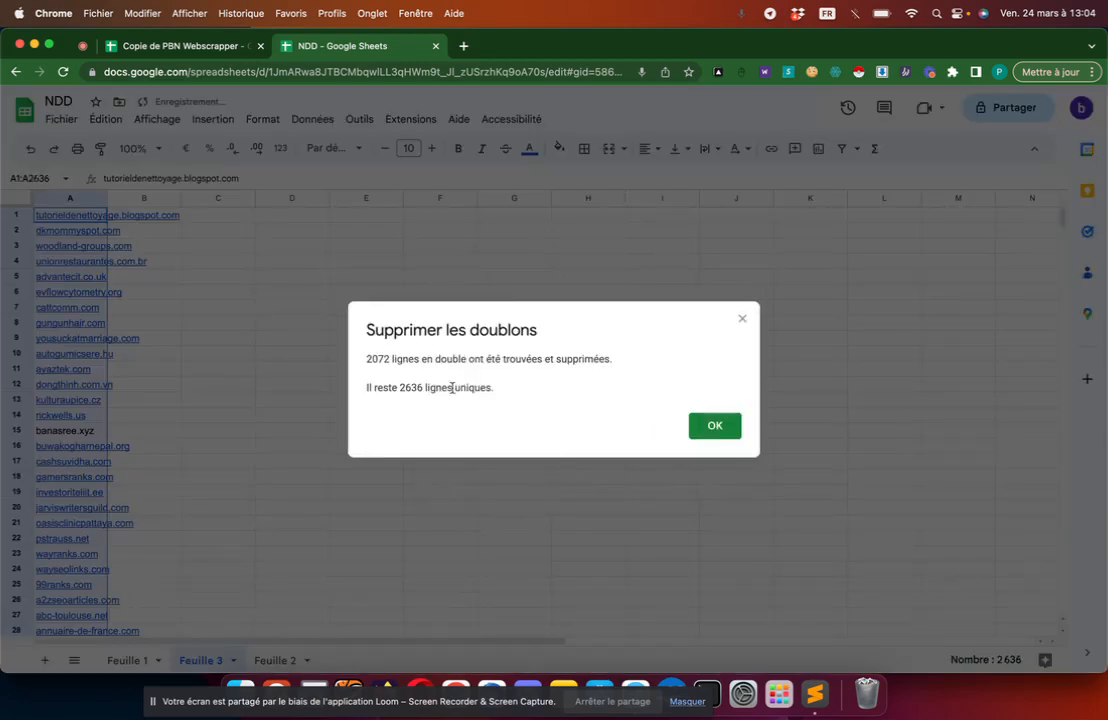
drag(370, 356, 557, 361)
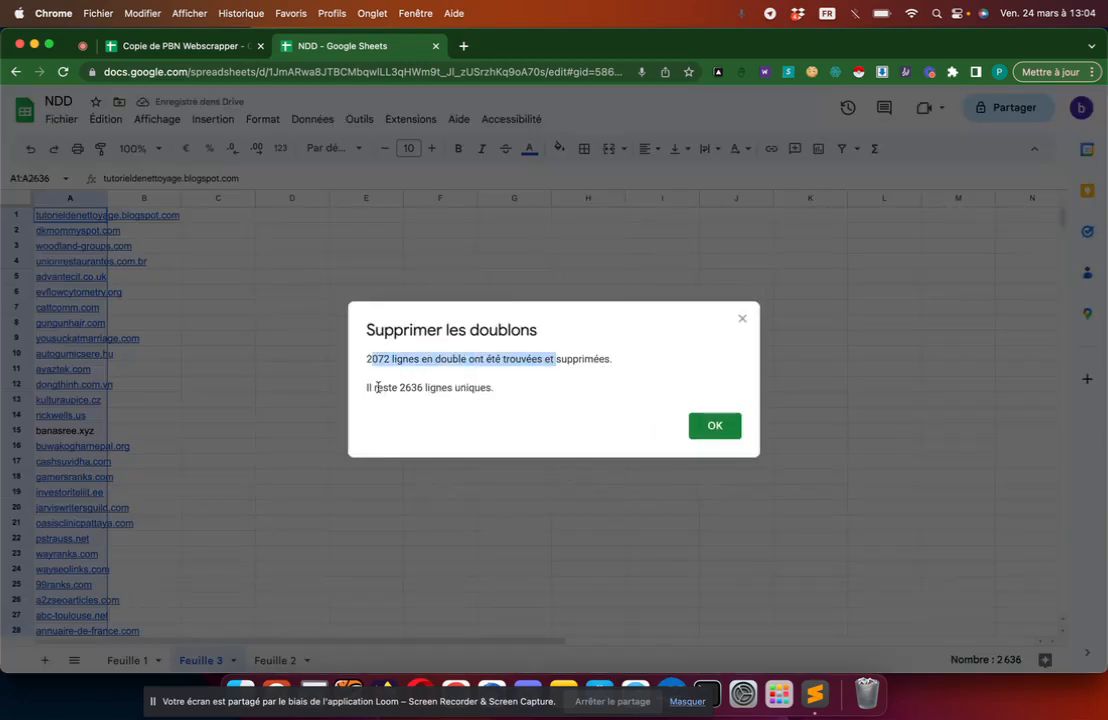
drag(377, 387, 547, 391)
click(715, 425)
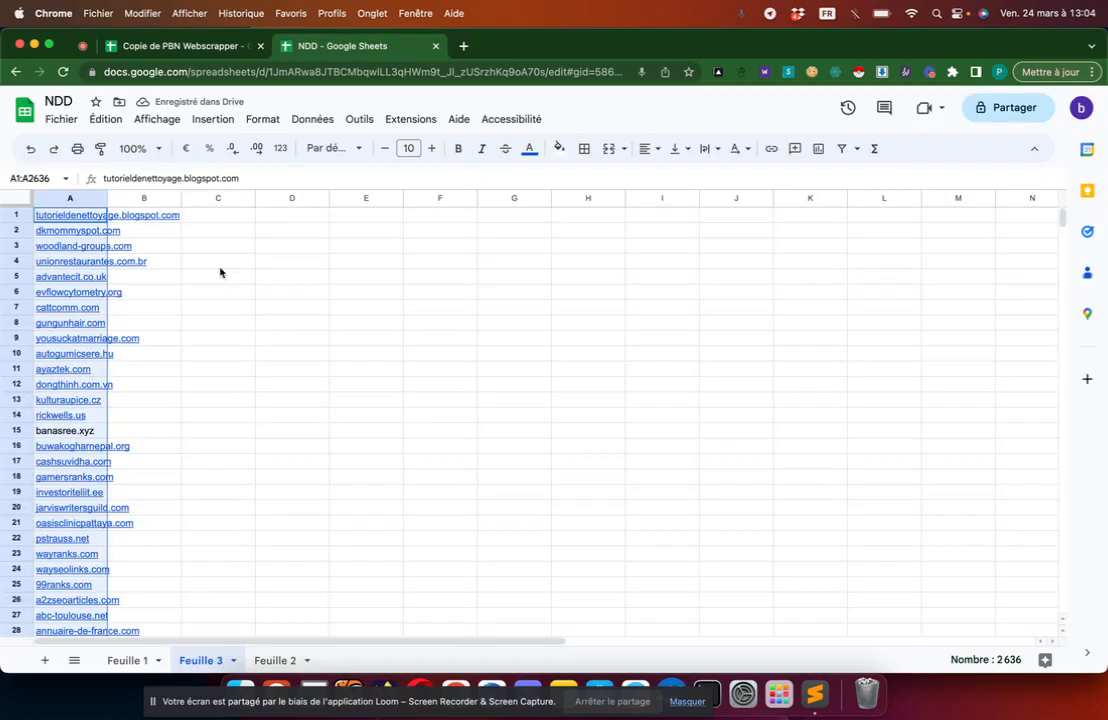
scroll(245, 400, down, 20)
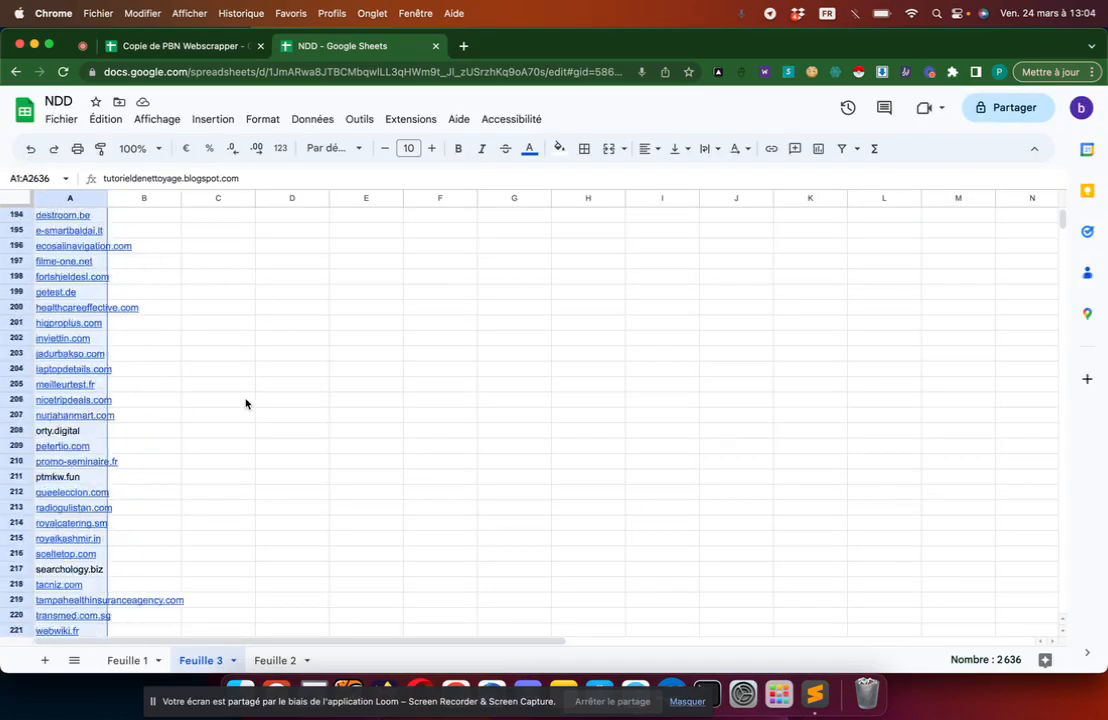
scroll(245, 403, up, 20)
Switch to the Copie de PBN Webscrapper spreadsheet and view the CHECK_SITEMAP function in its Apps Script project.
click(208, 50)
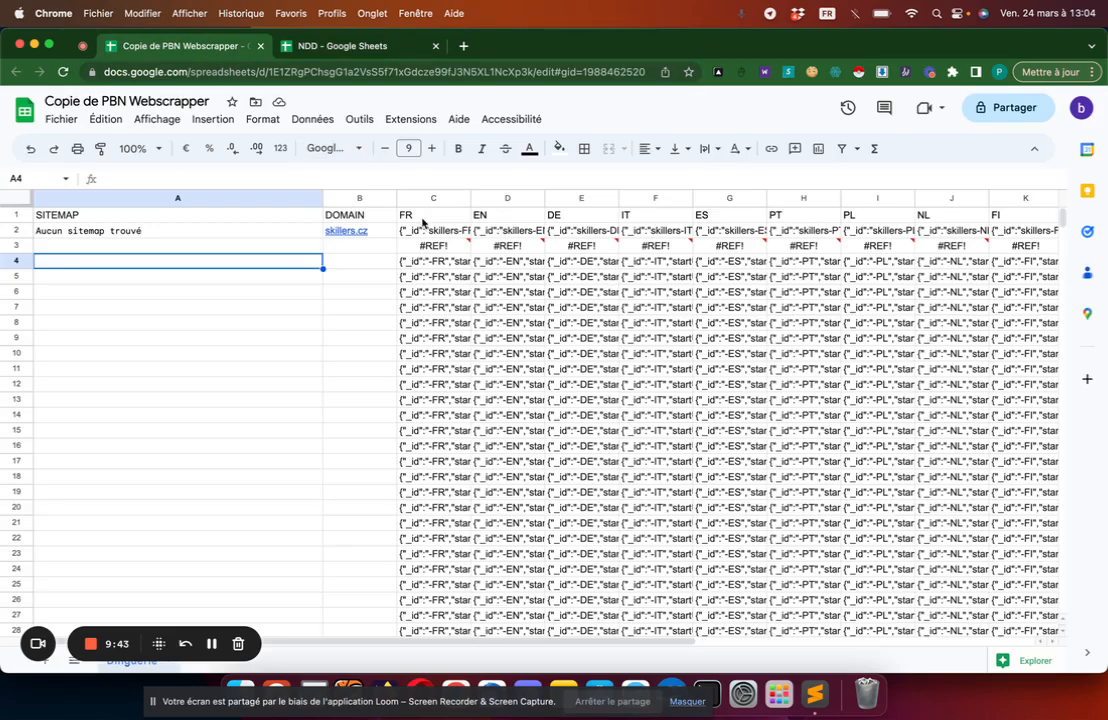
click(376, 234)
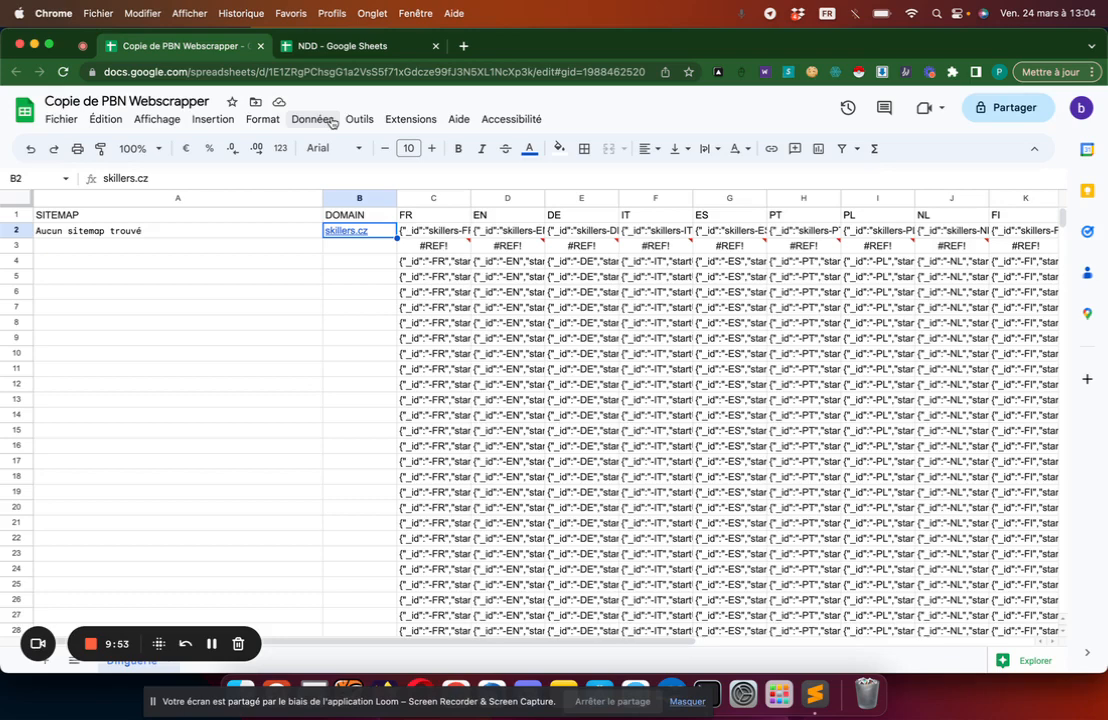
click(367, 120)
mouse_move(411, 119)
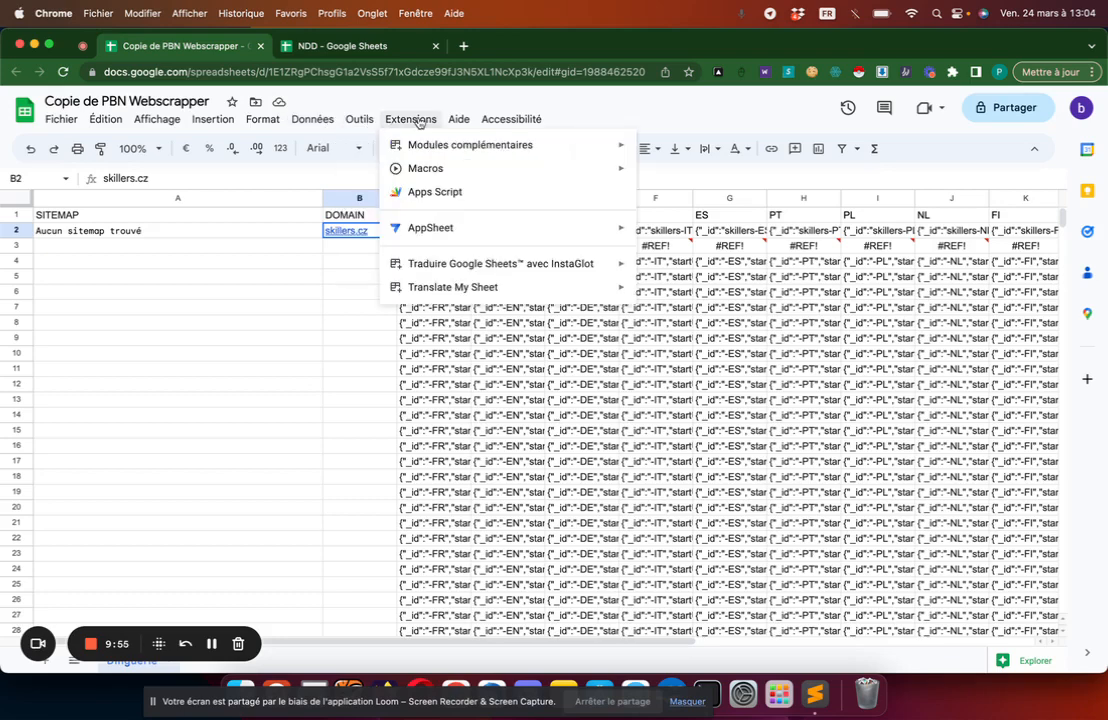
click(420, 188)
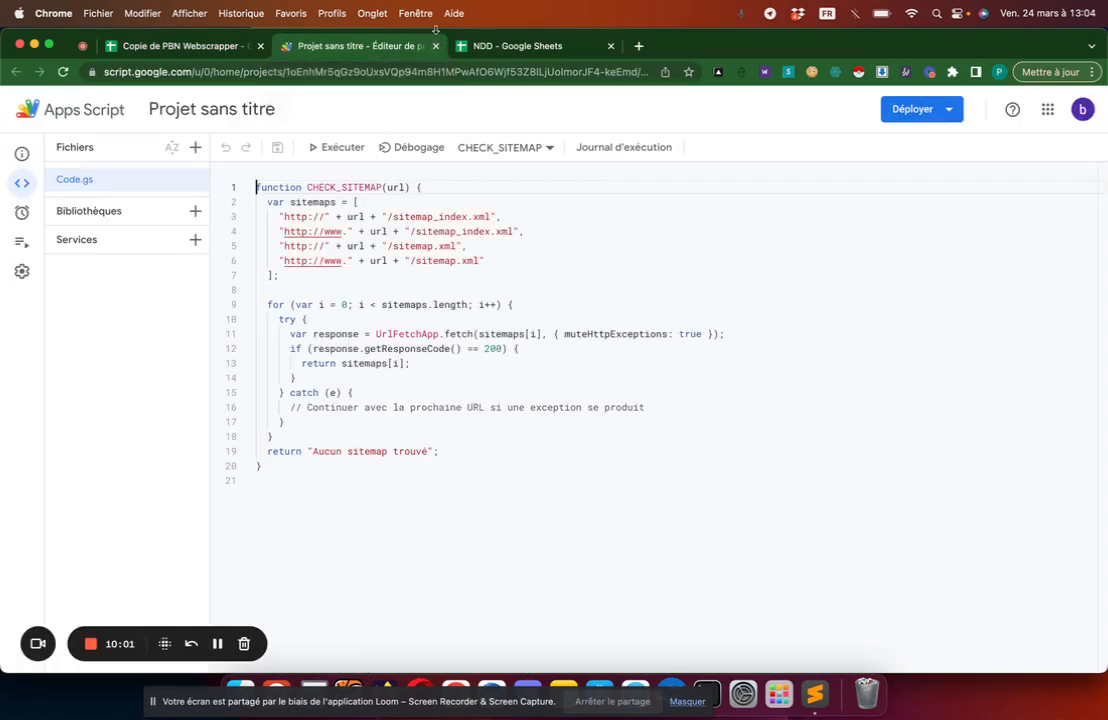
click(435, 46)
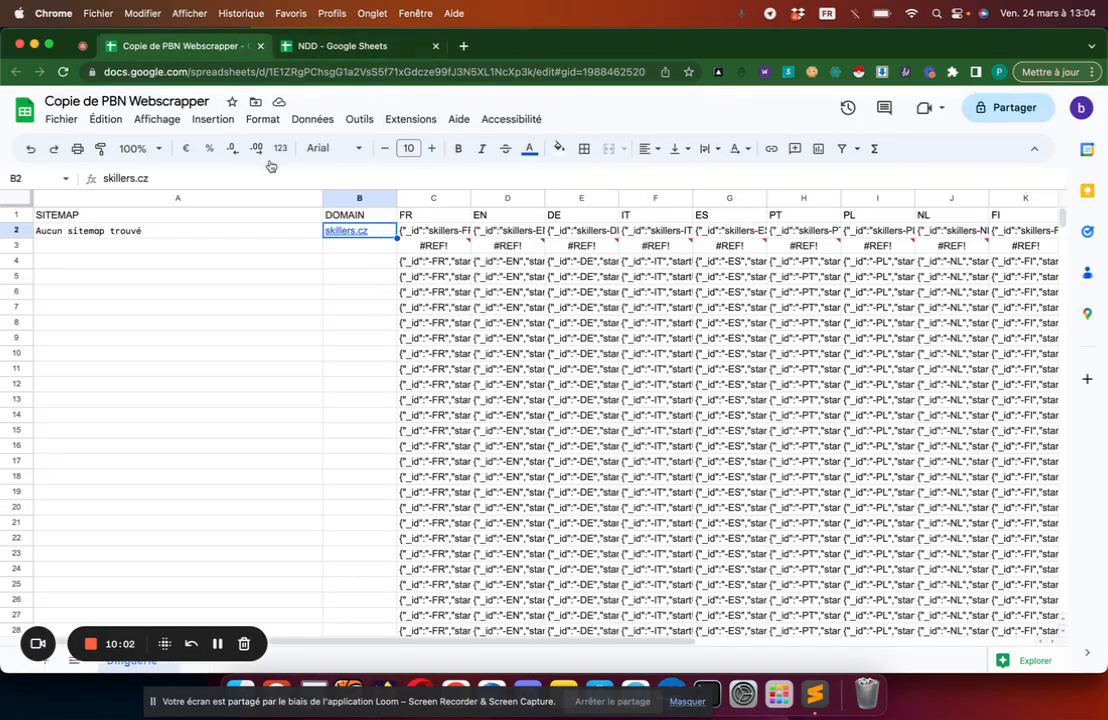
Examine the row 2 CONCATENER formulas for skillers.cz across the language columns, starting and ending with FR.
click(421, 232)
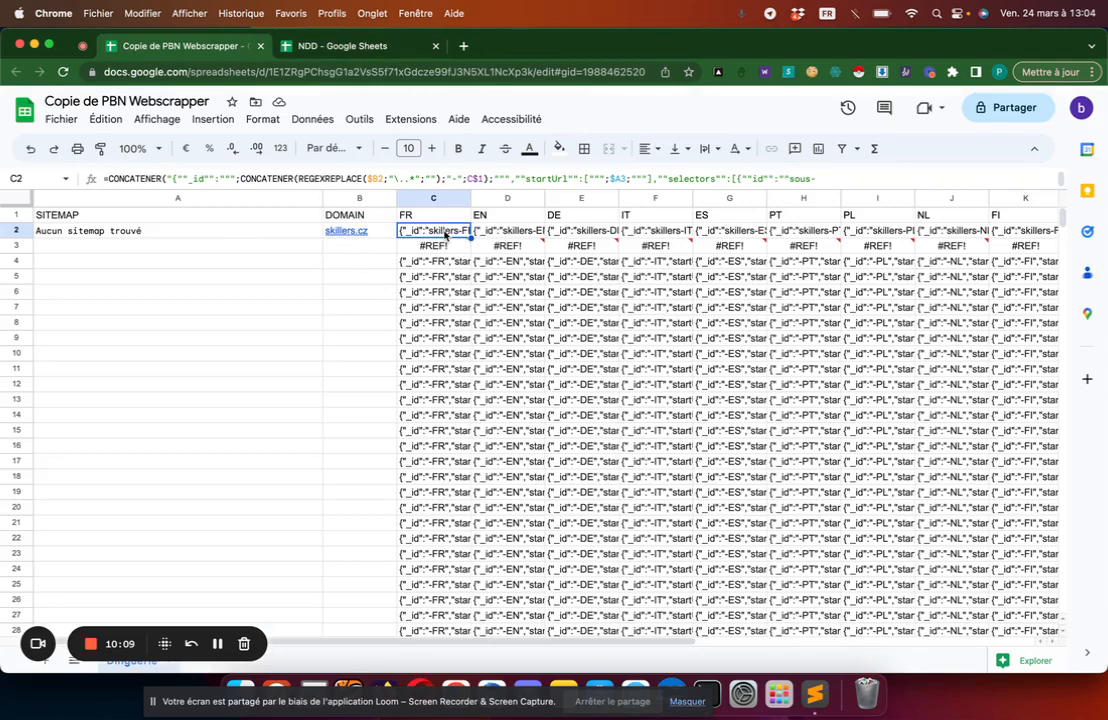
click(491, 233)
click(566, 233)
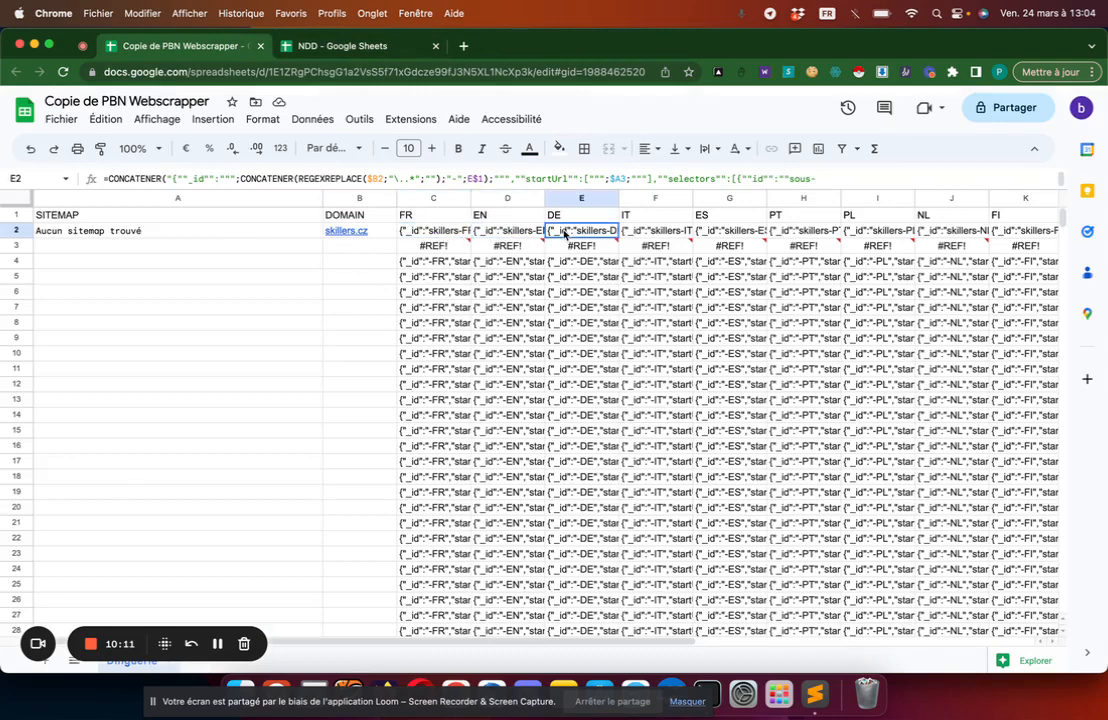
click(612, 233)
click(700, 233)
click(780, 236)
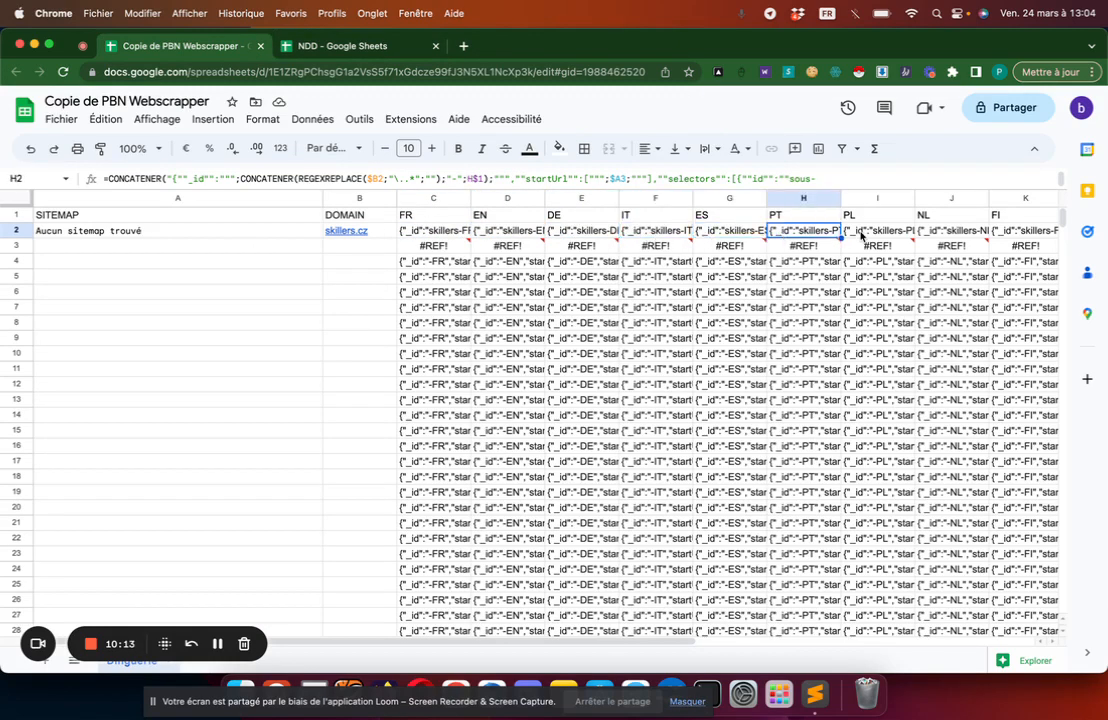
key(Right)
key(Right)
key(Right)
click(433, 233)
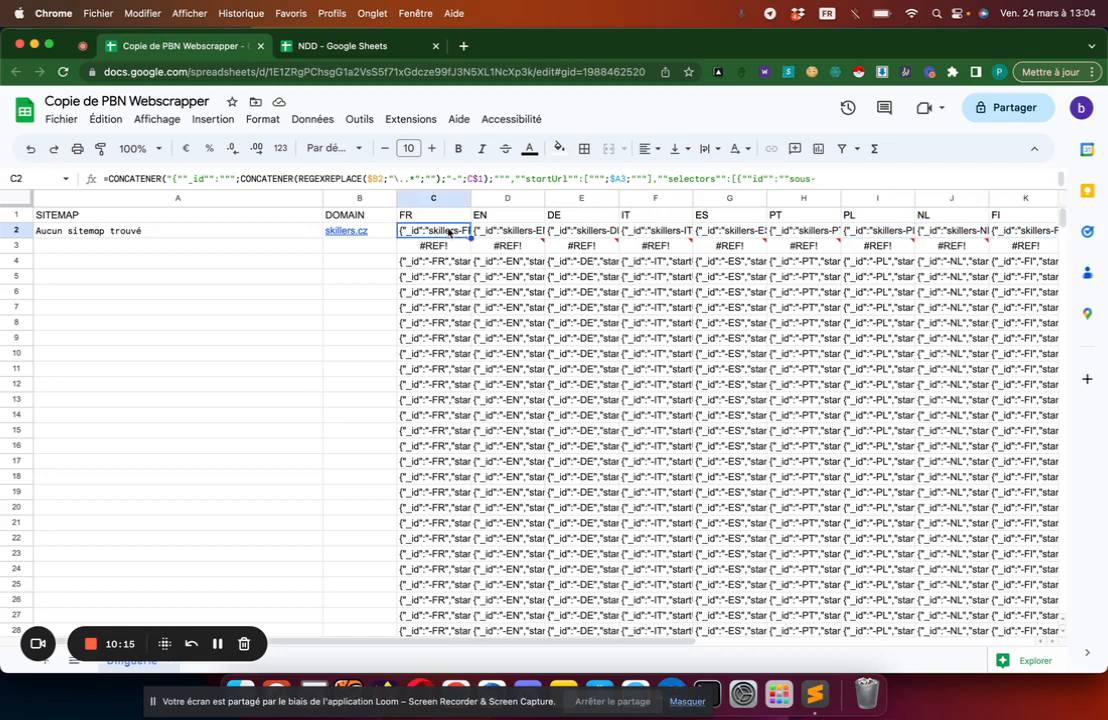
Replace the DOMAIN column from B2 downward with the copied deduplicated domain list and check the sitemap formula in A2.
click(491, 236)
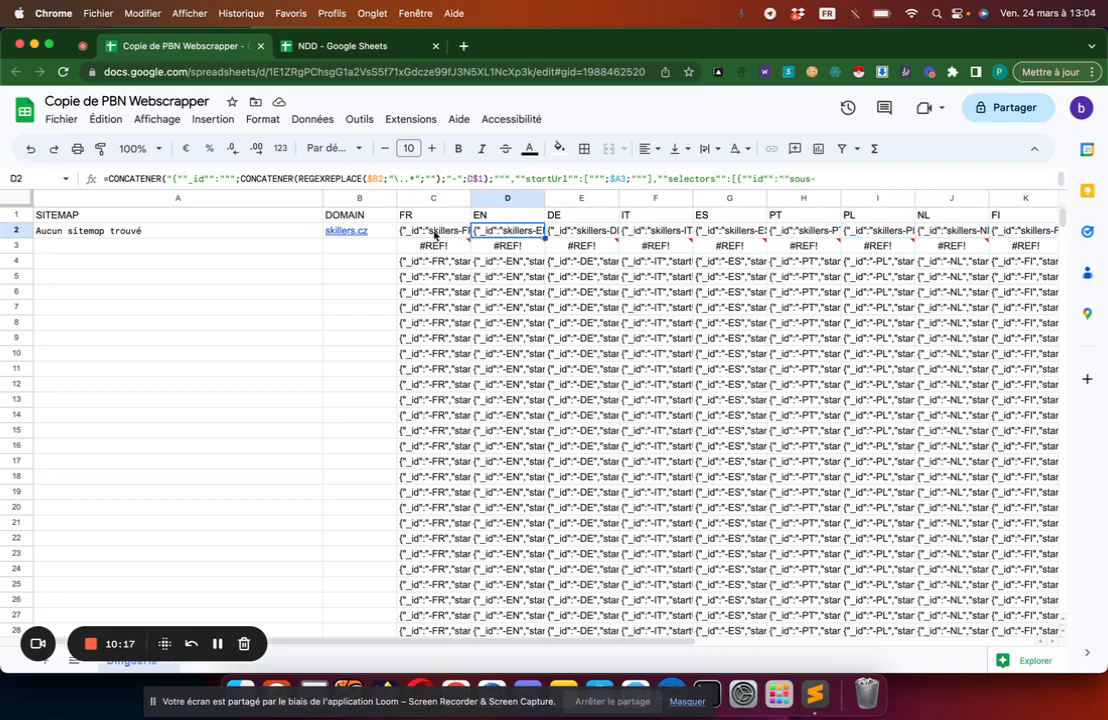
click(432, 233)
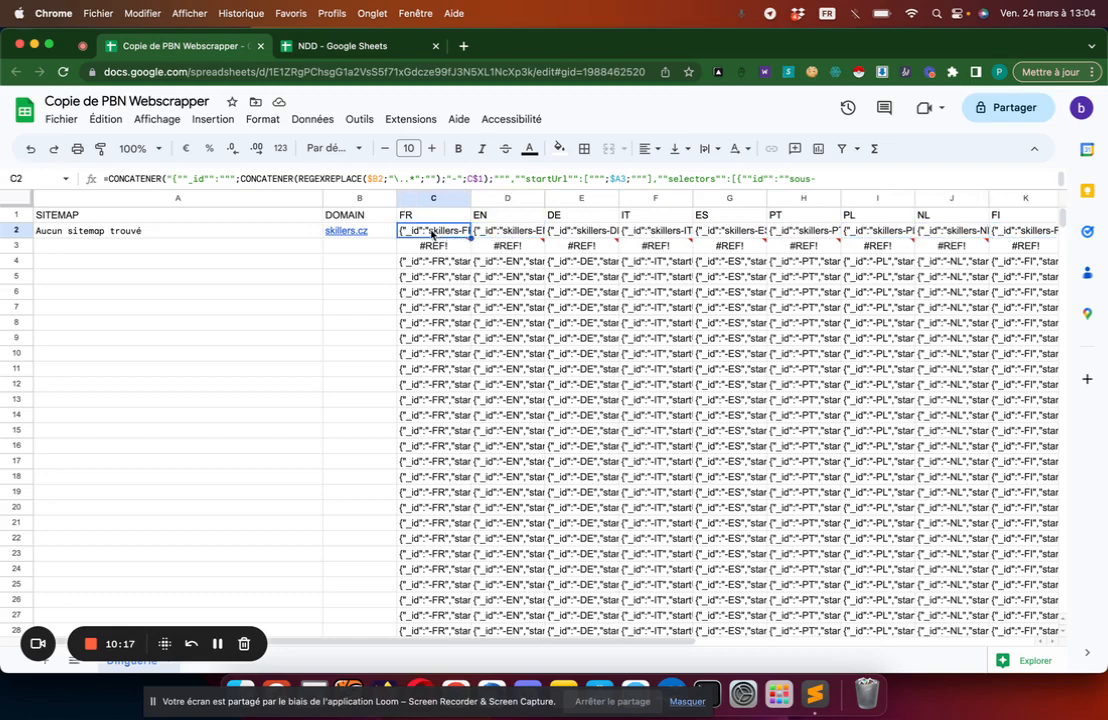
click(345, 231)
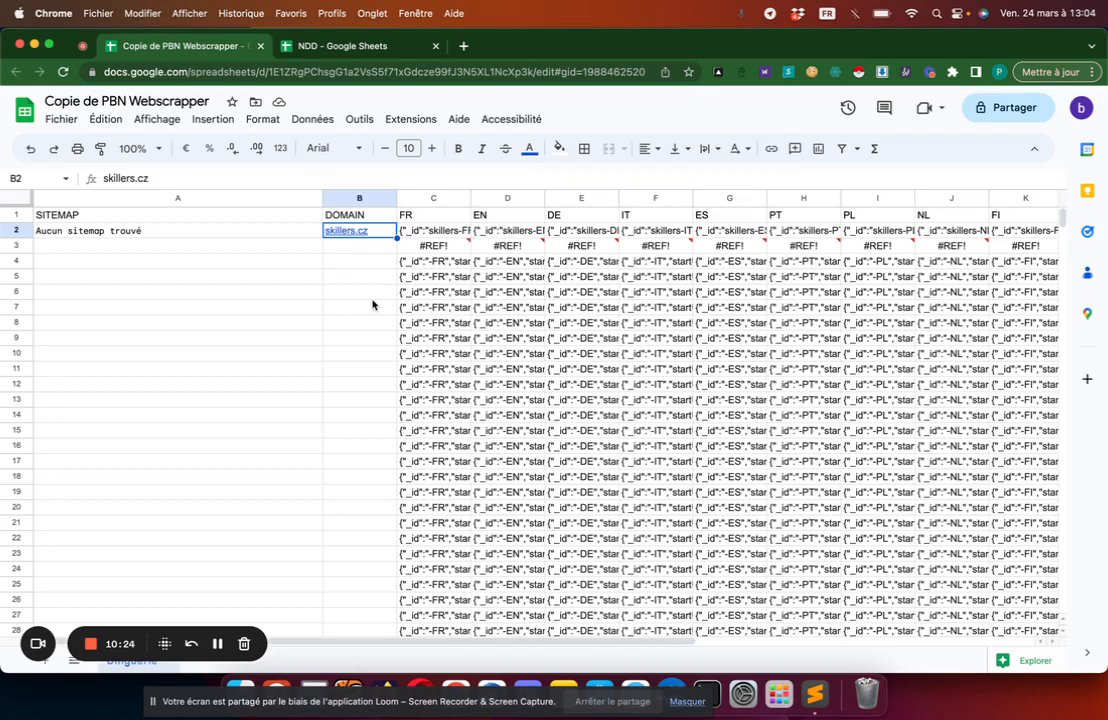
key(ctrl+v)
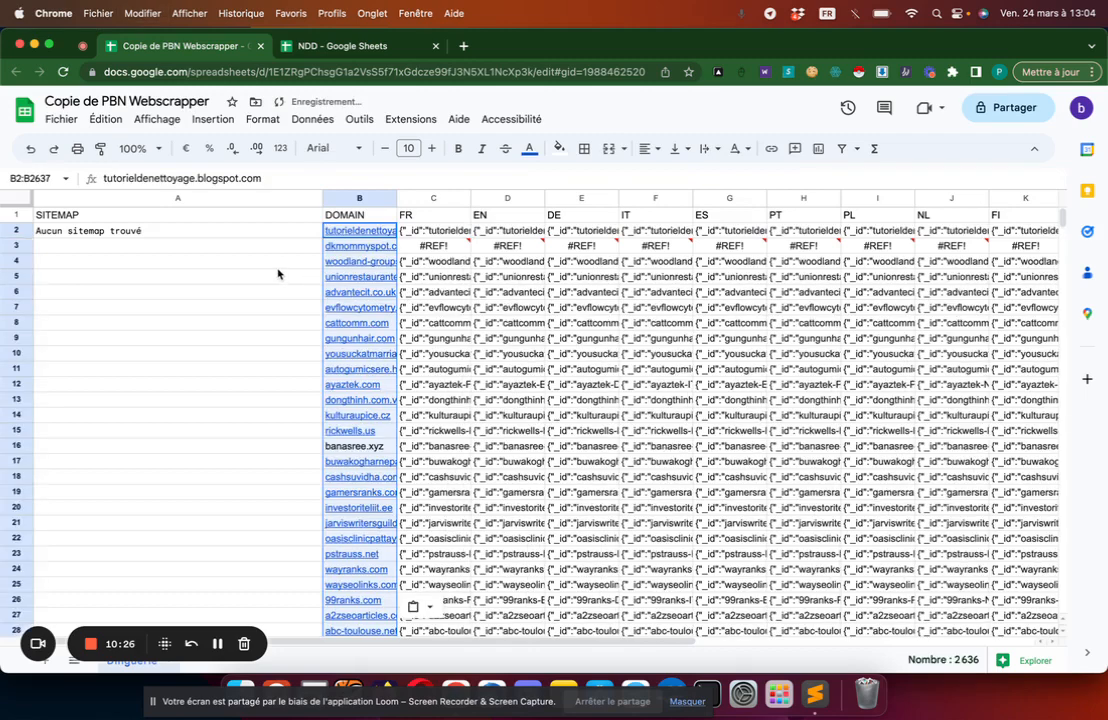
click(278, 265)
click(247, 234)
click(235, 247)
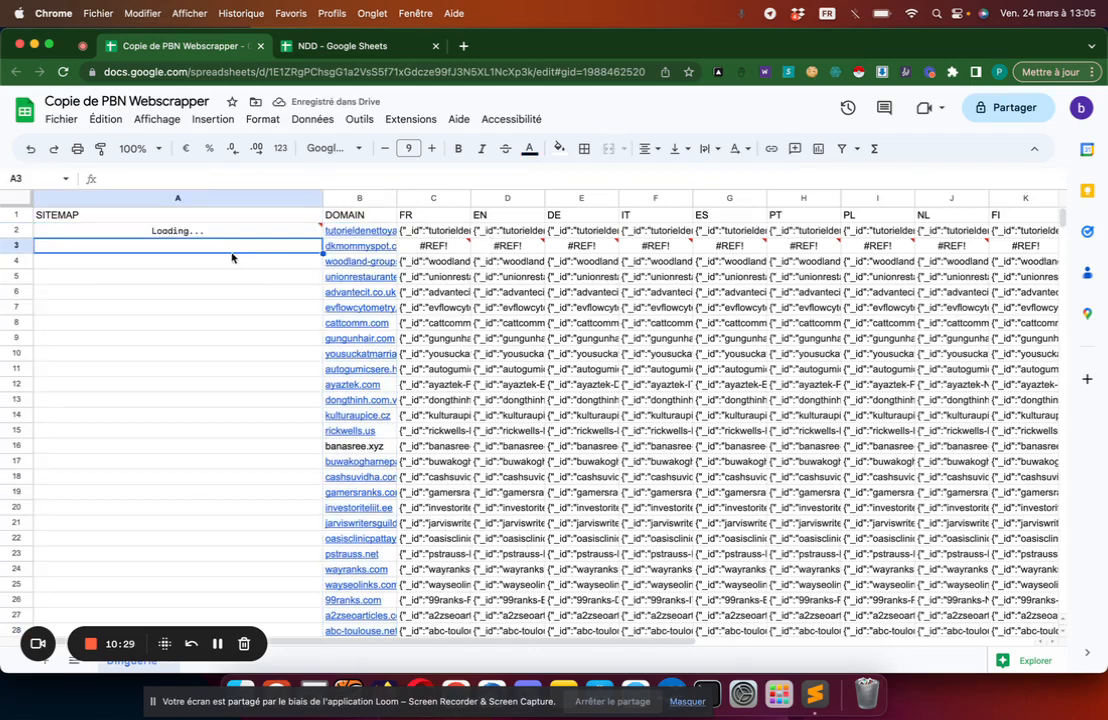
Open the tutorieldenettoyage.blogspot.com sitemap URL from A2 in a new browser tab, view it, and close the tab.
click(300, 231)
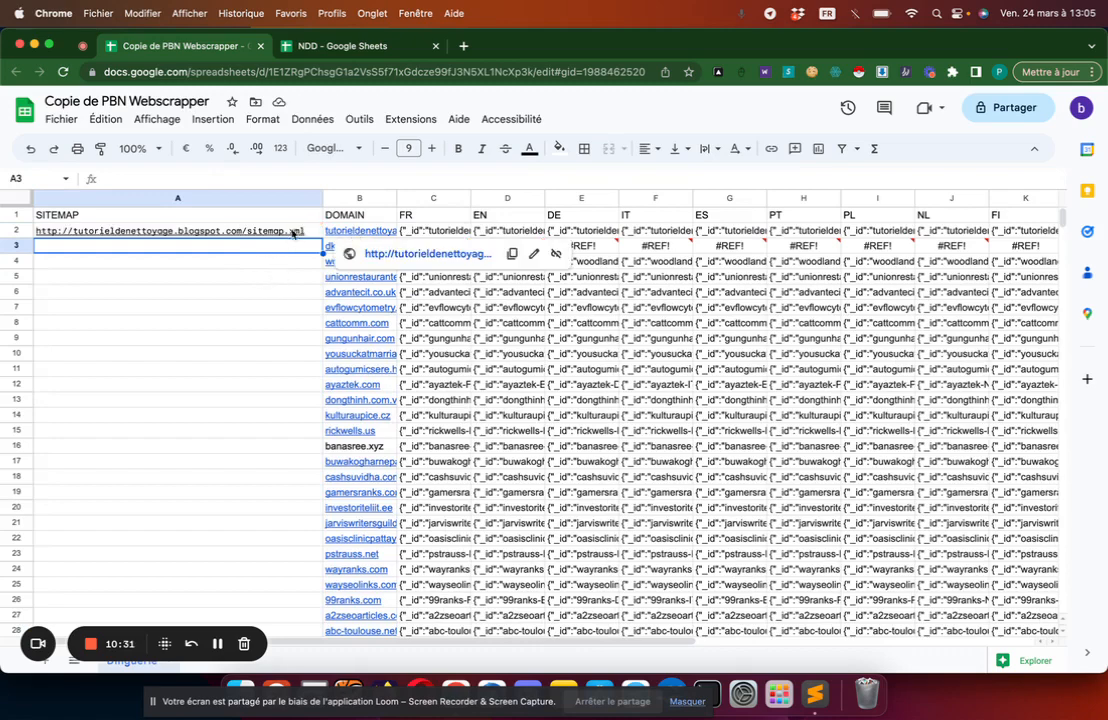
click(465, 48)
text(http://tutorieldenettoyage.blogspot.com/sitemap.xml)
key(Return)
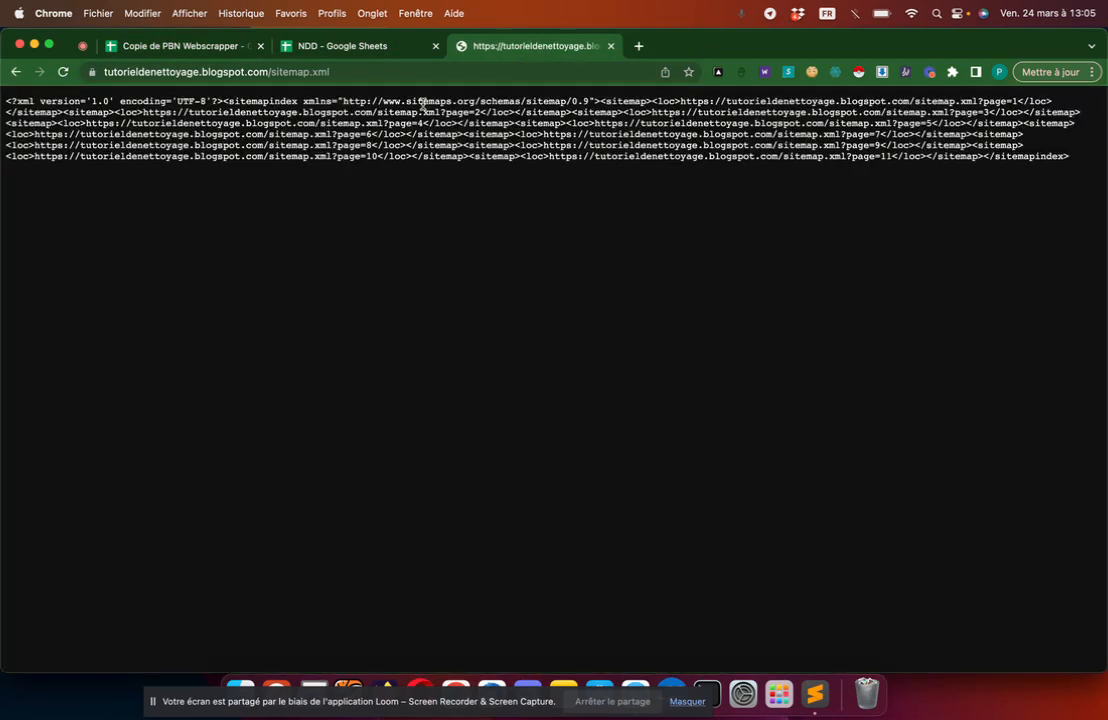
click(611, 46)
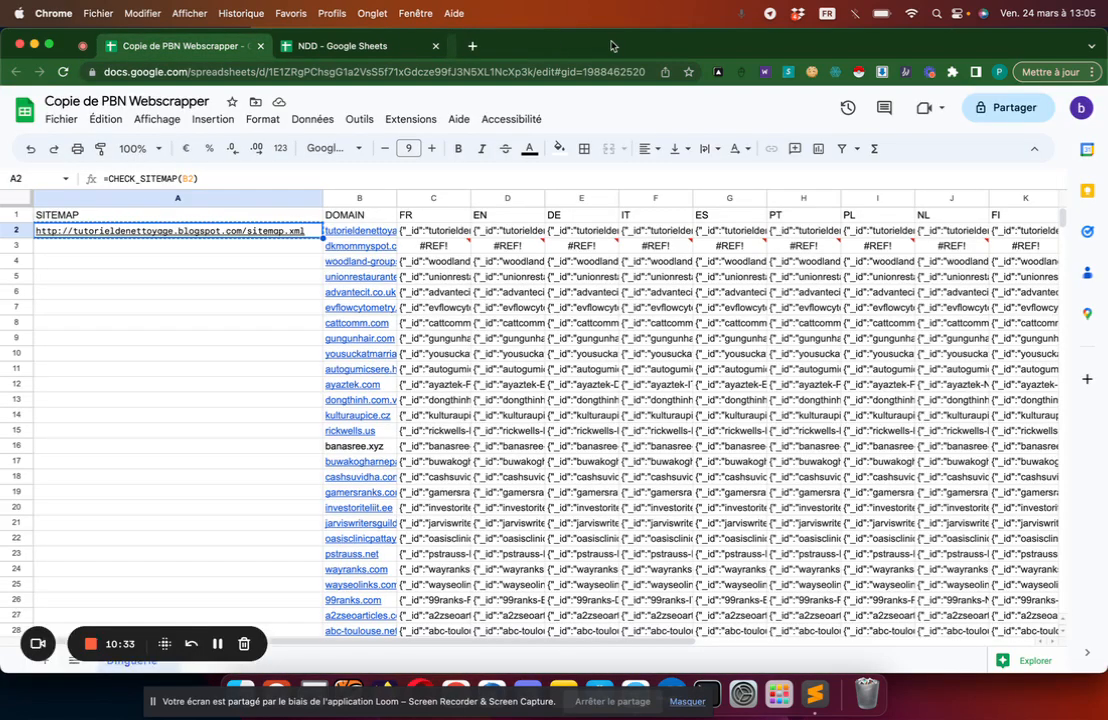
Fill the CHECK_SITEMAP formula from A2 down the SITEMAP column for all listed domains.
click(357, 246)
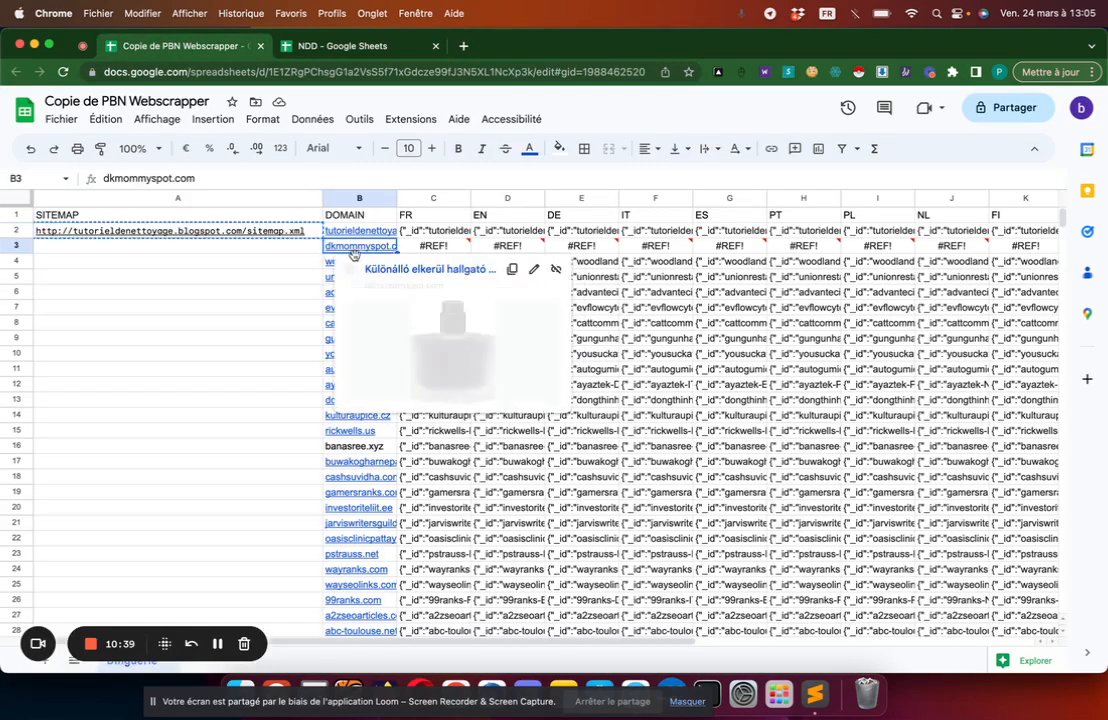
click(307, 231)
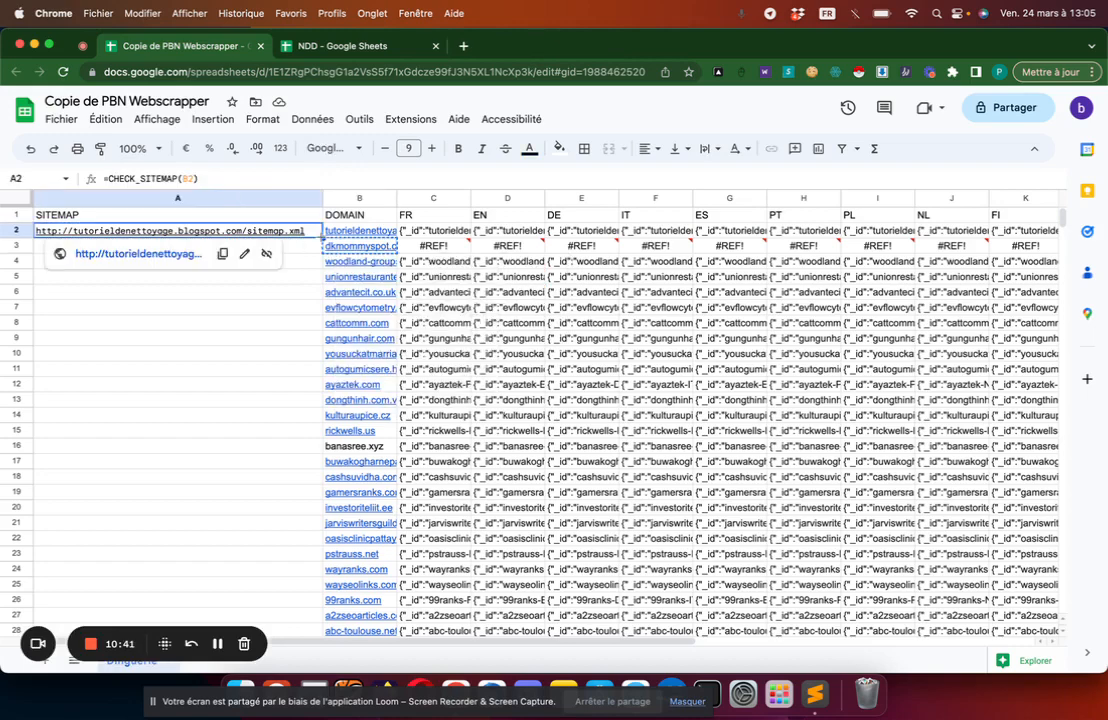
key(super+Return)
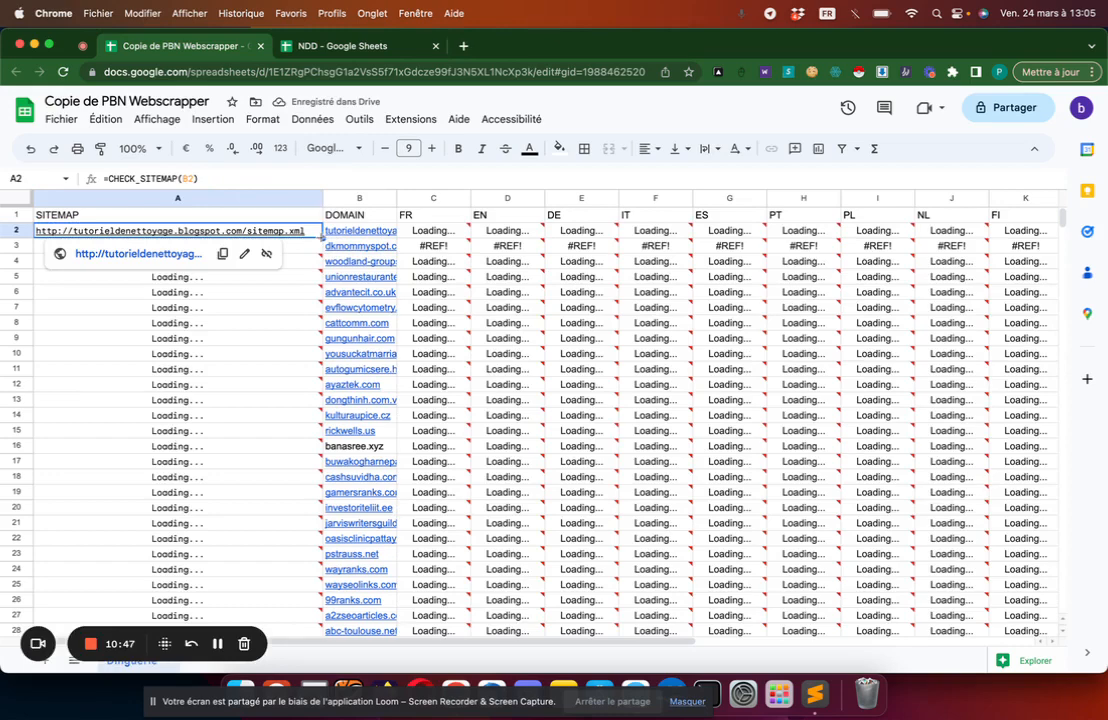
click(306, 218)
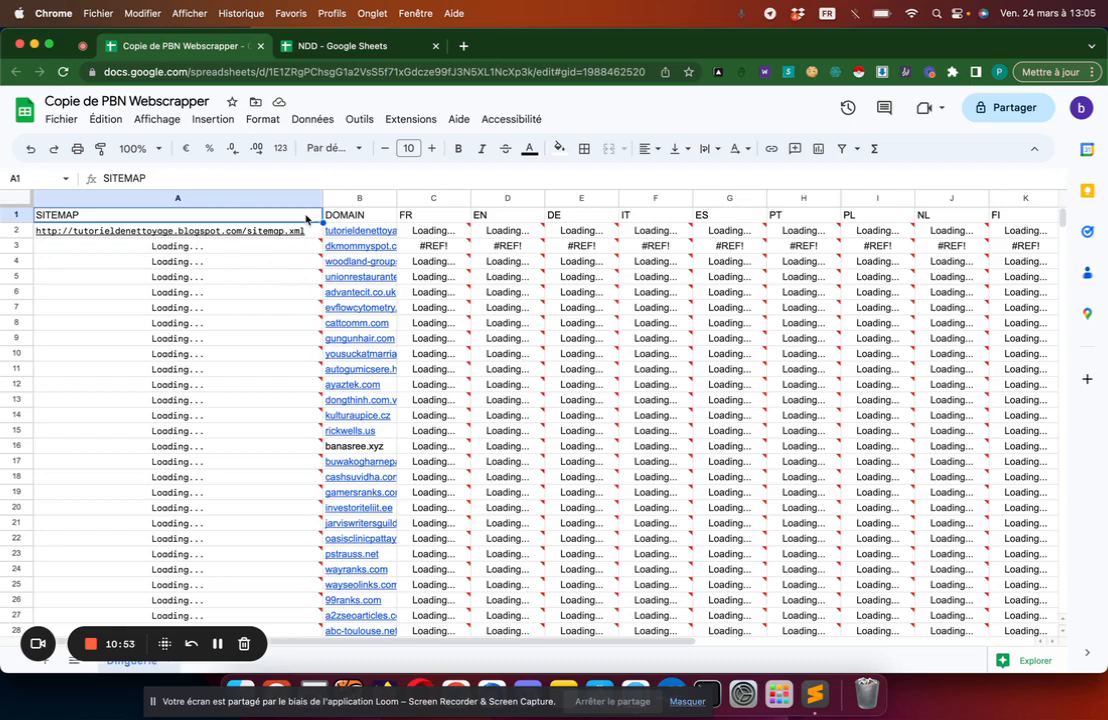
Examine the SITEMAP column as it loads, including the gamersranks.com sitemap and FR formula in row 19.
mouse_move(302, 250)
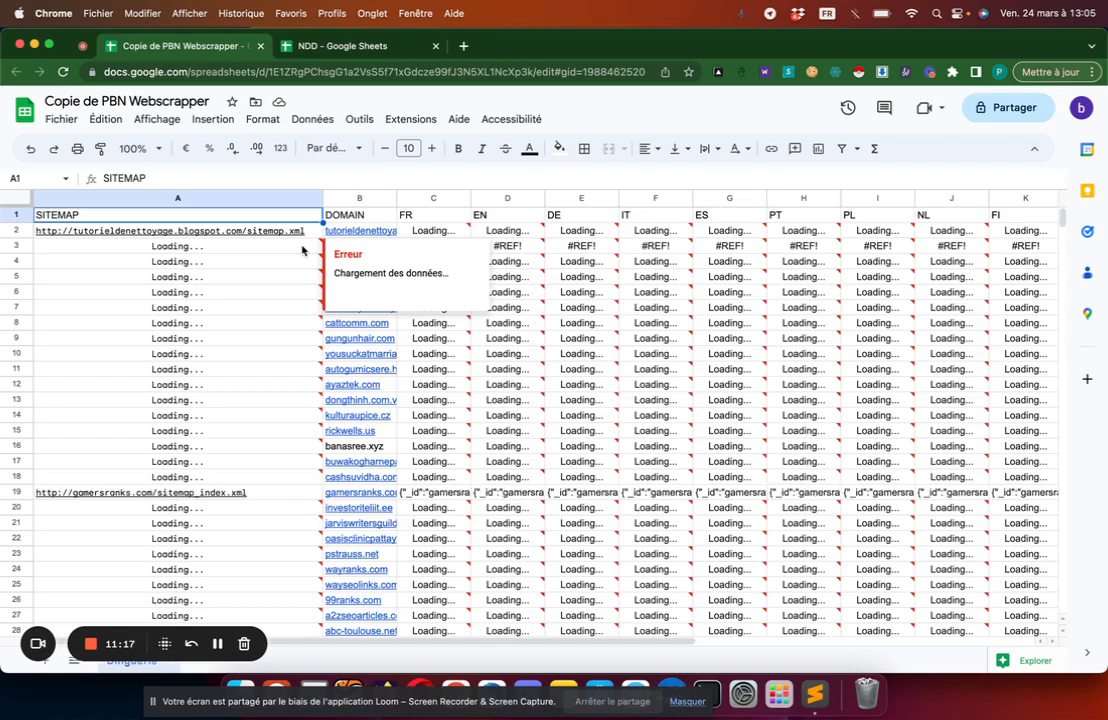
mouse_move(252, 494)
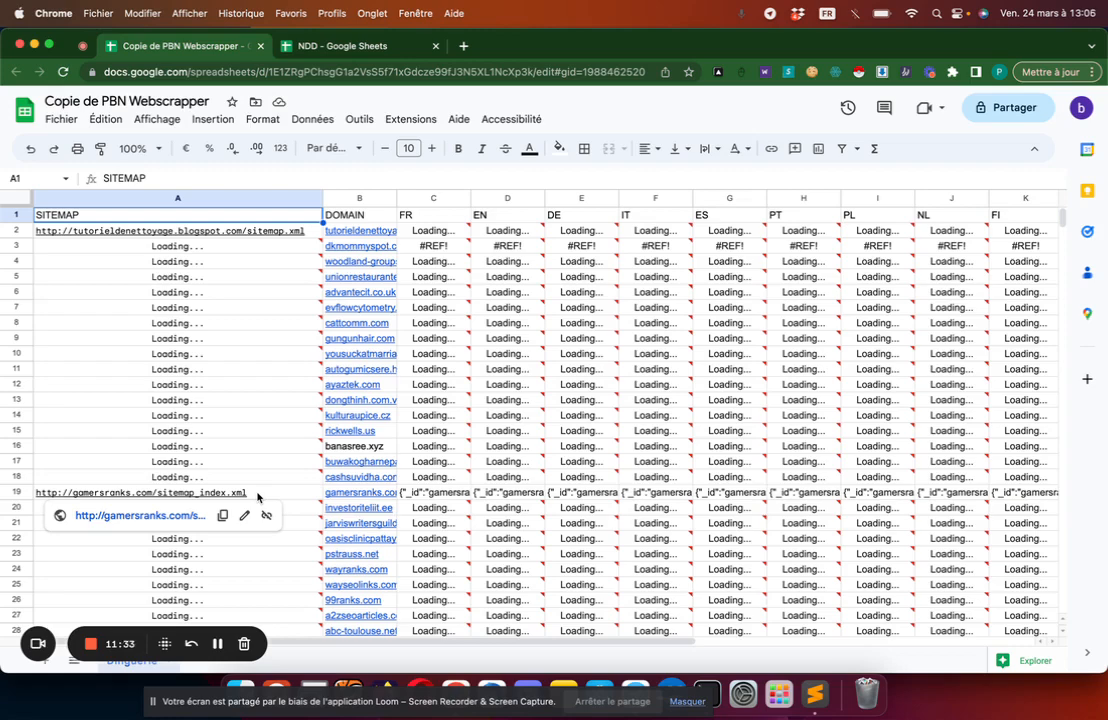
click(313, 495)
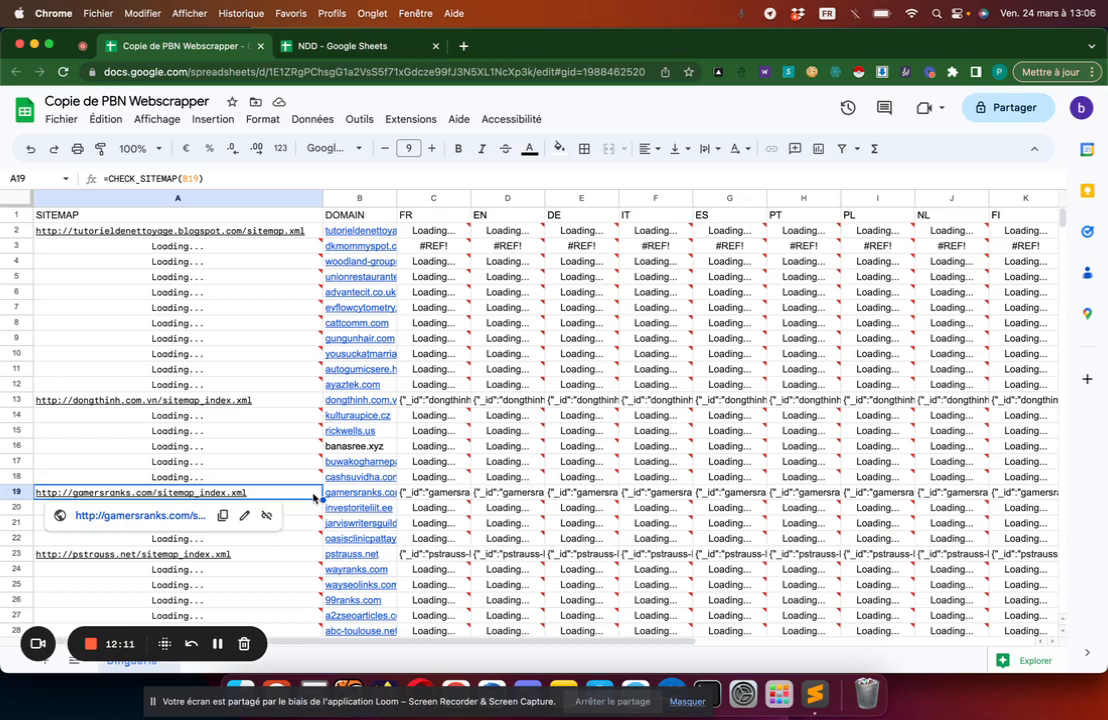
click(425, 495)
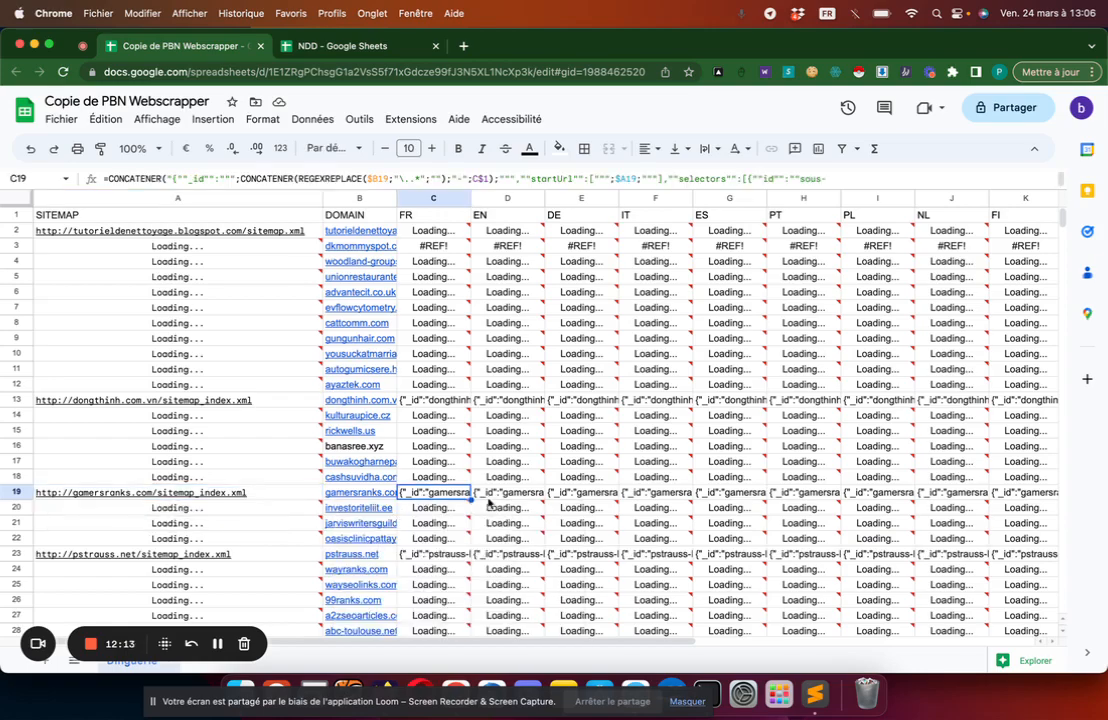
scroll(303, 423, down, 10)
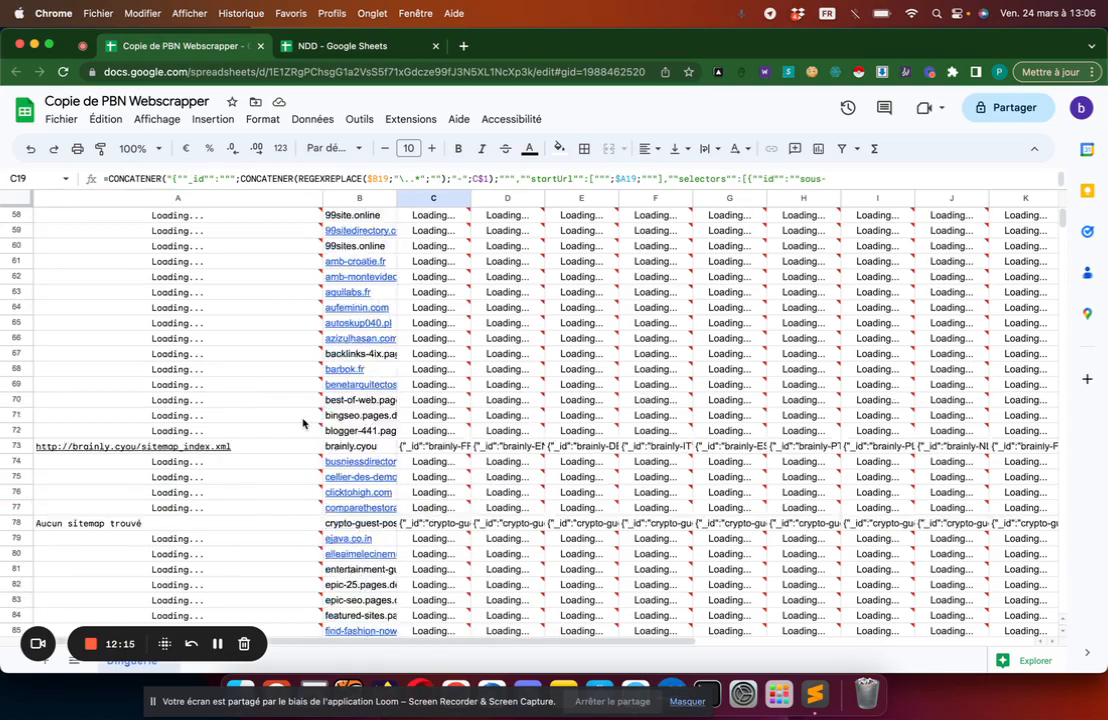
scroll(303, 423, up, 10)
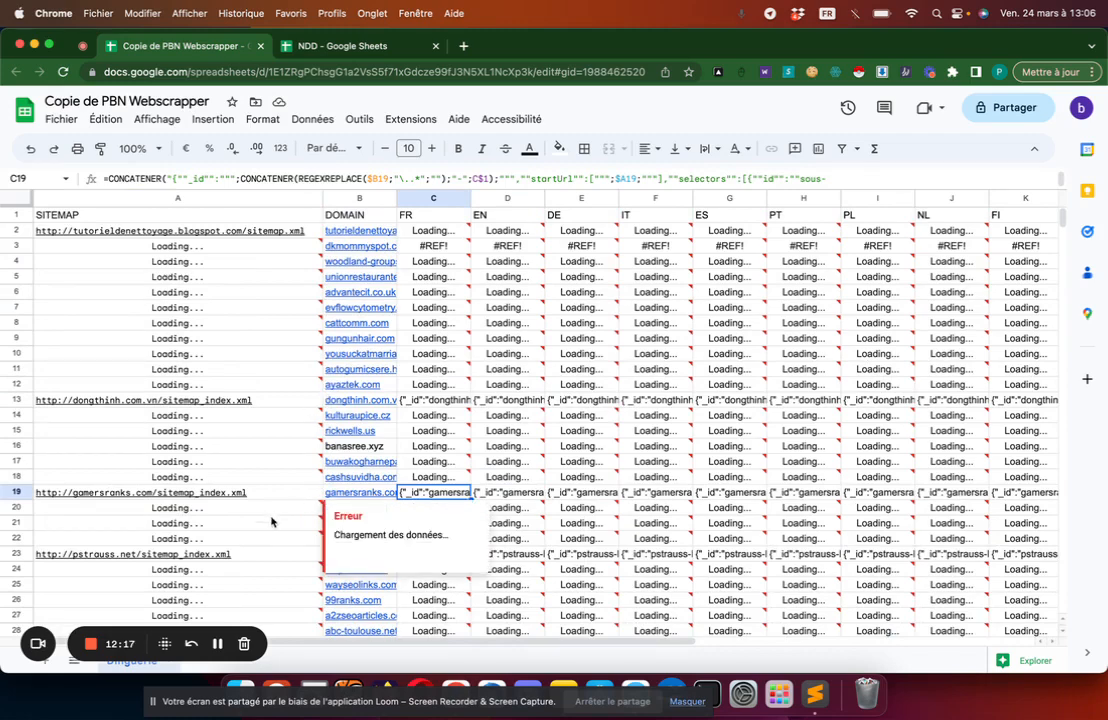
Copy the dongthinh.com.vn sitemap URL from A13, open it in a new browser tab, look over the page, and close the tab.
click(277, 492)
click(276, 404)
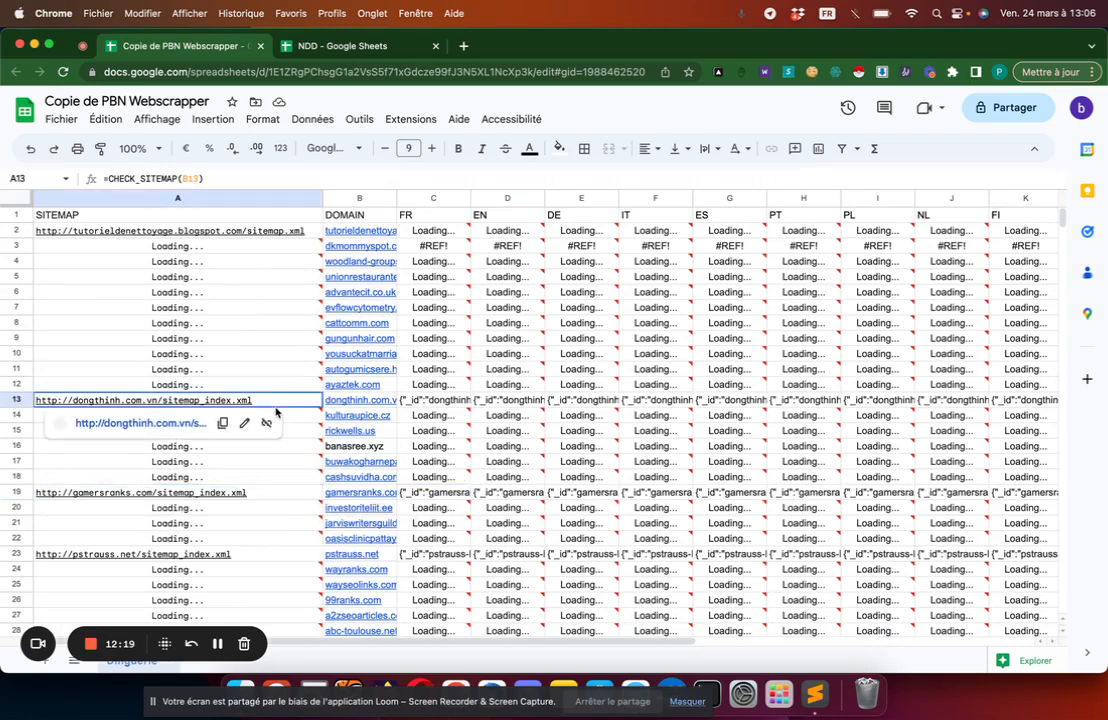
drag(276, 404, 287, 373)
click(272, 448)
click(270, 397)
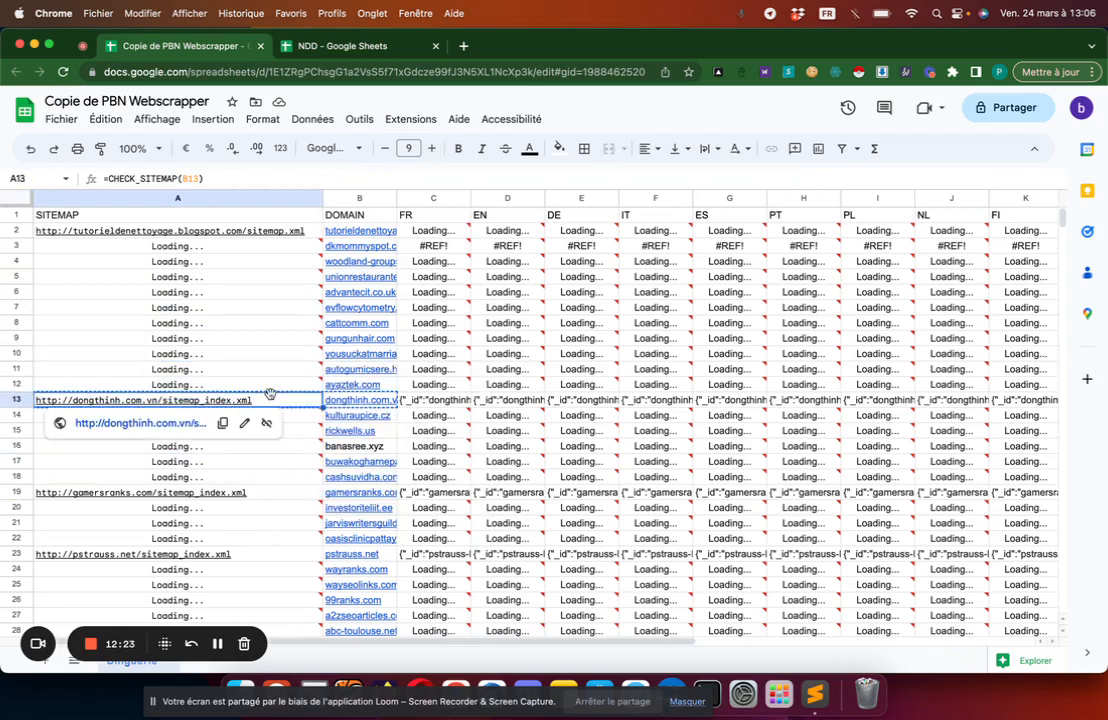
key(super+c)
click(464, 48)
key(super+v)
key(Return)
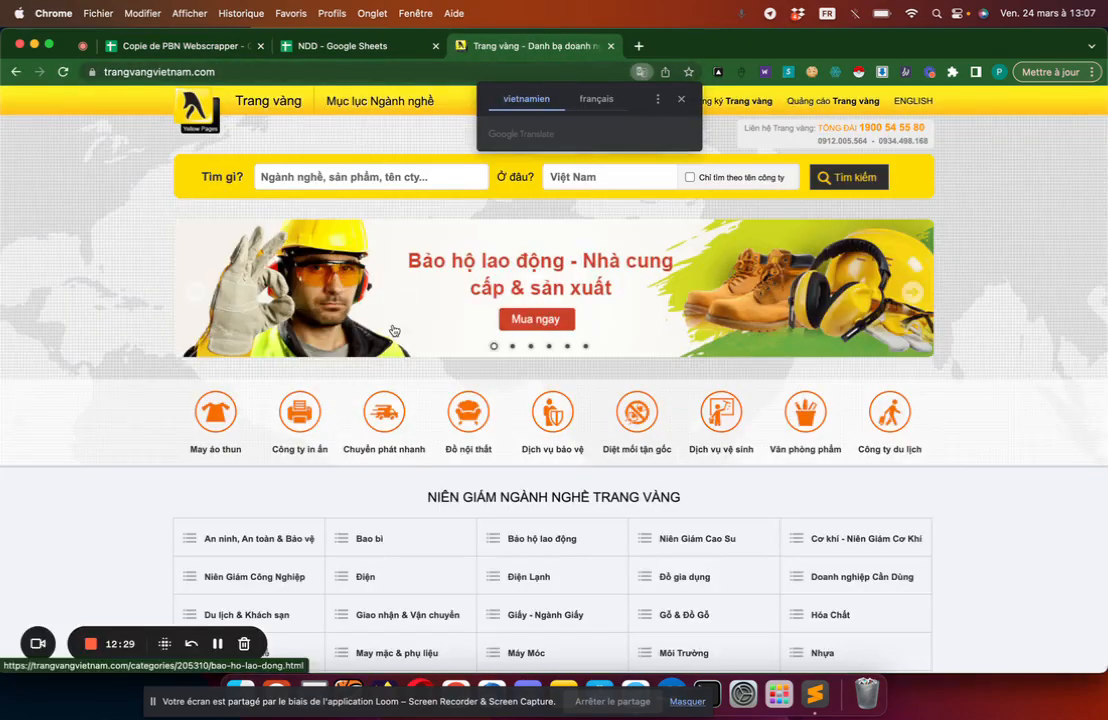
scroll(398, 332, down, 2)
scroll(411, 360, up, 2)
click(609, 46)
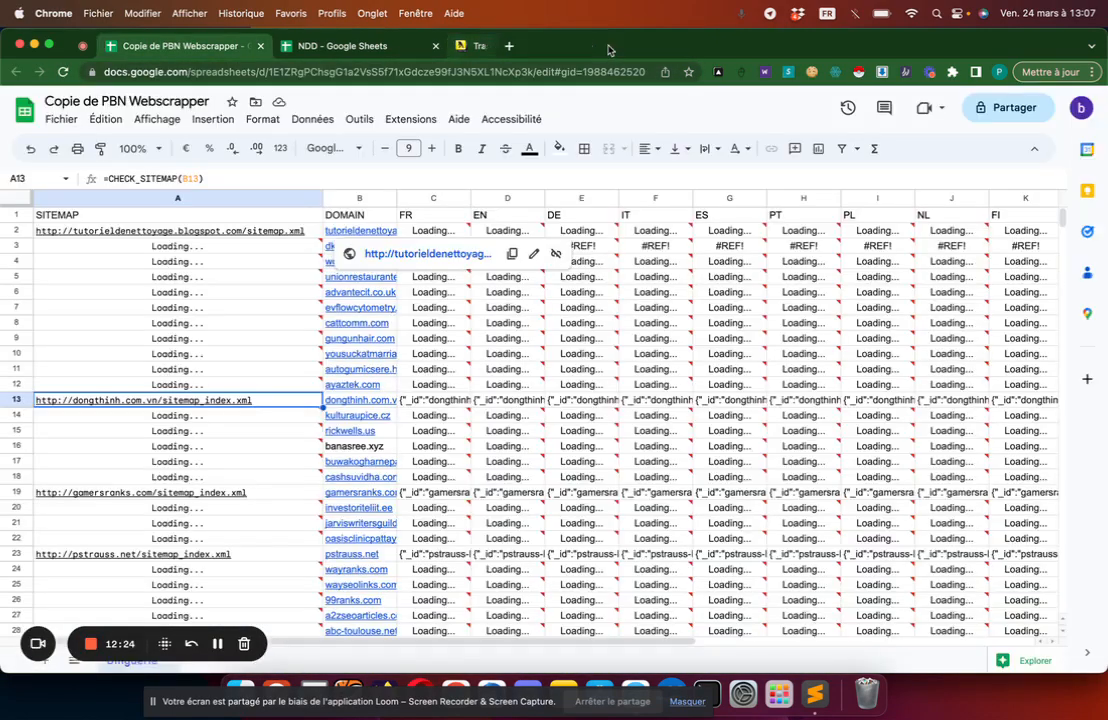
Open the gamersranks.com sitemap URL from A19 in a new browser tab, view it, and close the tab.
click(180, 492)
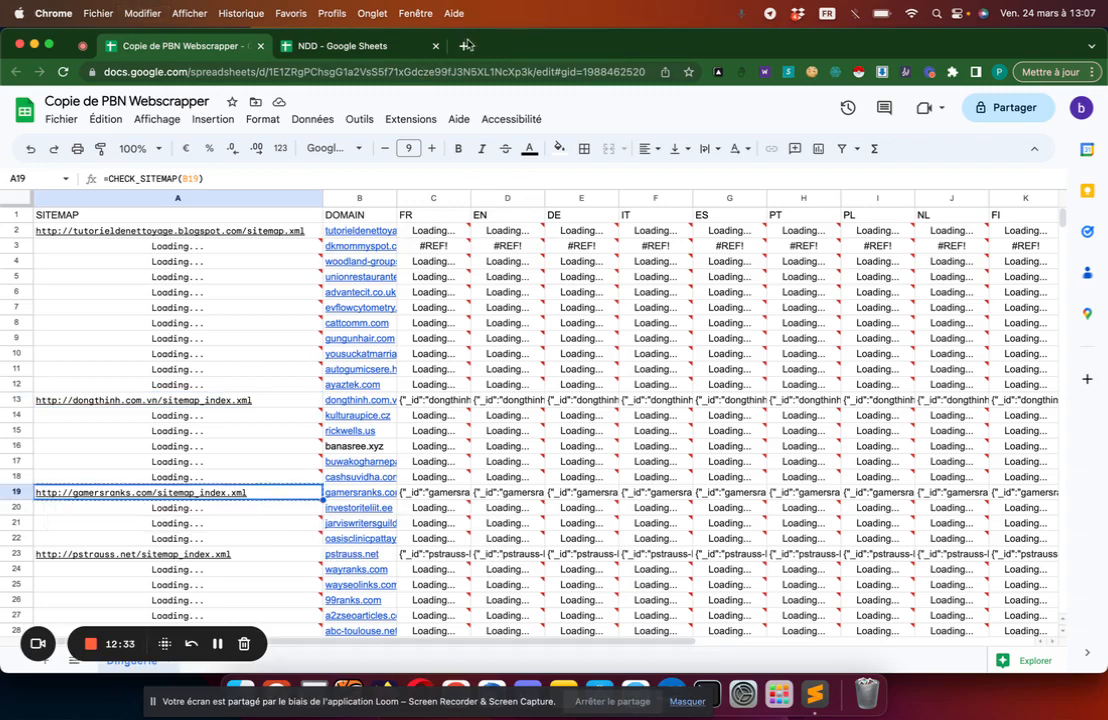
key(alt+Return)
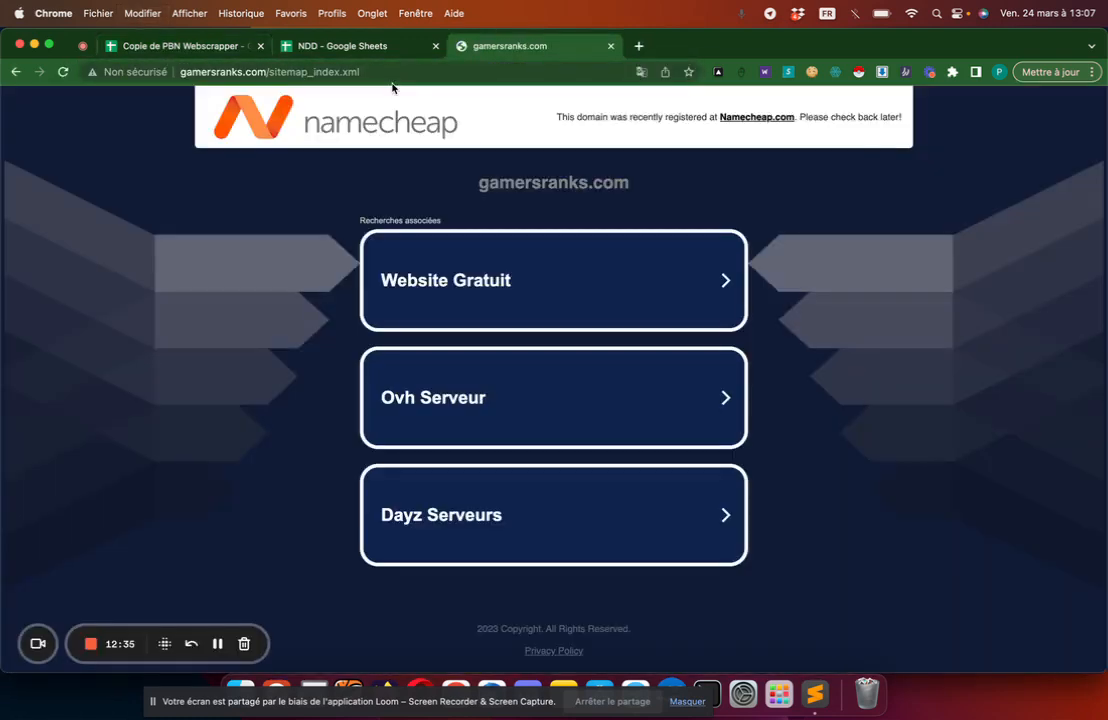
click(609, 46)
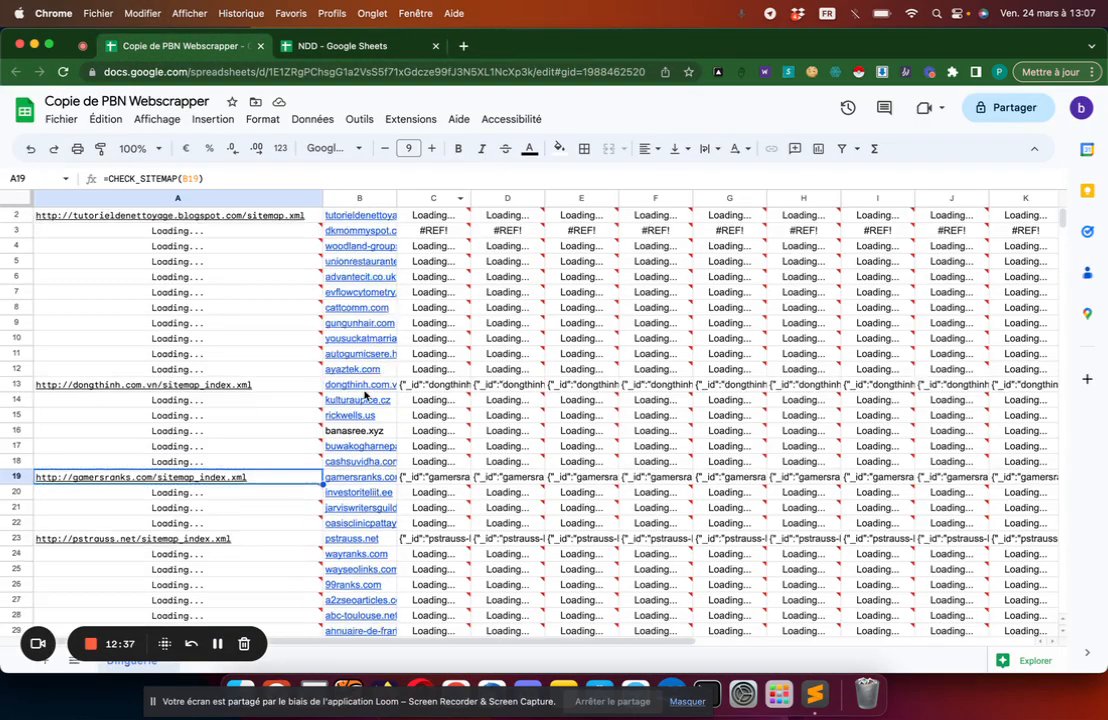
Open the pstrauss.net sitemap URL from A23 in a new browser tab, view it, and close the tab.
scroll(300, 420, down, 3)
click(288, 387)
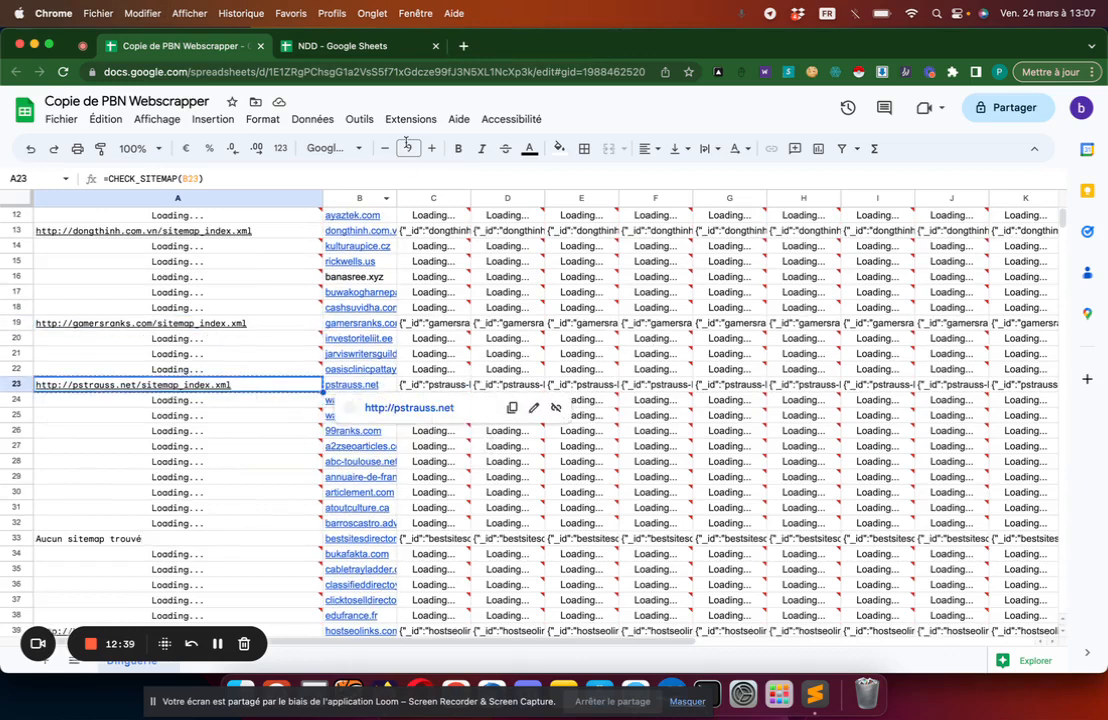
click(463, 46)
key(super+v)
key(Return)
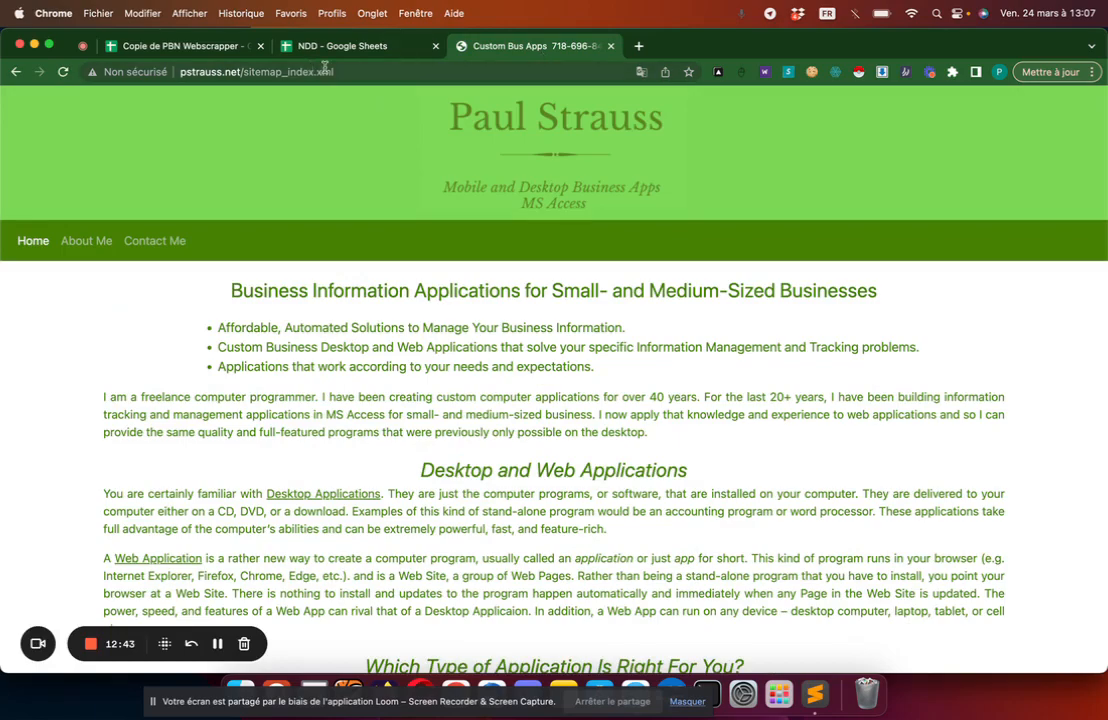
click(612, 46)
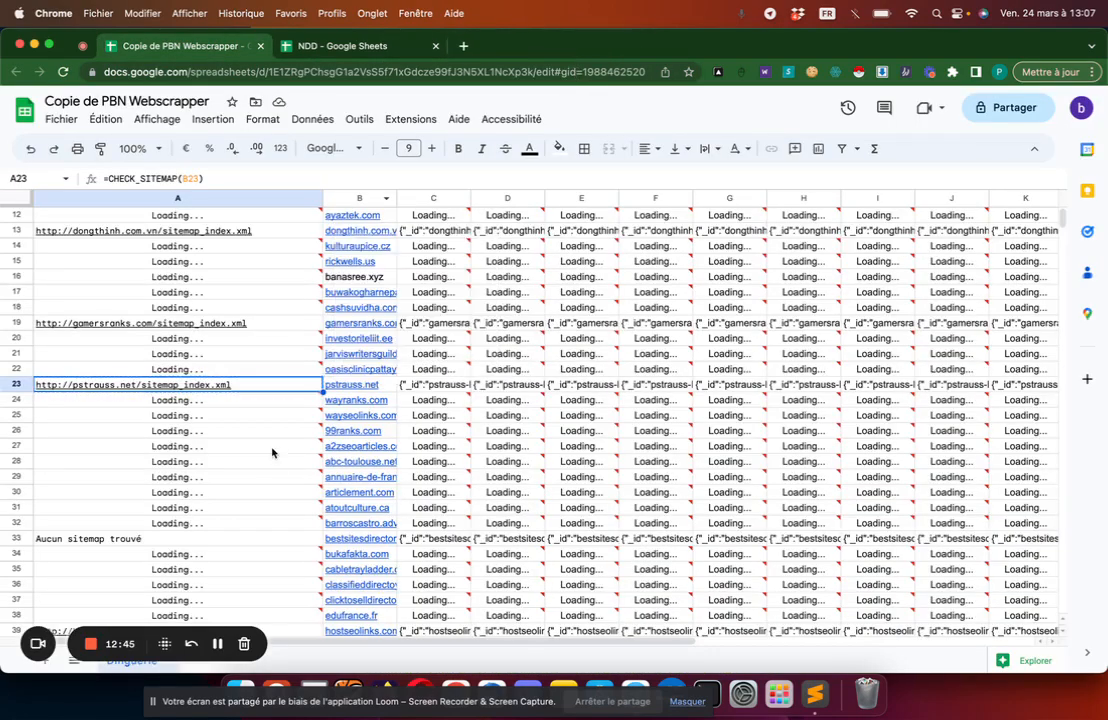
Open the hostseolinks.com sitemap URL from A39 in a new browser tab and compare its XML sitemap with the spreadsheet row.
scroll(272, 440, down, 5)
click(260, 404)
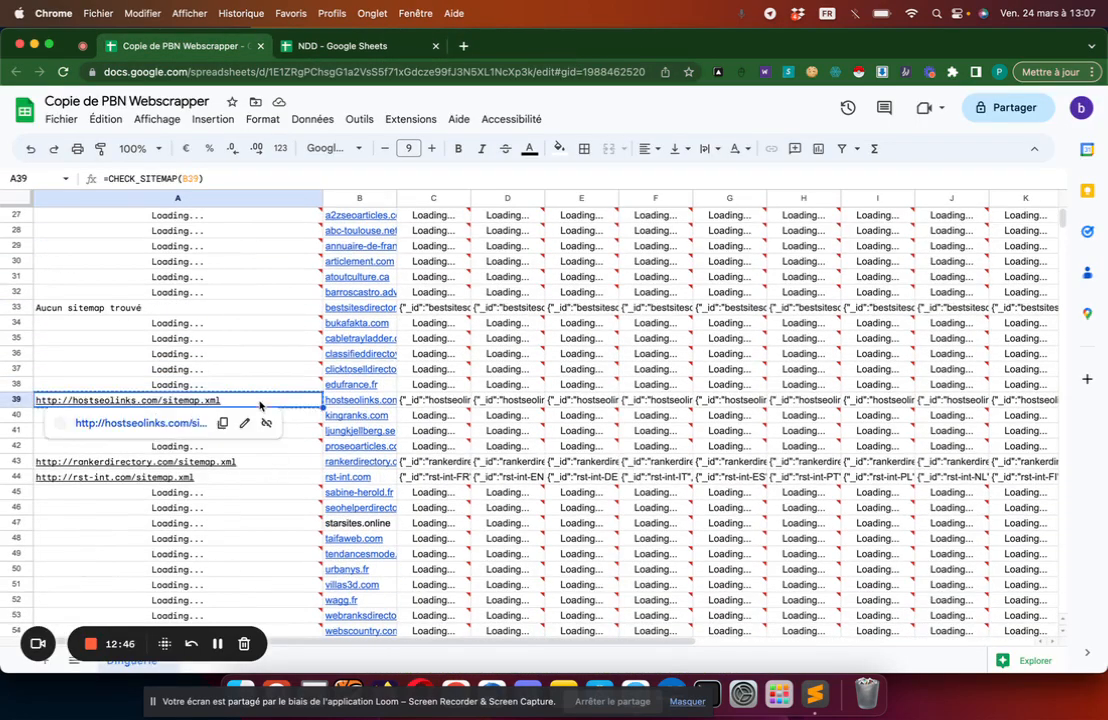
click(463, 46)
key(super+v)
key(Return)
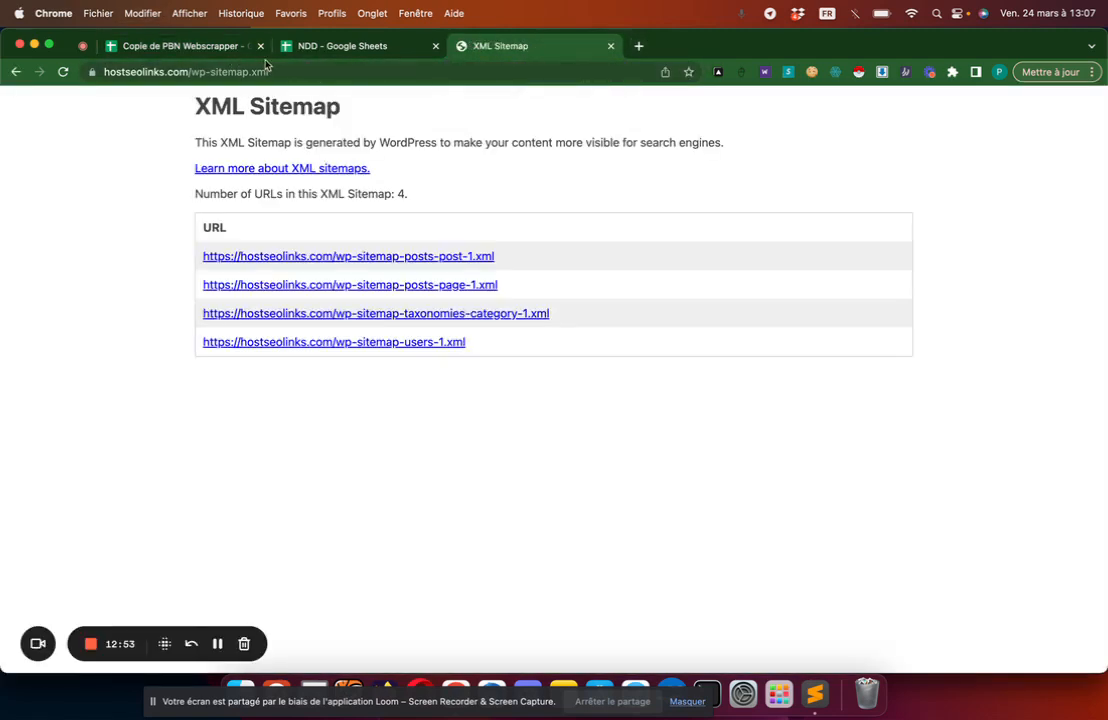
click(218, 46)
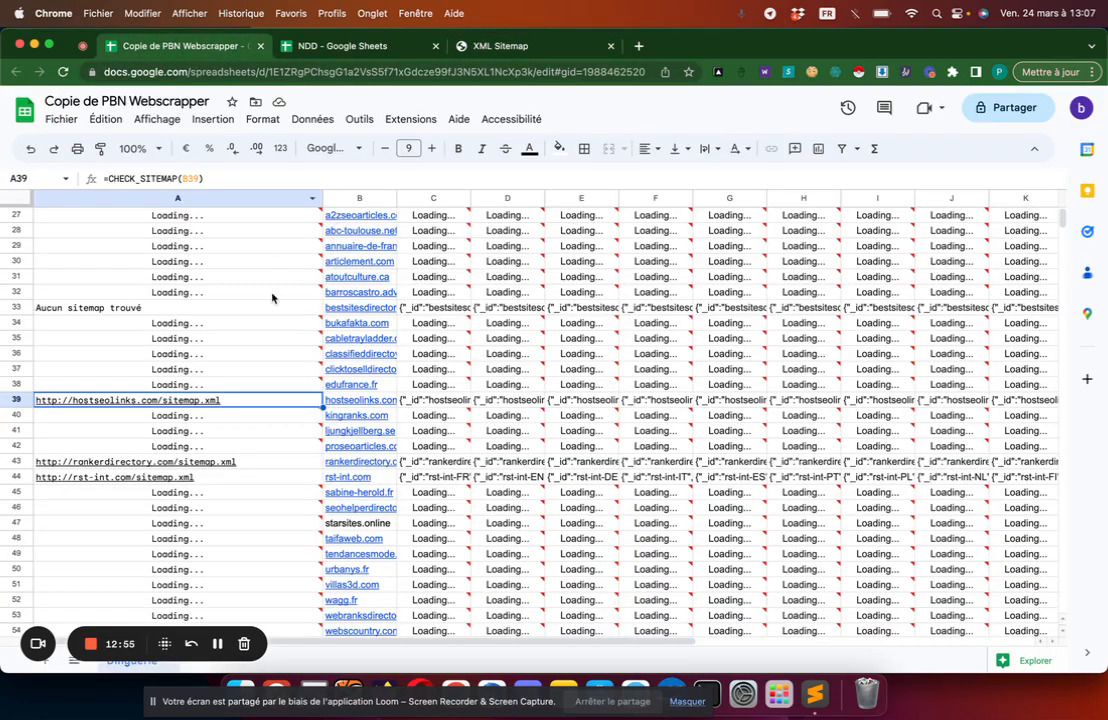
click(494, 46)
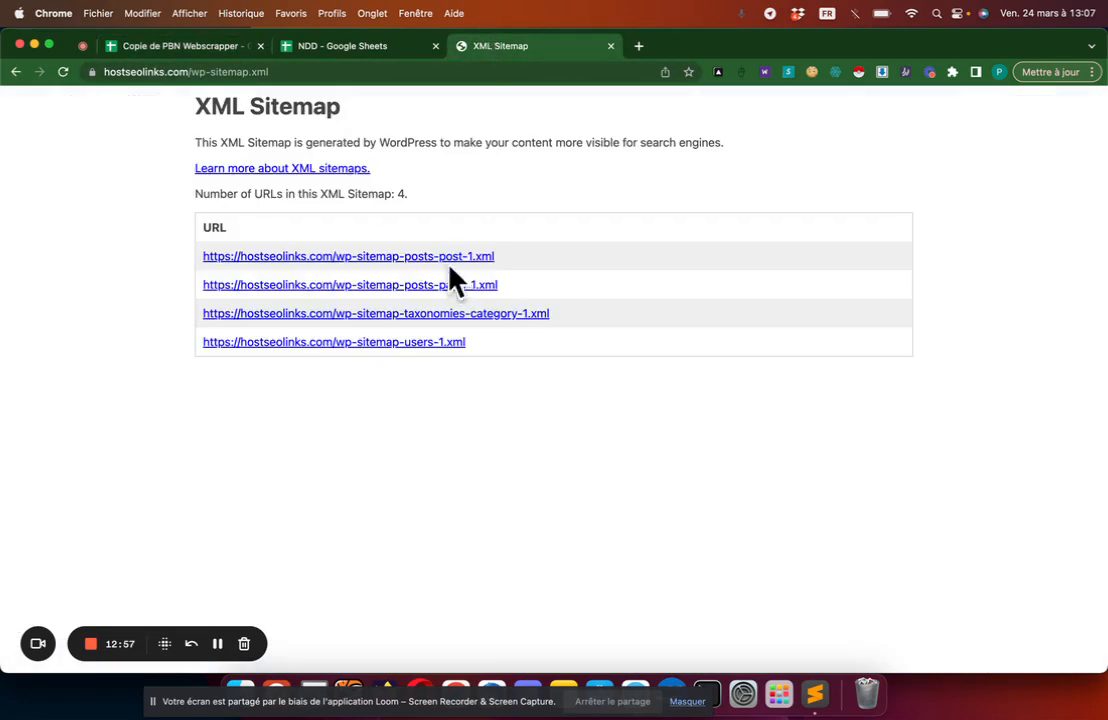
Copy the hostseolinks.com French scraper configuration from C39 of the PBN Webscrapper sheet.
click(170, 45)
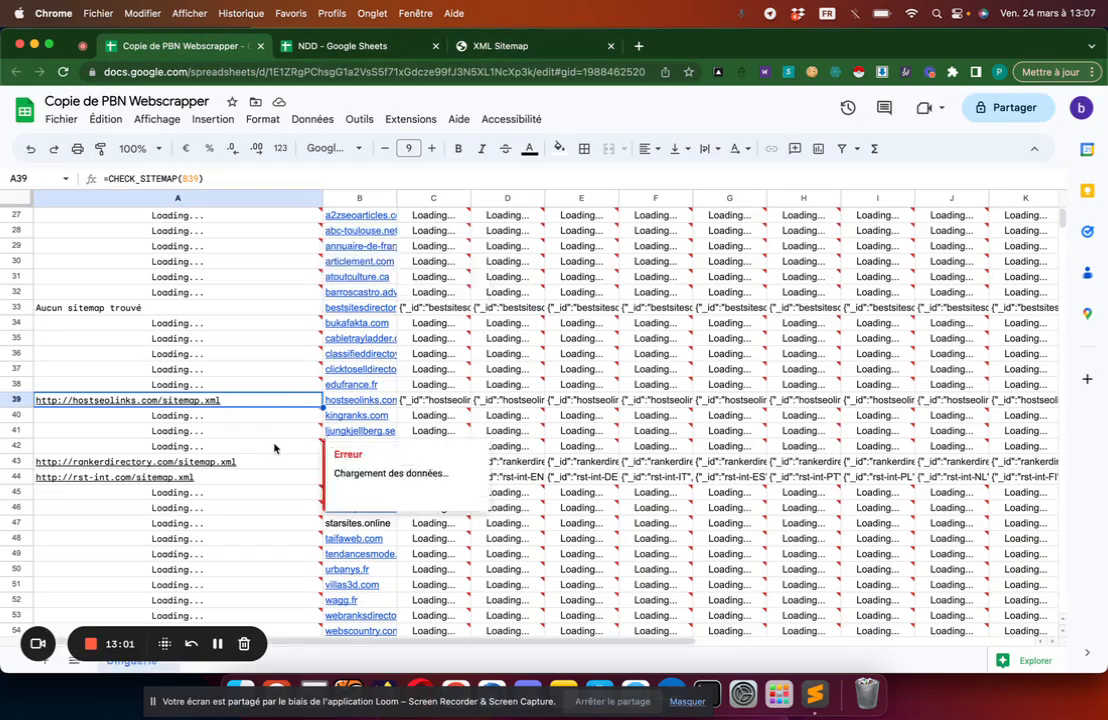
scroll(340, 450, down, 1)
click(438, 370)
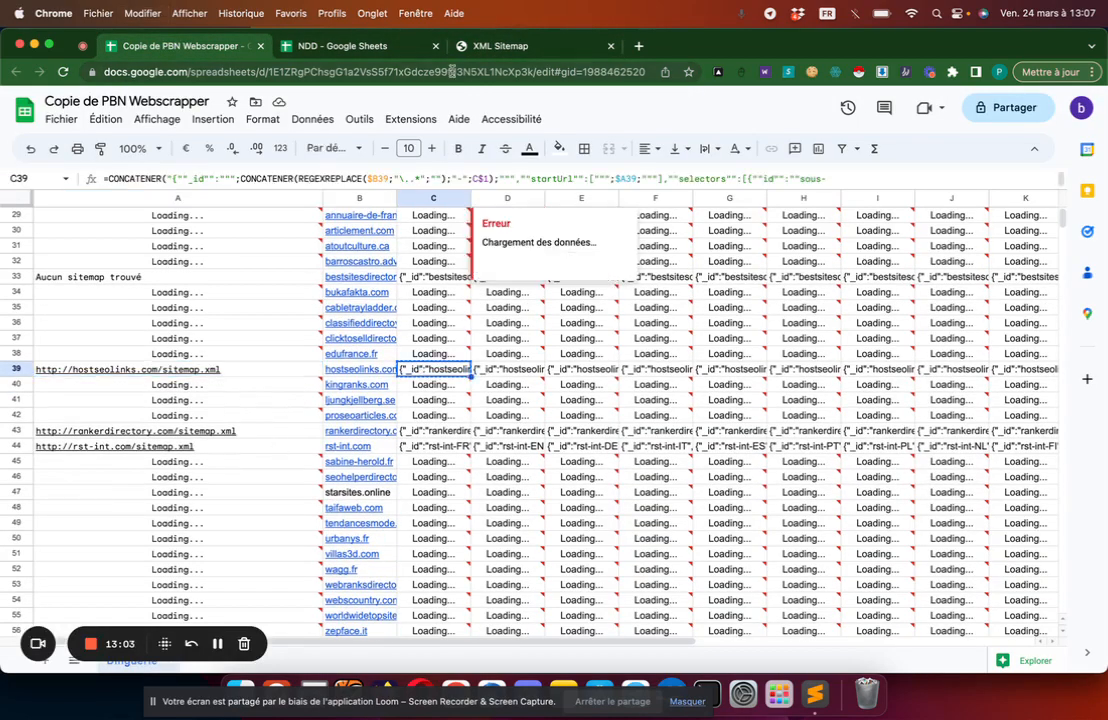
Open a new browser tab and show the Web Scraper extension in its developer tools.
click(500, 46)
click(638, 46)
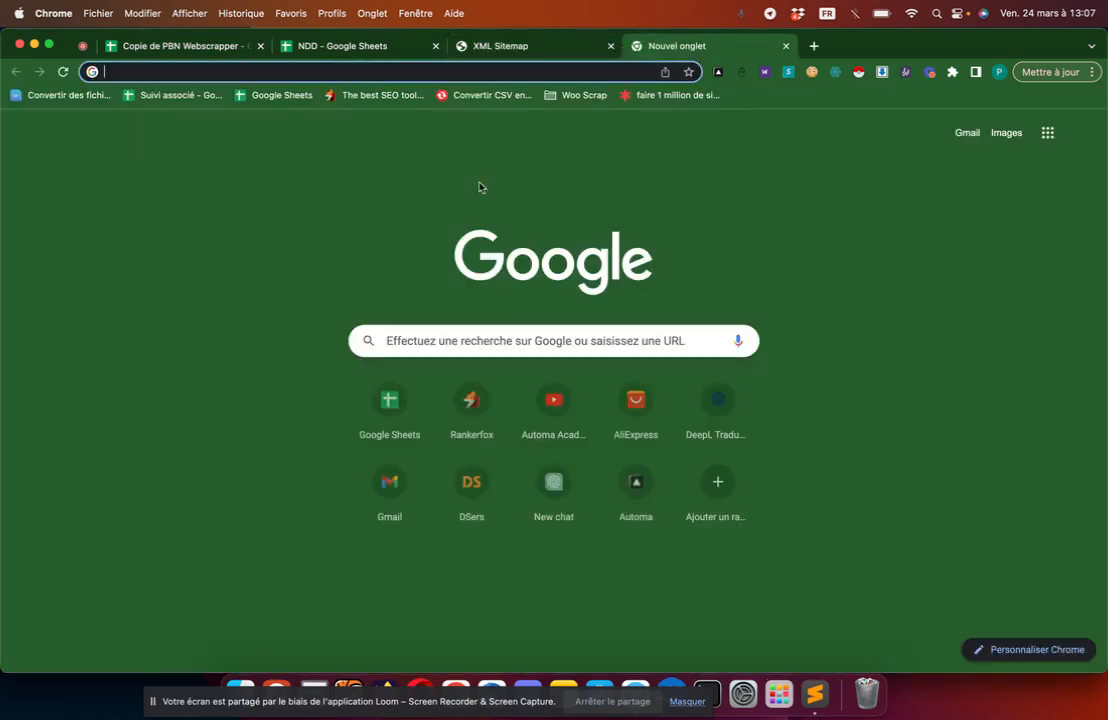
right_click(257, 220)
click(310, 398)
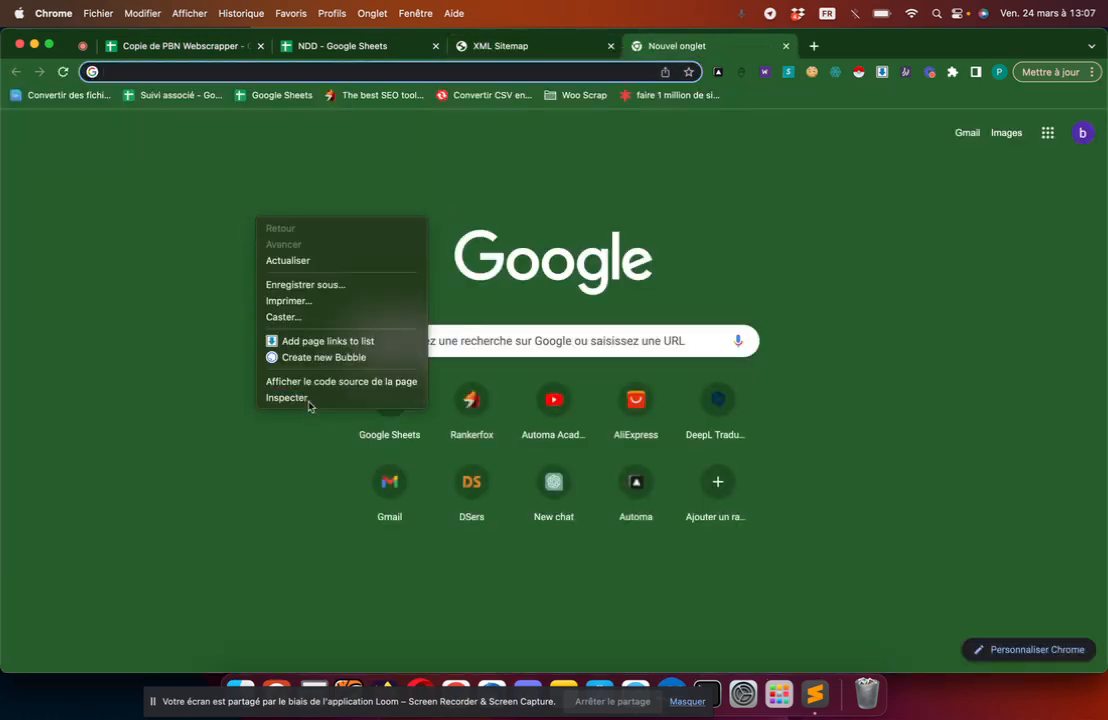
click(640, 420)
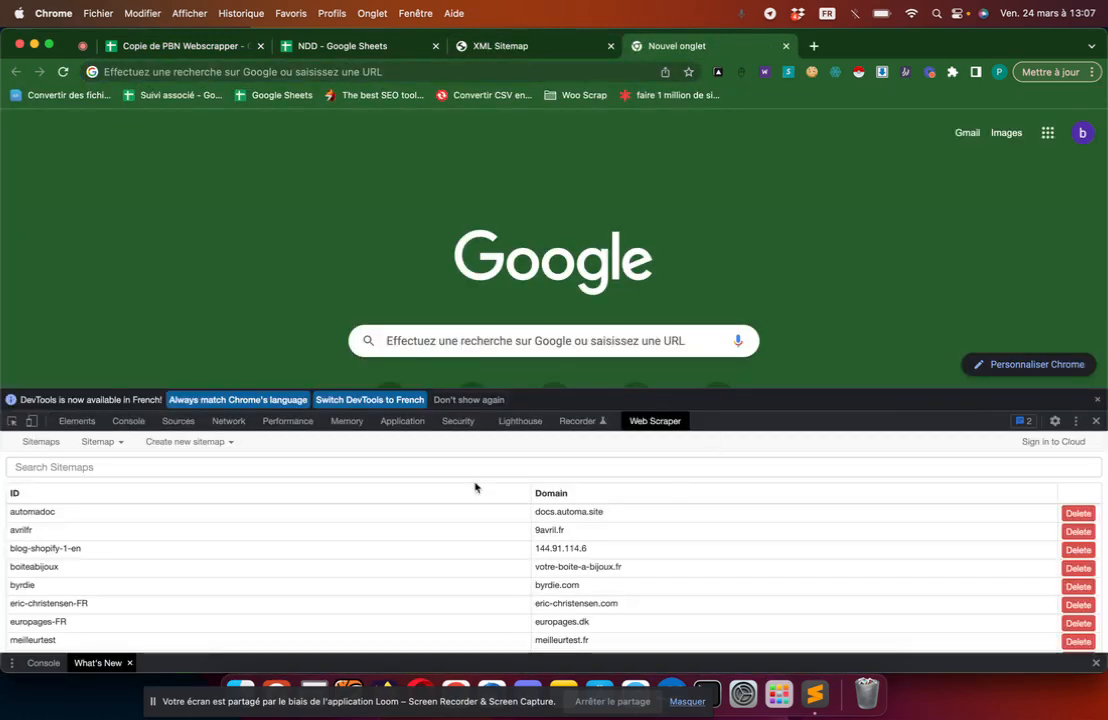
Import the copied hostseolinks-FR configuration as a new sitemap in Web Scraper.
click(195, 442)
click(186, 484)
click(215, 485)
key(super+v)
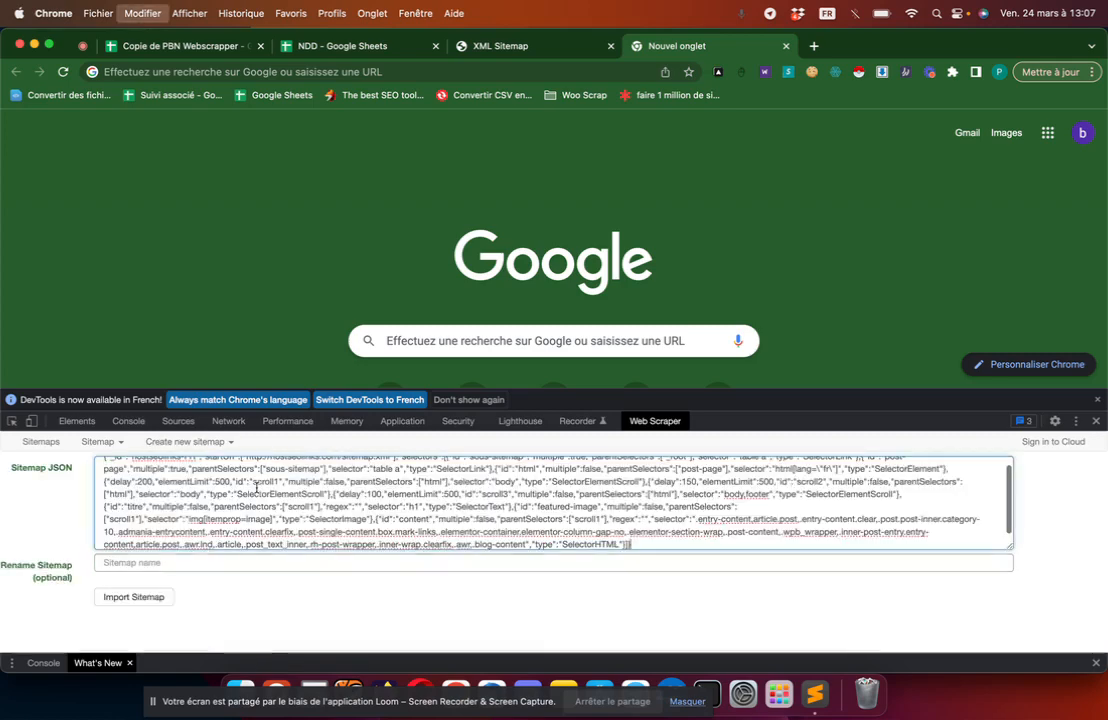
click(130, 594)
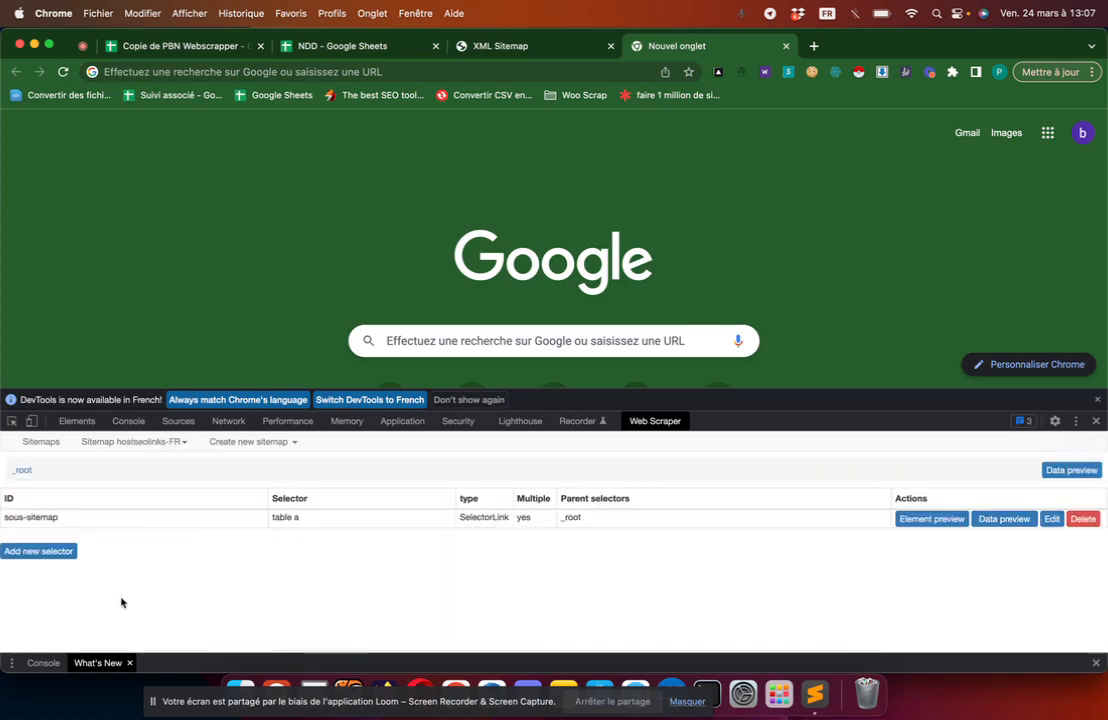
Remove the French language condition from the html selector under post-page, leaving its selector as html, and save it.
double_click(121, 520)
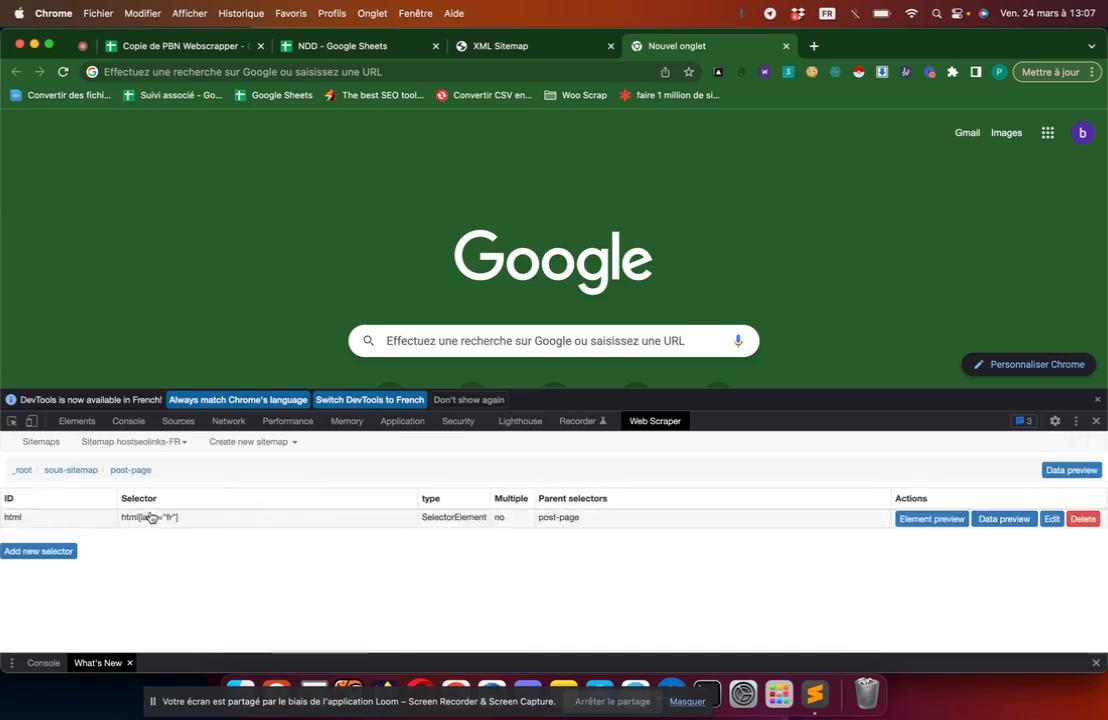
click(1052, 518)
click(383, 509)
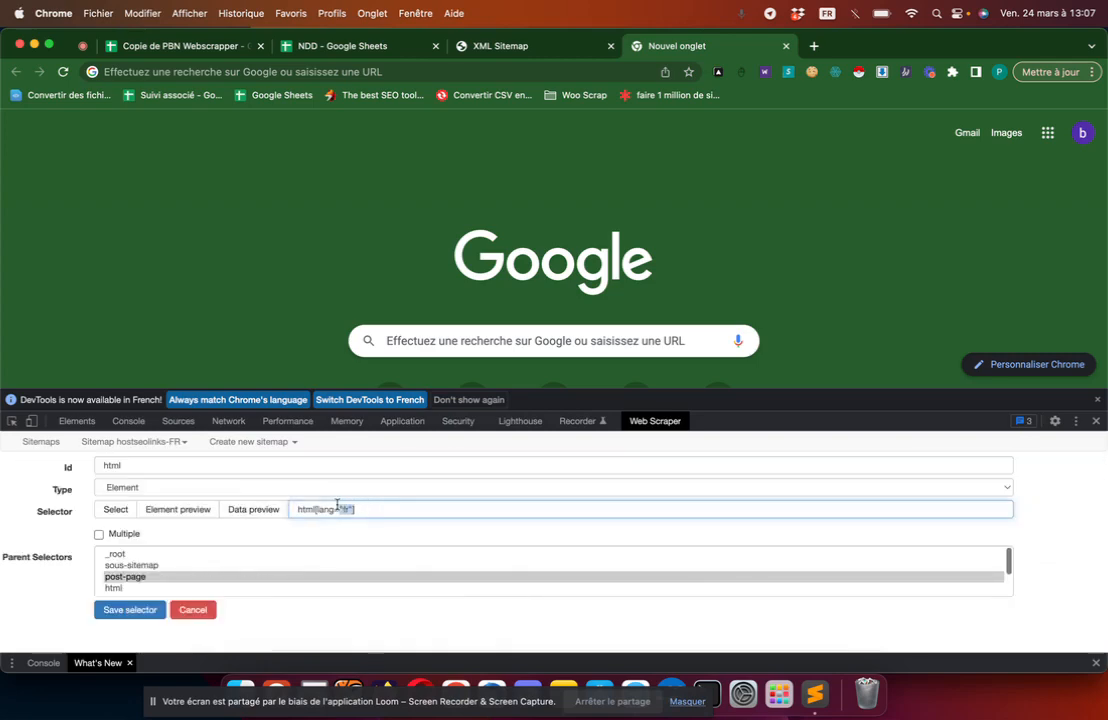
drag(305, 509, 465, 505)
key(BackSpace)
key(BackSpace)
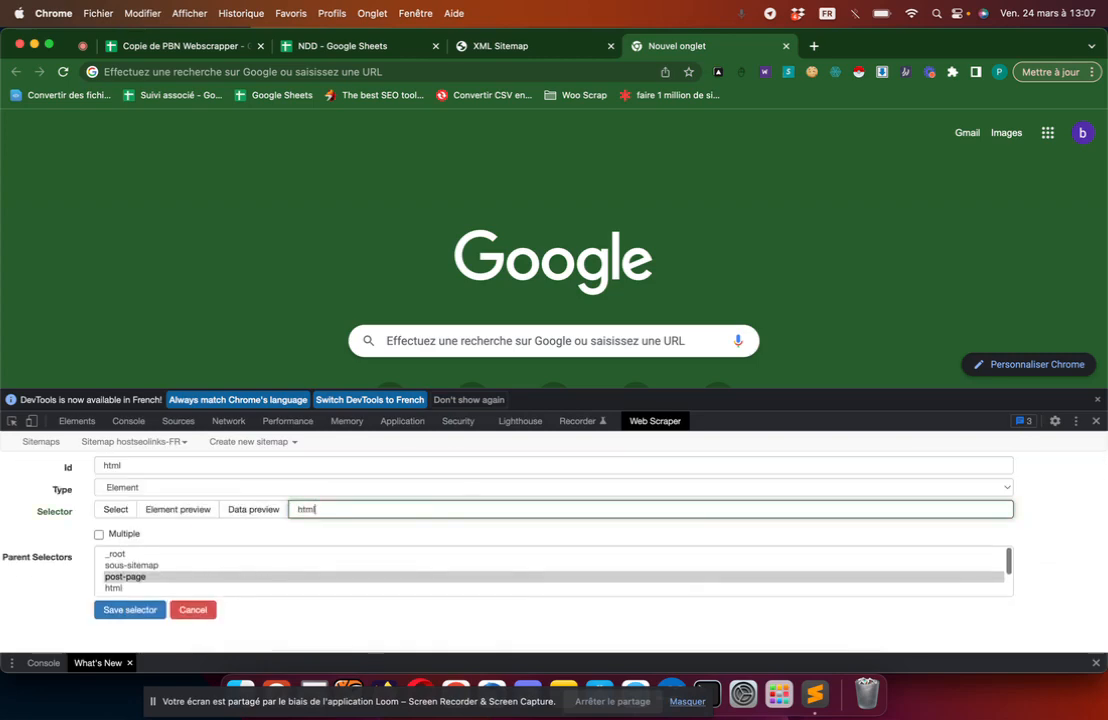
click(115, 612)
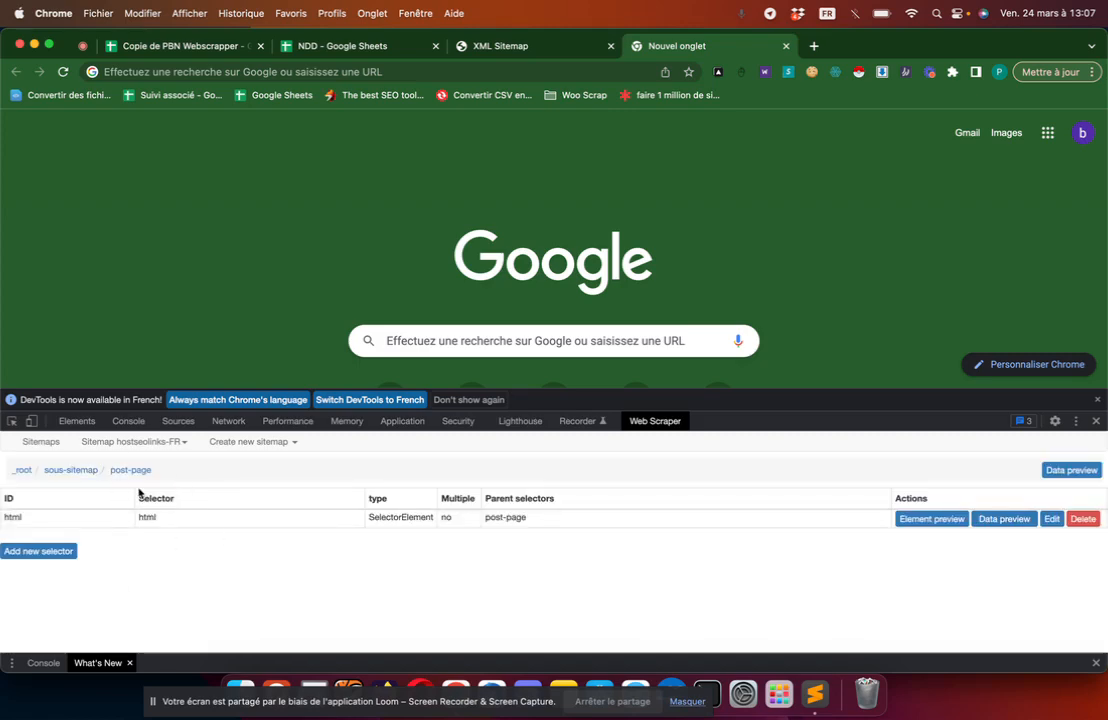
Start scraping the hostseolinks-FR sitemap with the preset scrape settings.
click(164, 444)
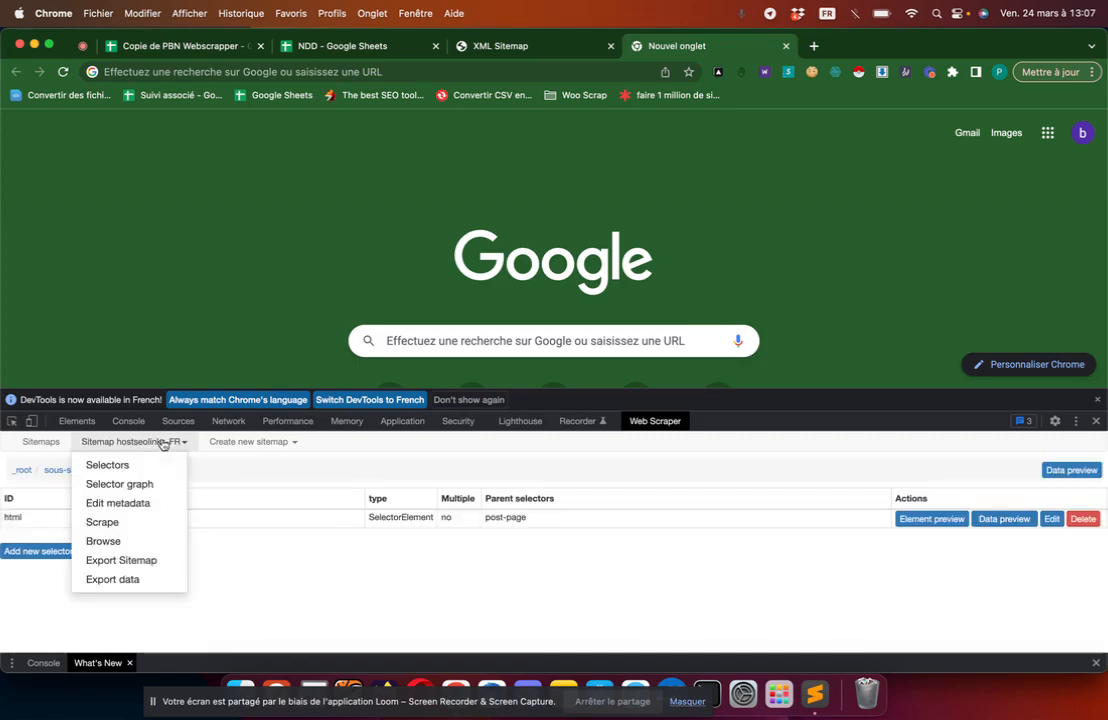
click(93, 522)
click(120, 531)
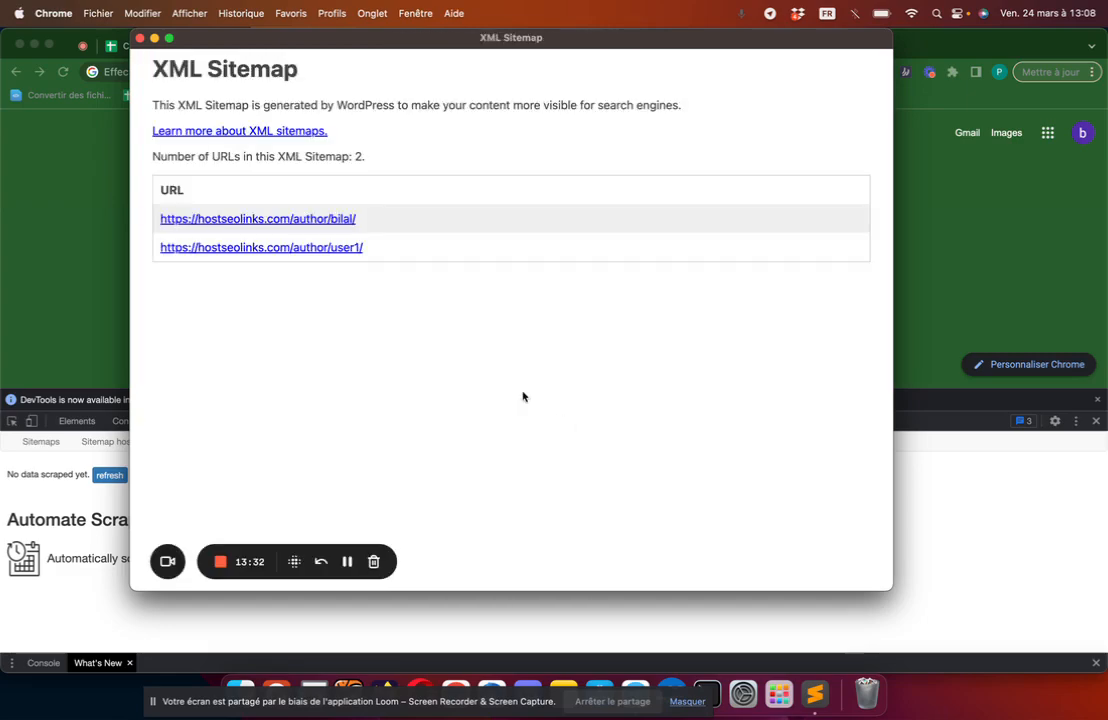
Examine the hostseolinks.com author page and its article list in the scraping window, moving the window aside to uncover Web Scraper.
click(356, 247)
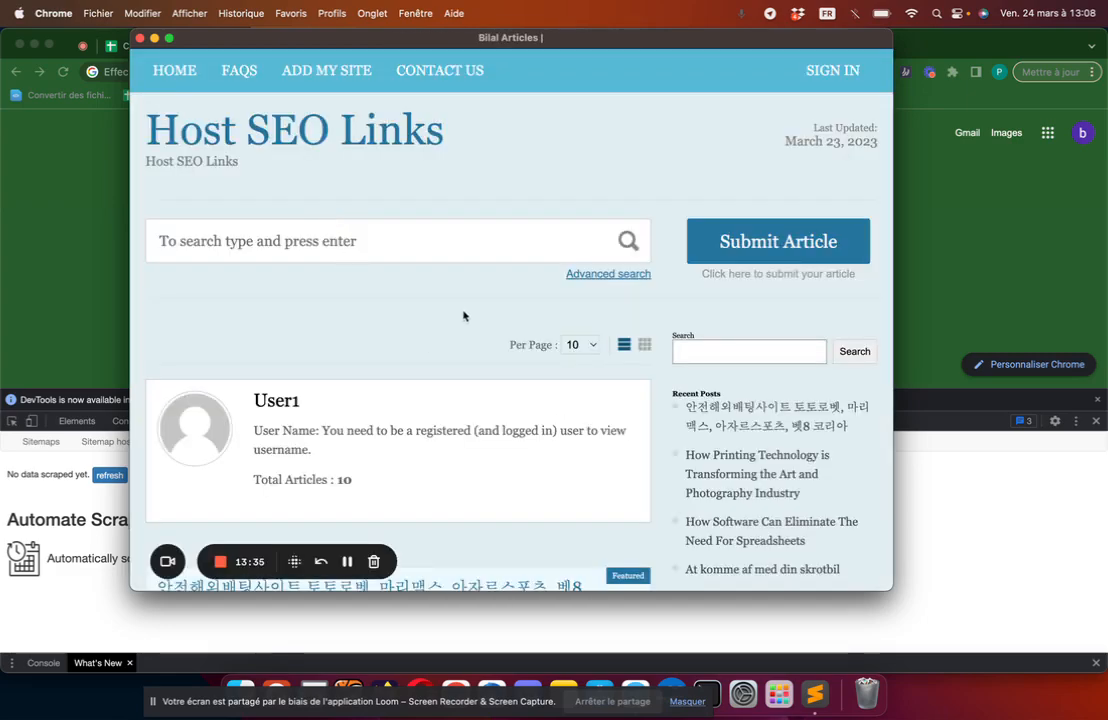
scroll(495, 341, down, 20)
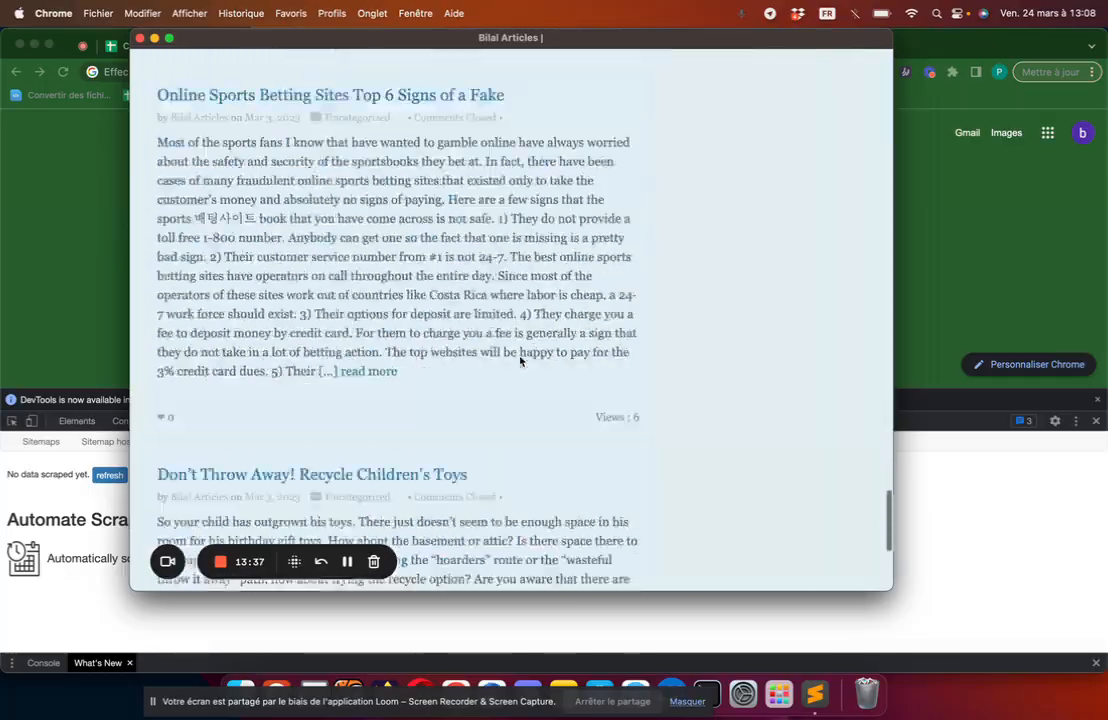
scroll(520, 361, down, 5)
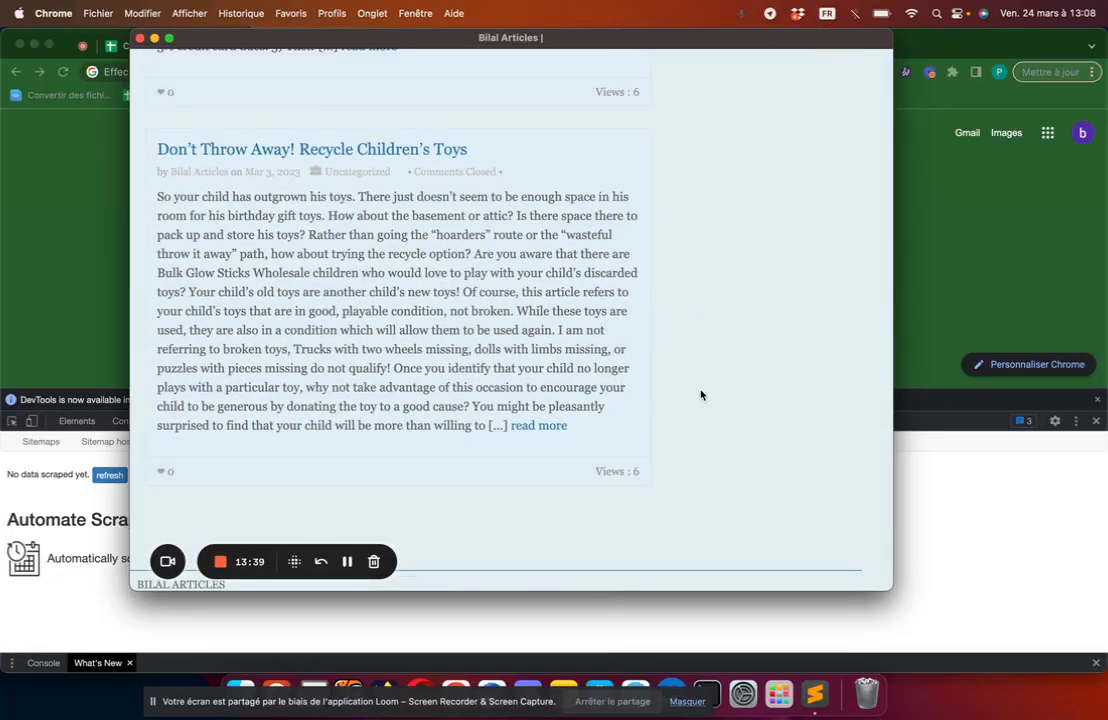
scroll(701, 395, down, 10)
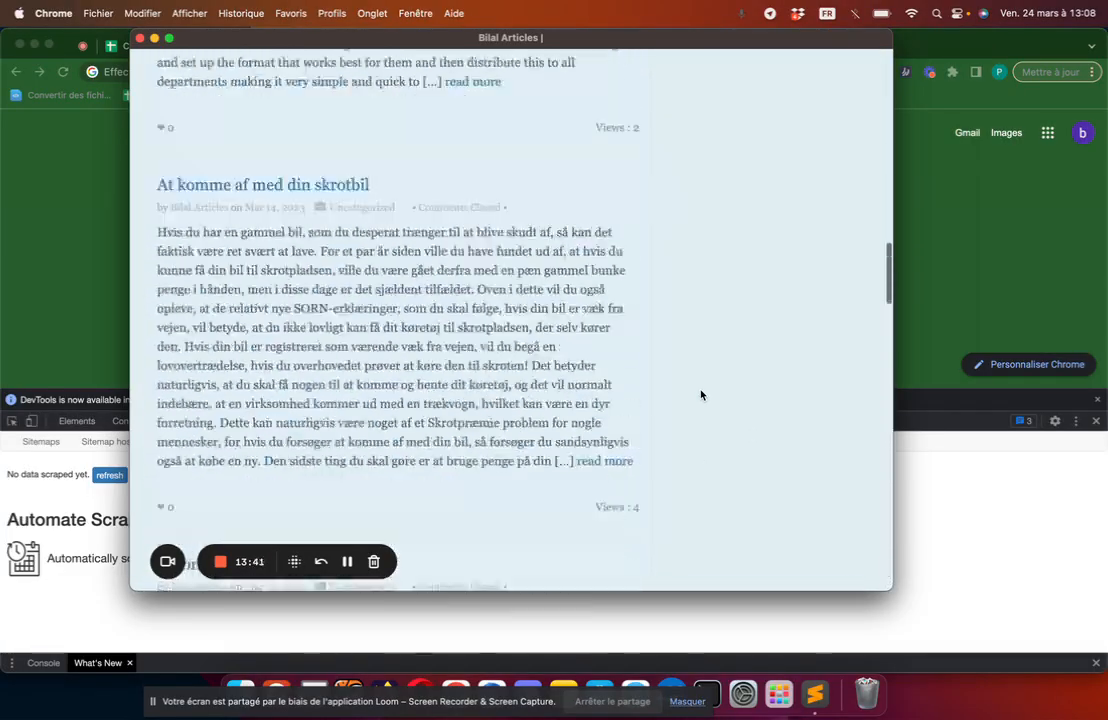
scroll(701, 395, up, 15)
scroll(701, 395, down, 5)
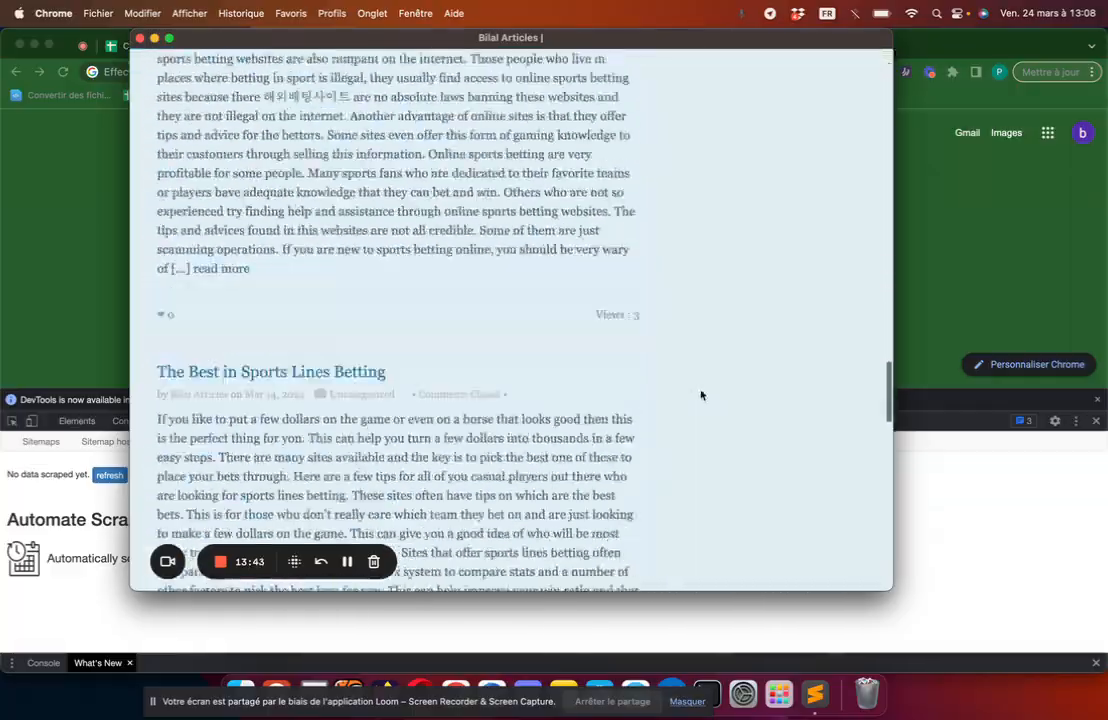
scroll(701, 395, down, 10)
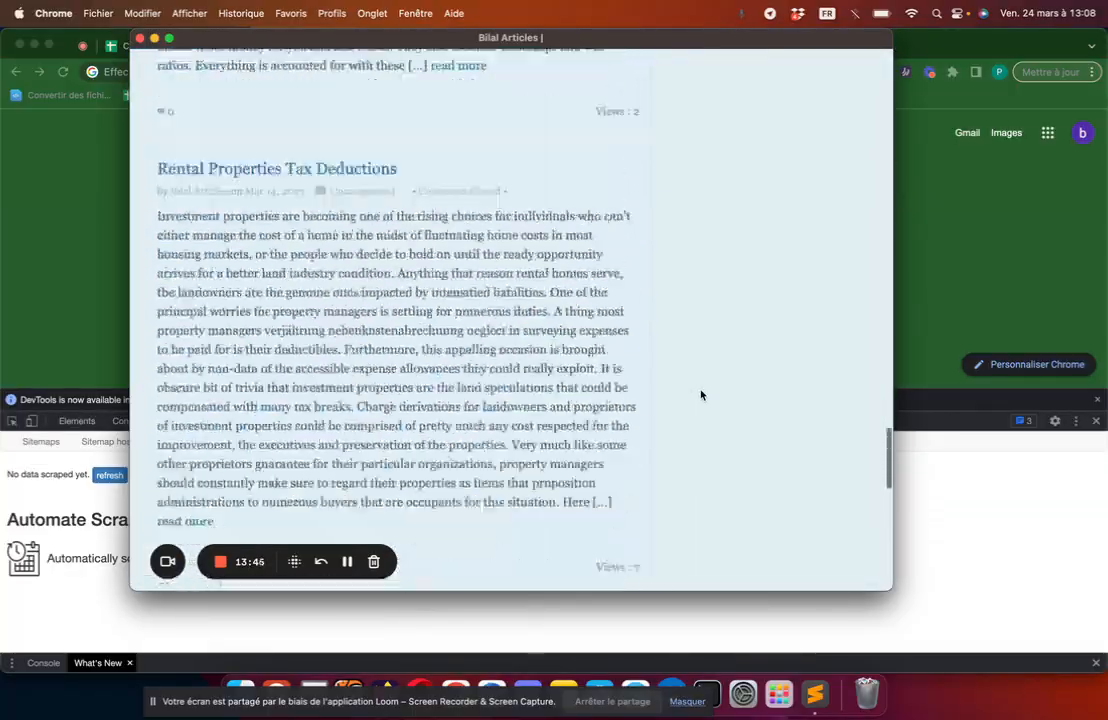
scroll(701, 395, down, 5)
scroll(701, 395, up, 15)
scroll(701, 395, down, 5)
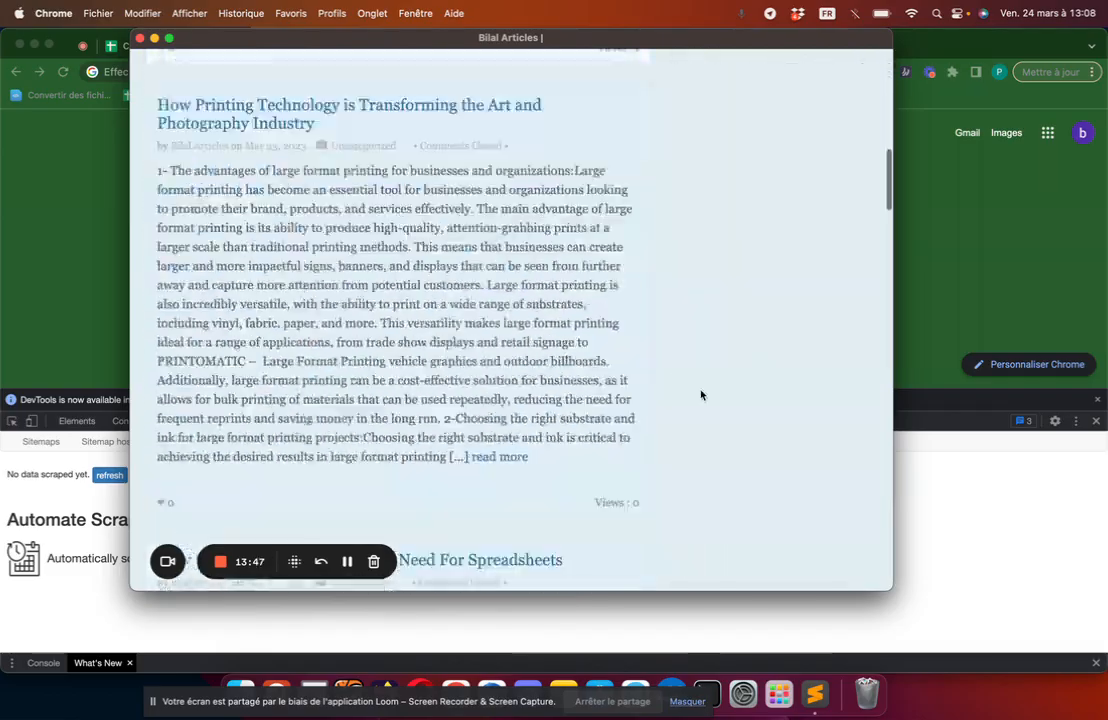
scroll(701, 395, down, 10)
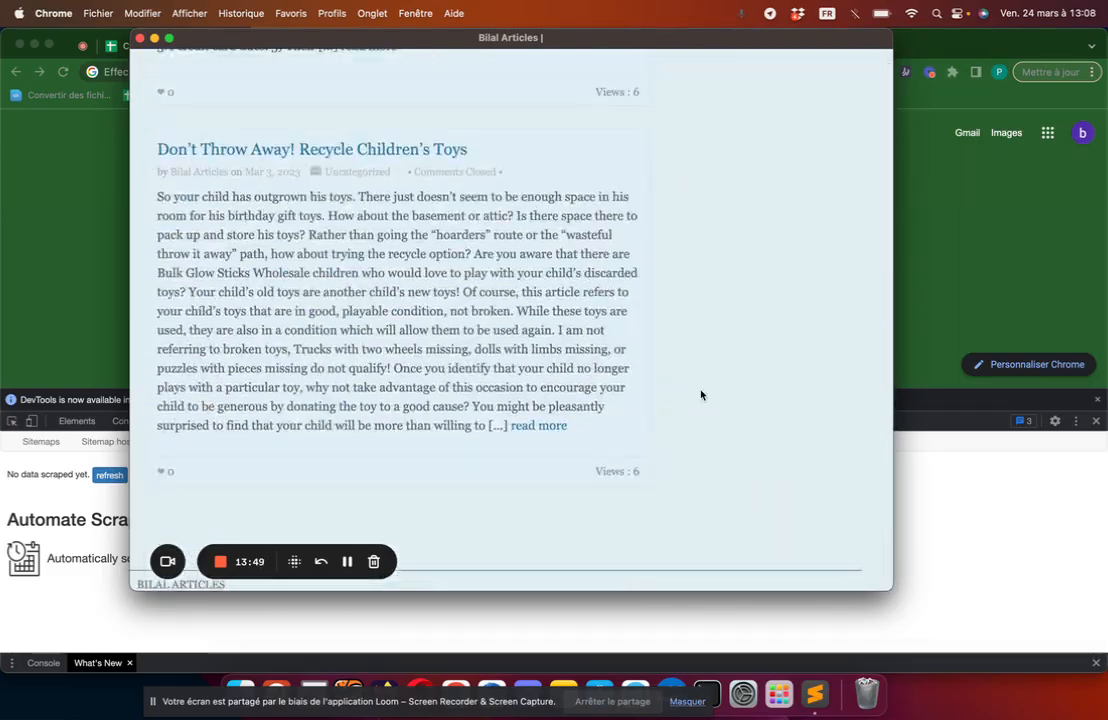
scroll(701, 395, up, 10)
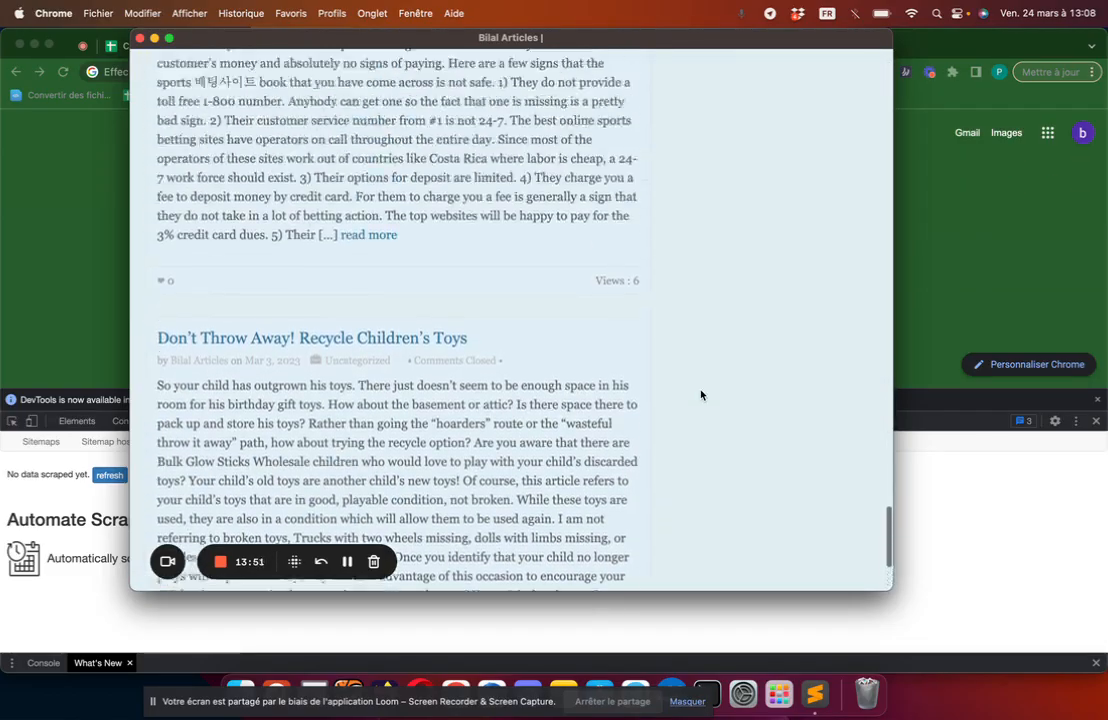
scroll(701, 395, up, 10)
scroll(701, 395, down, 15)
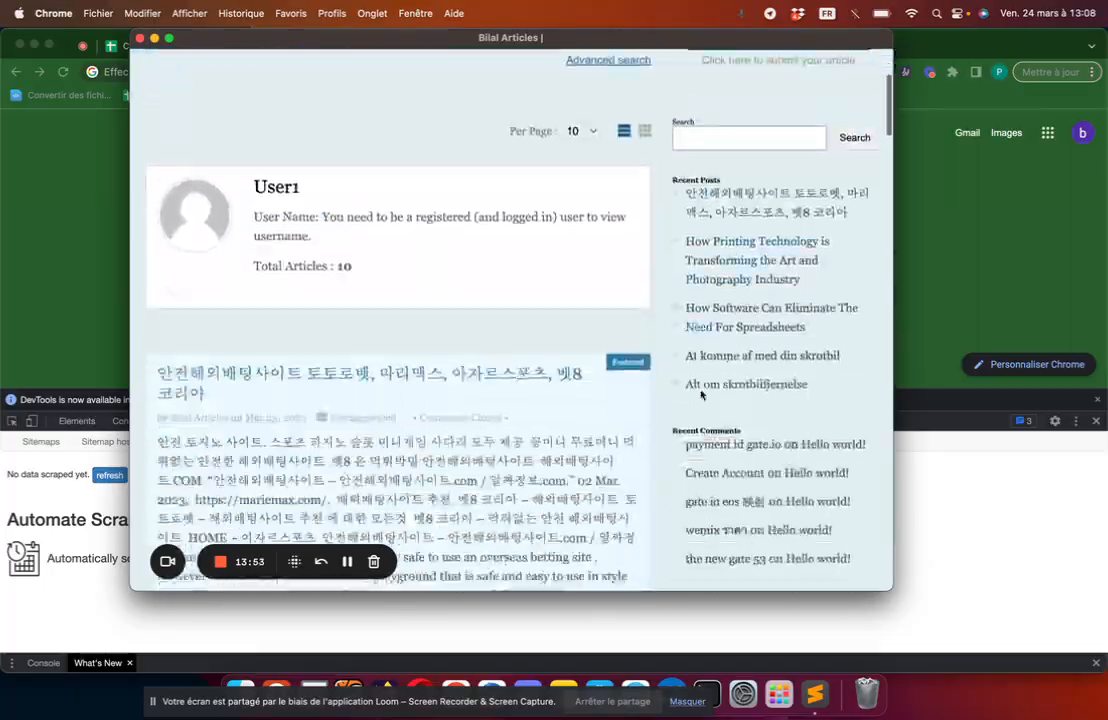
scroll(701, 395, down, 10)
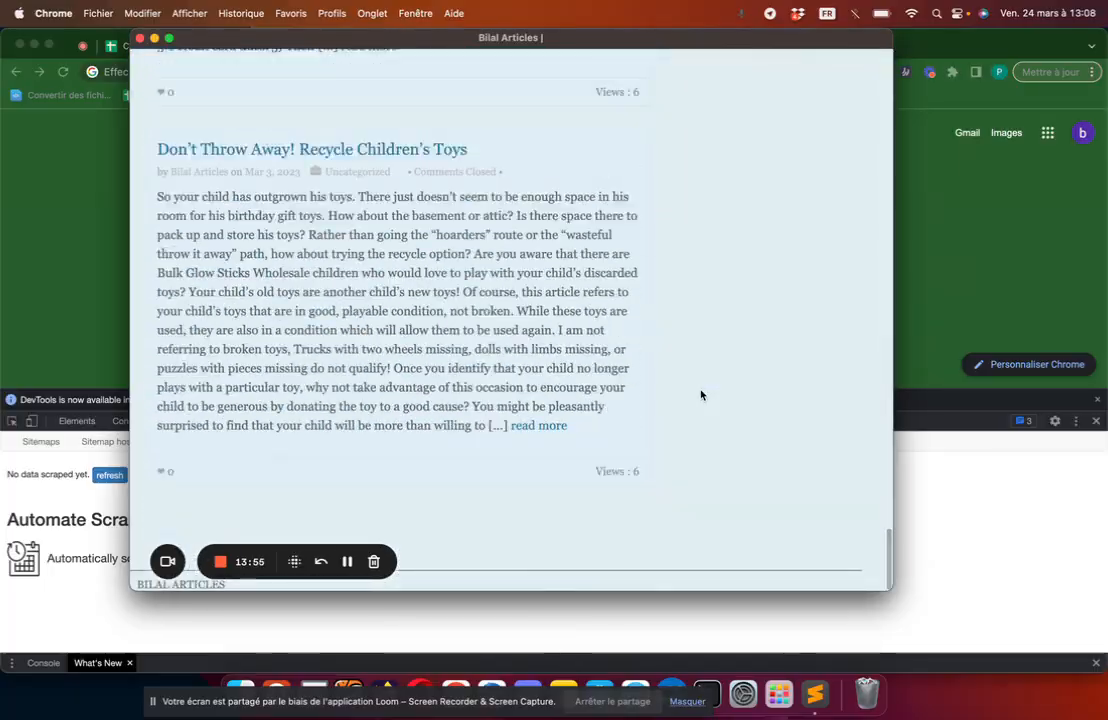
scroll(701, 395, up, 6)
scroll(650, 290, up, 10)
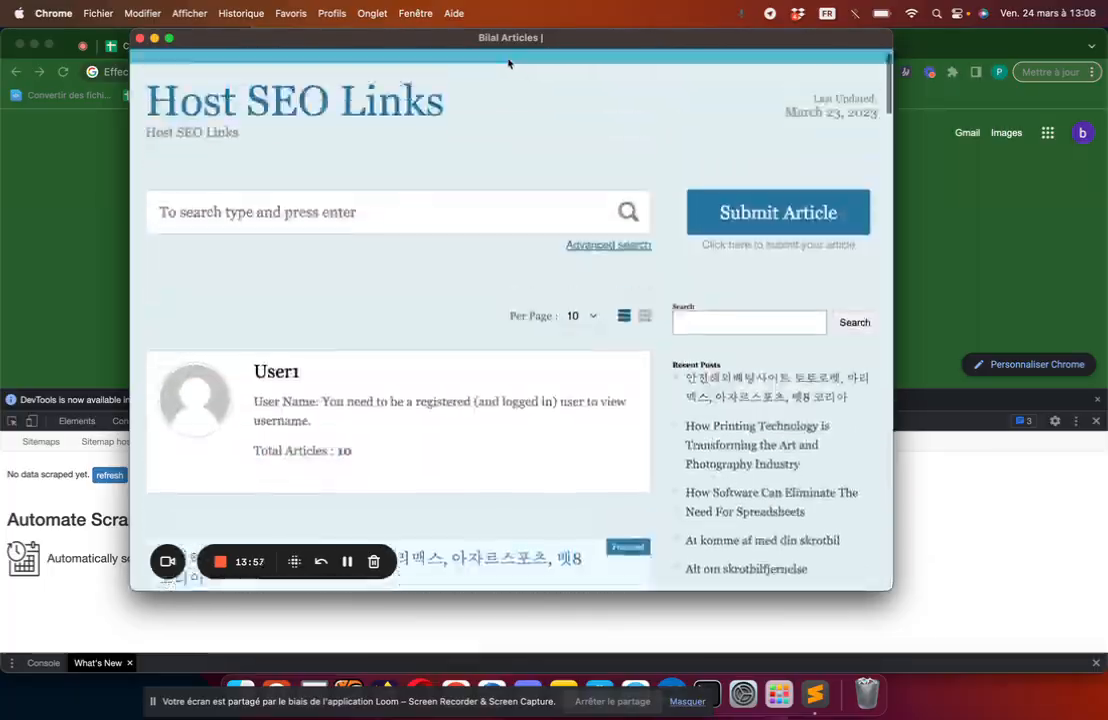
scroll(512, 62, down, 8)
drag(497, 40, 711, 38)
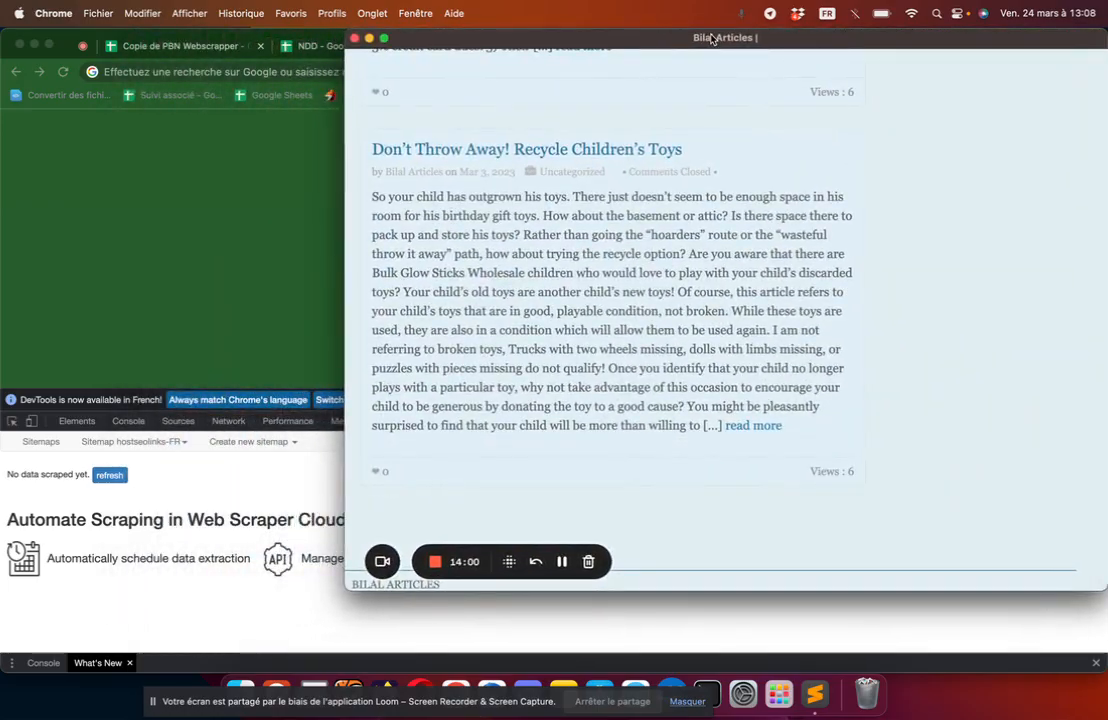
scroll(600, 300, up, 20)
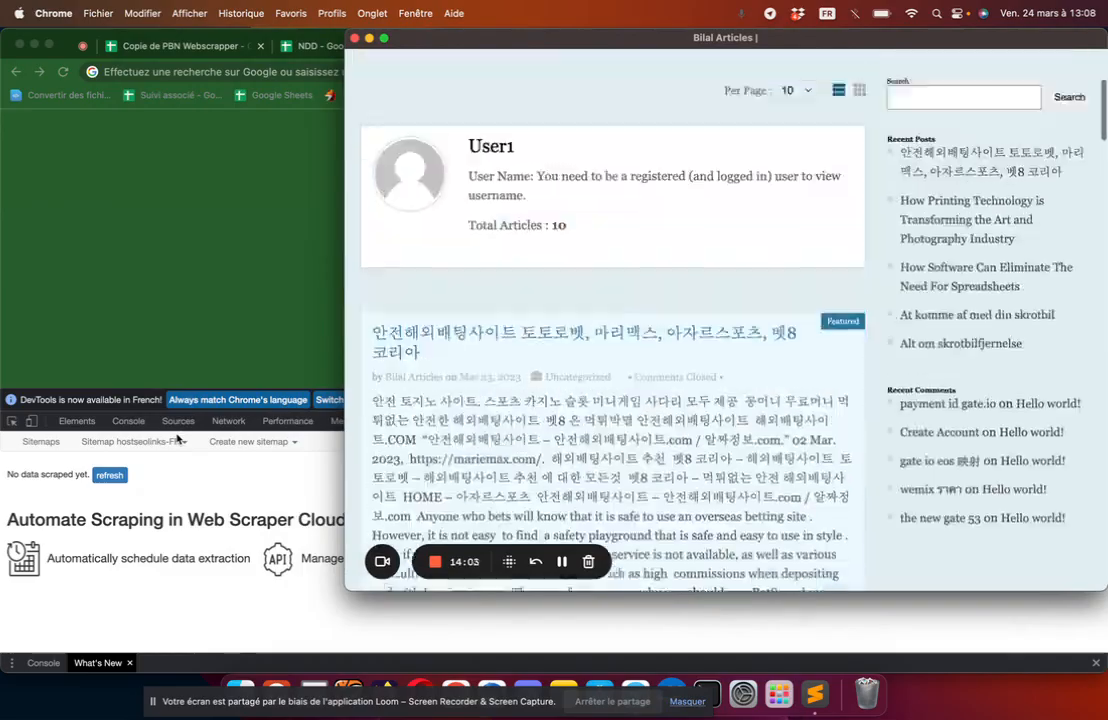
scroll(725, 320, down, 20)
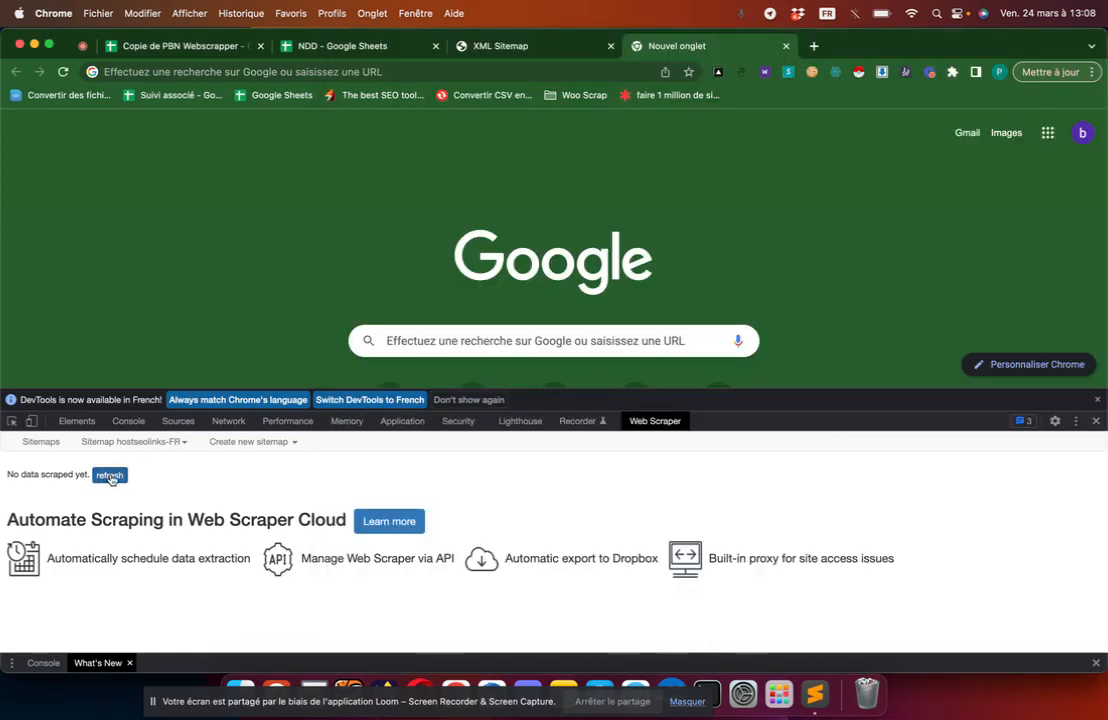
Refresh the scraped data for hostseolinks-FR and examine the author page currently loaded in the scraping window.
click(109, 474)
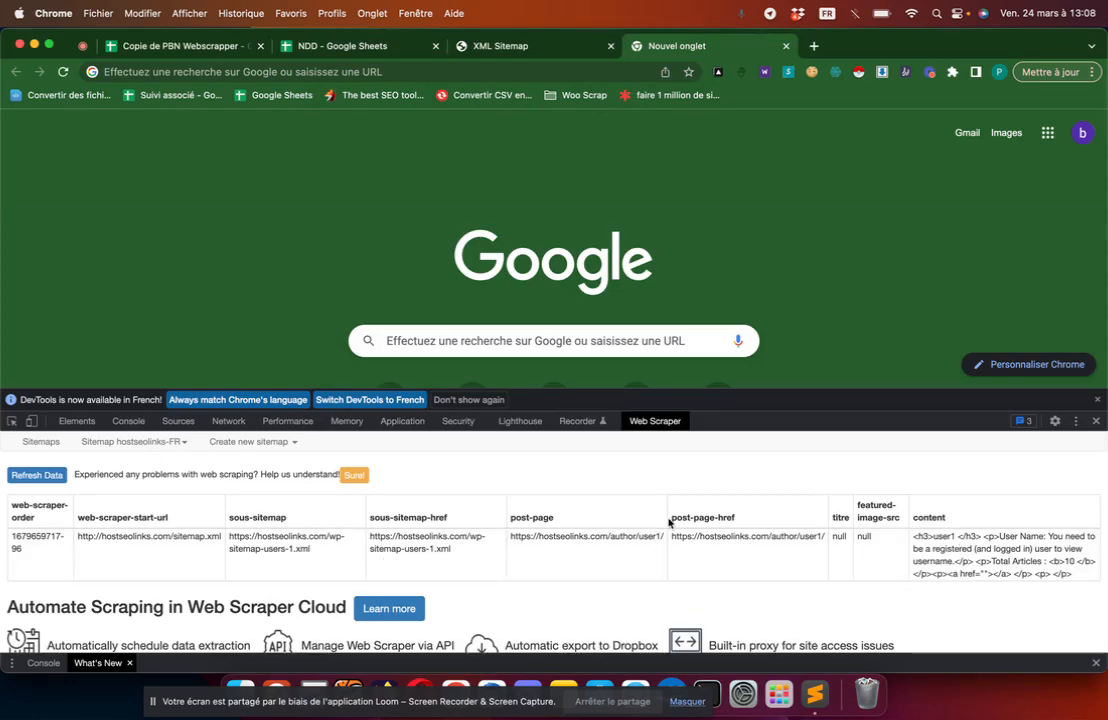
key(ctrl+Up)
click(866, 368)
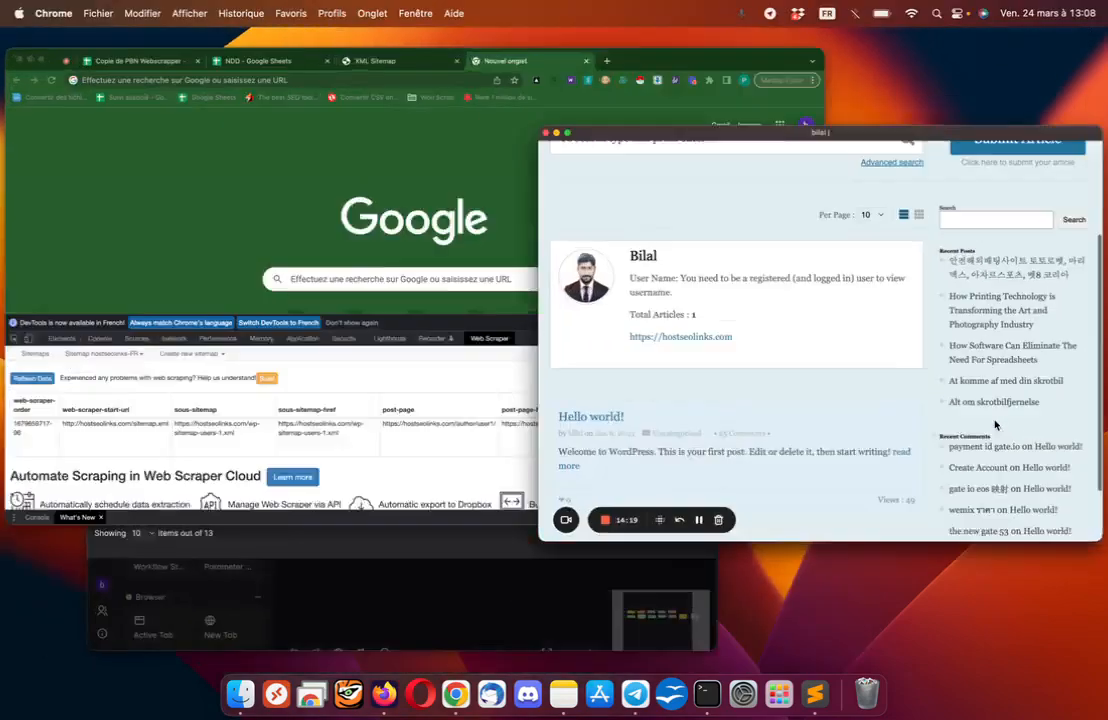
scroll(560, 326, up, 5)
scroll(560, 328, down, 5)
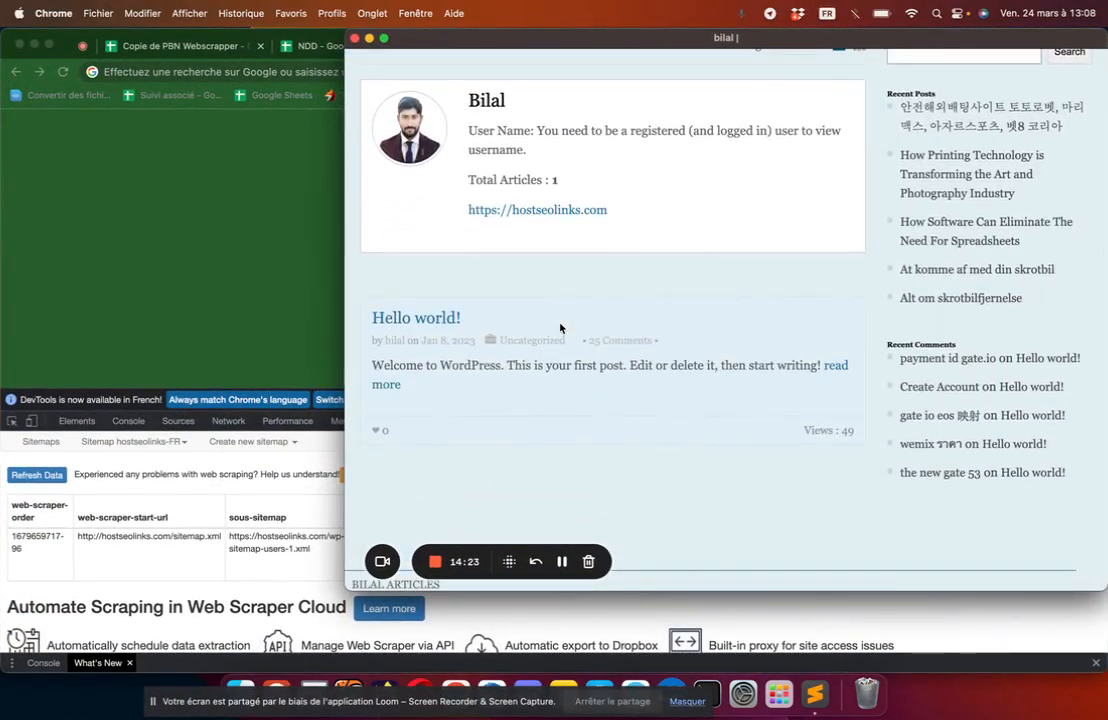
scroll(560, 328, up, 5)
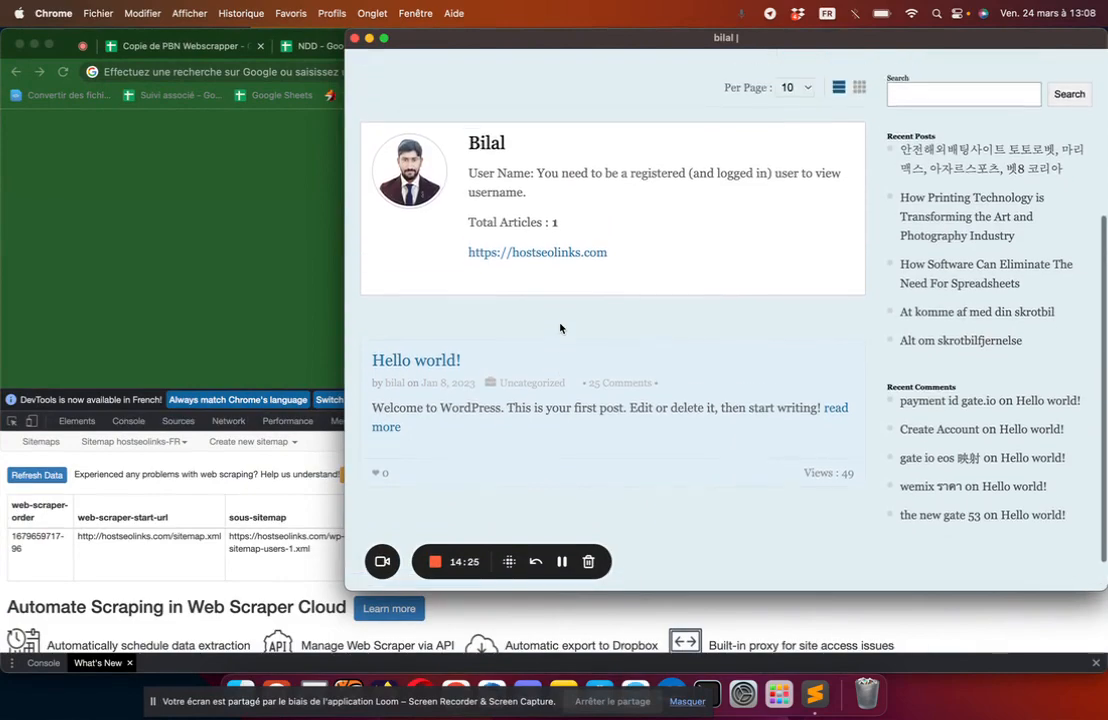
scroll(560, 328, down, 5)
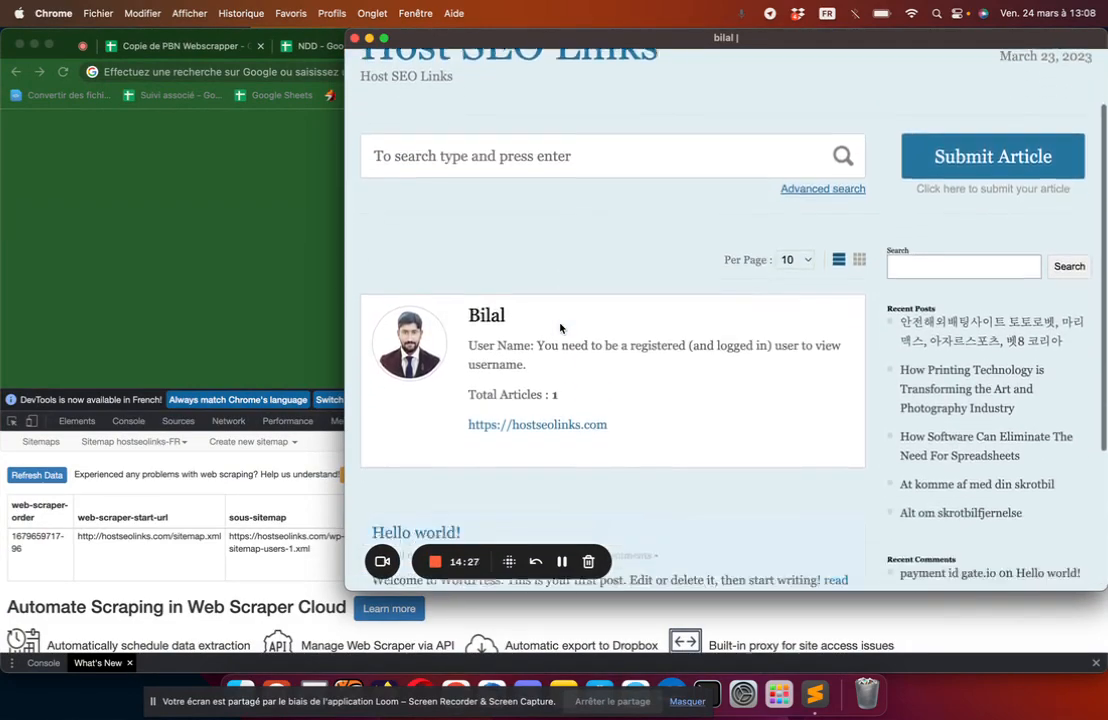
Look at the hostseolinks.com XML sitemap again and return to the PBN Webscrapper sheet to check the sitemap results.
click(300, 466)
click(505, 46)
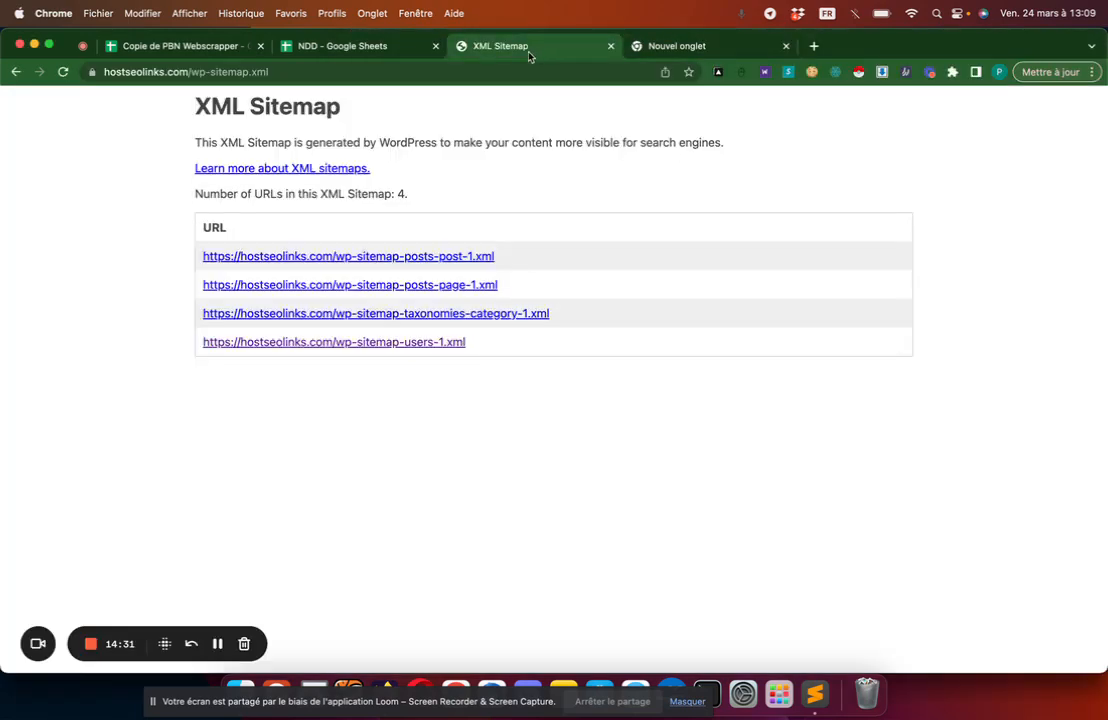
click(340, 45)
click(180, 46)
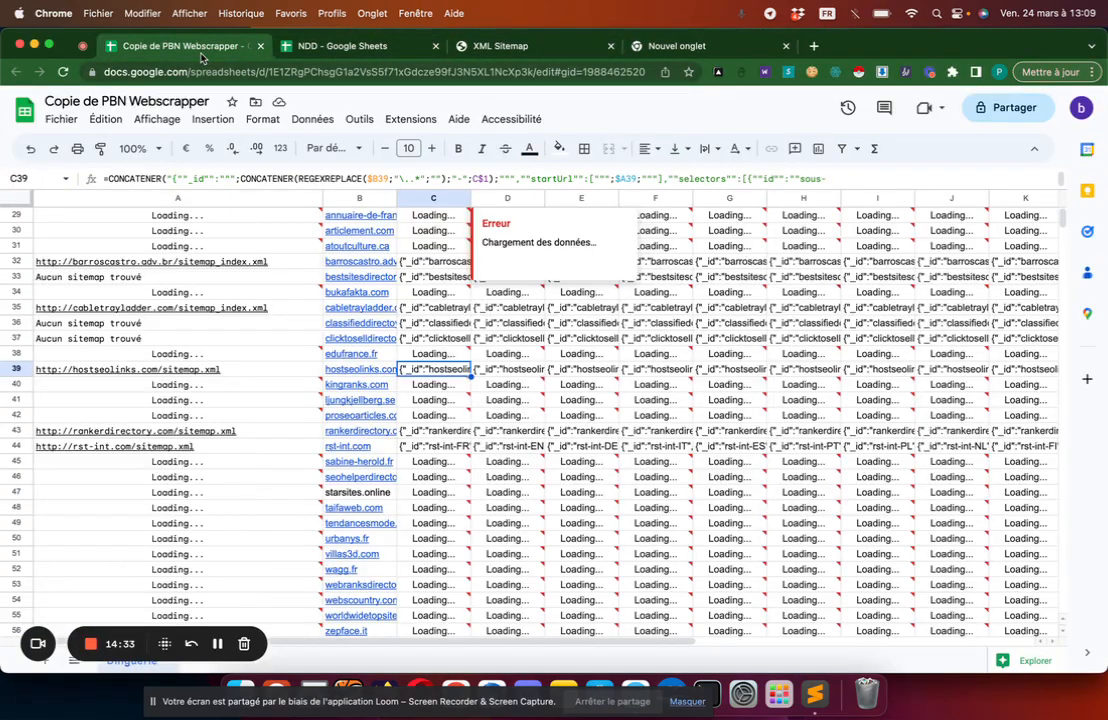
Inspect the hostseolinks.com sitemap address and its FR and EN configurations, and review the sheet's language columns from FR to RO.
click(247, 374)
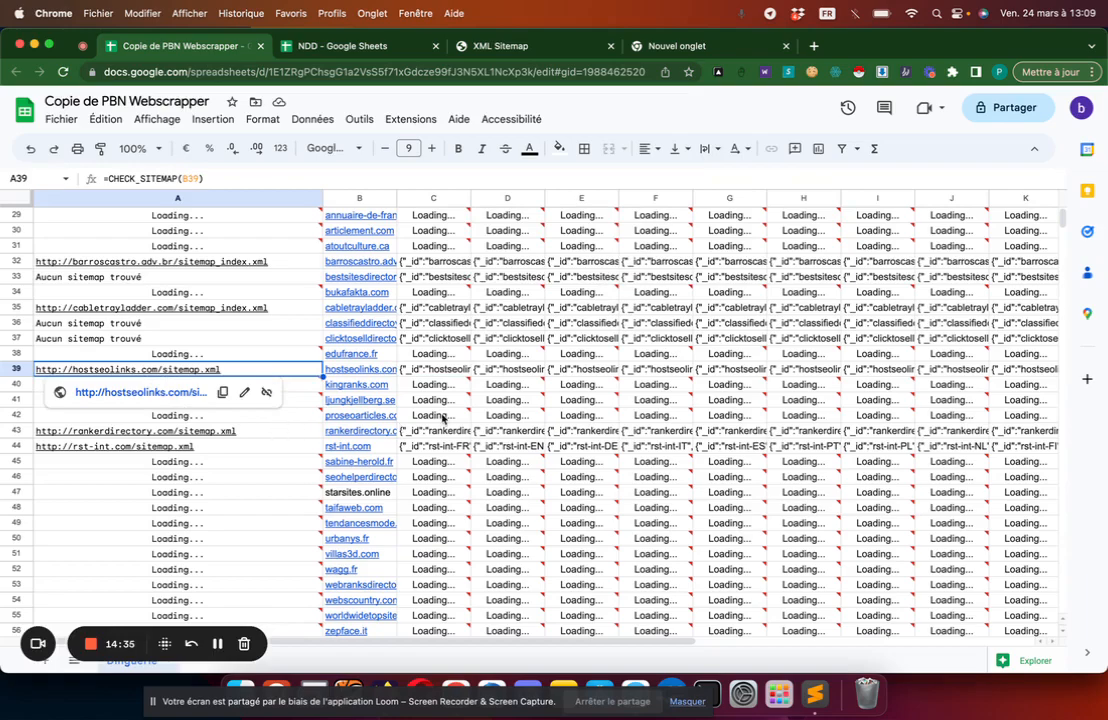
click(429, 368)
click(505, 369)
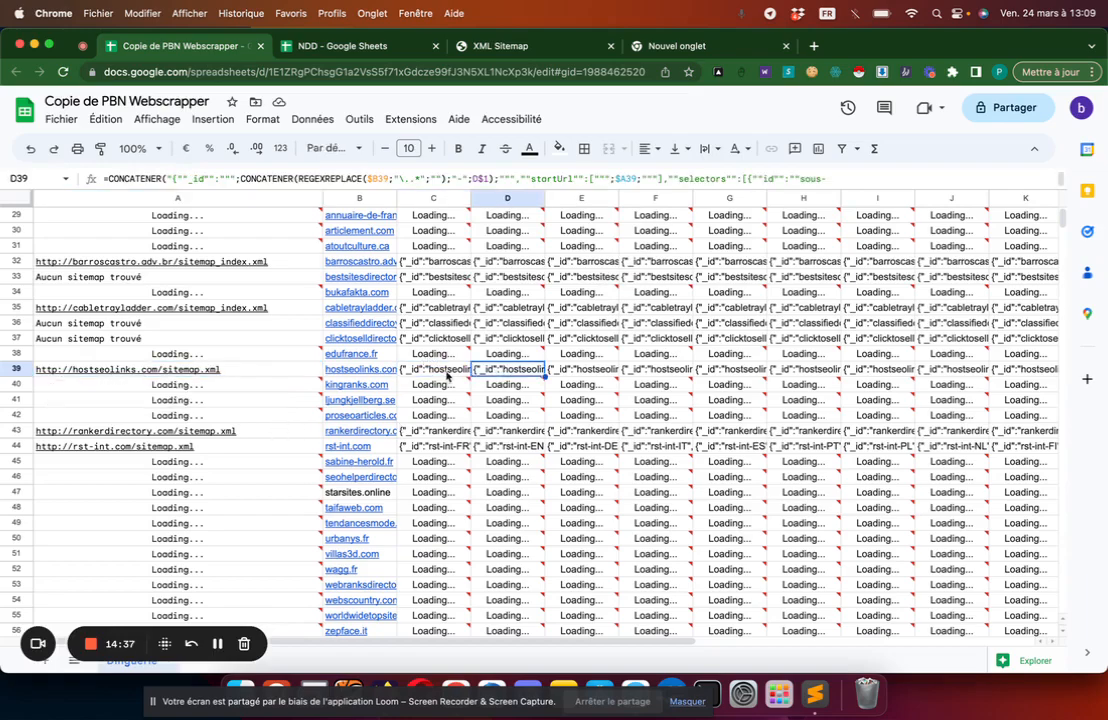
scroll(557, 374, up, 10)
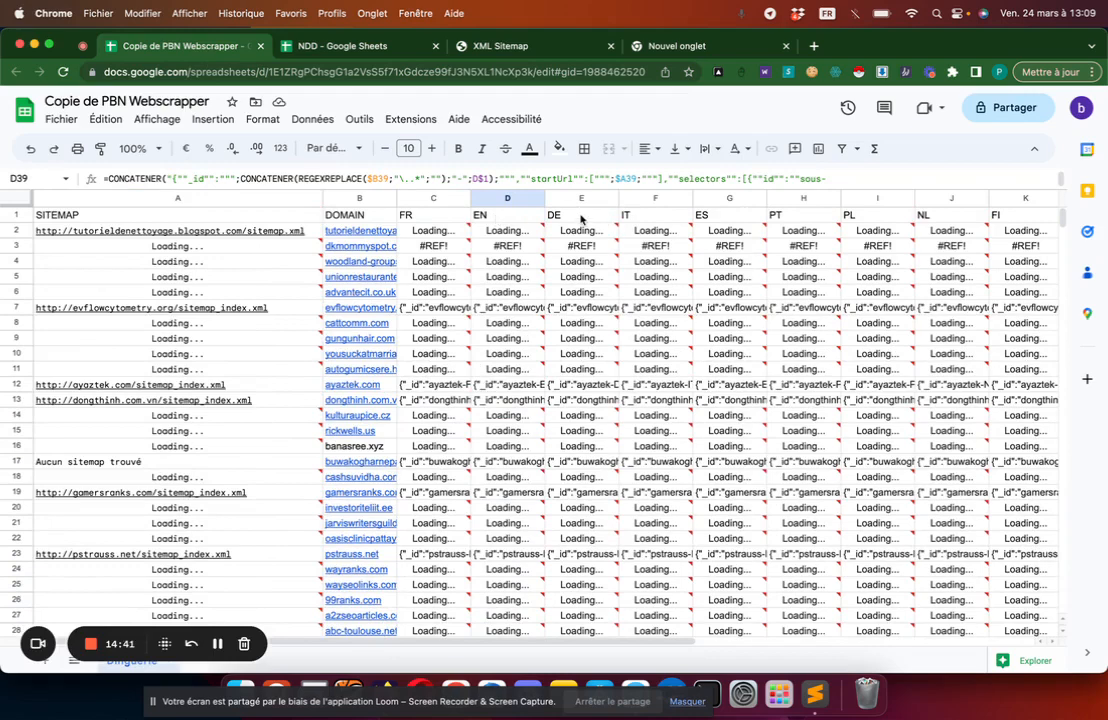
scroll(670, 221, right, 5)
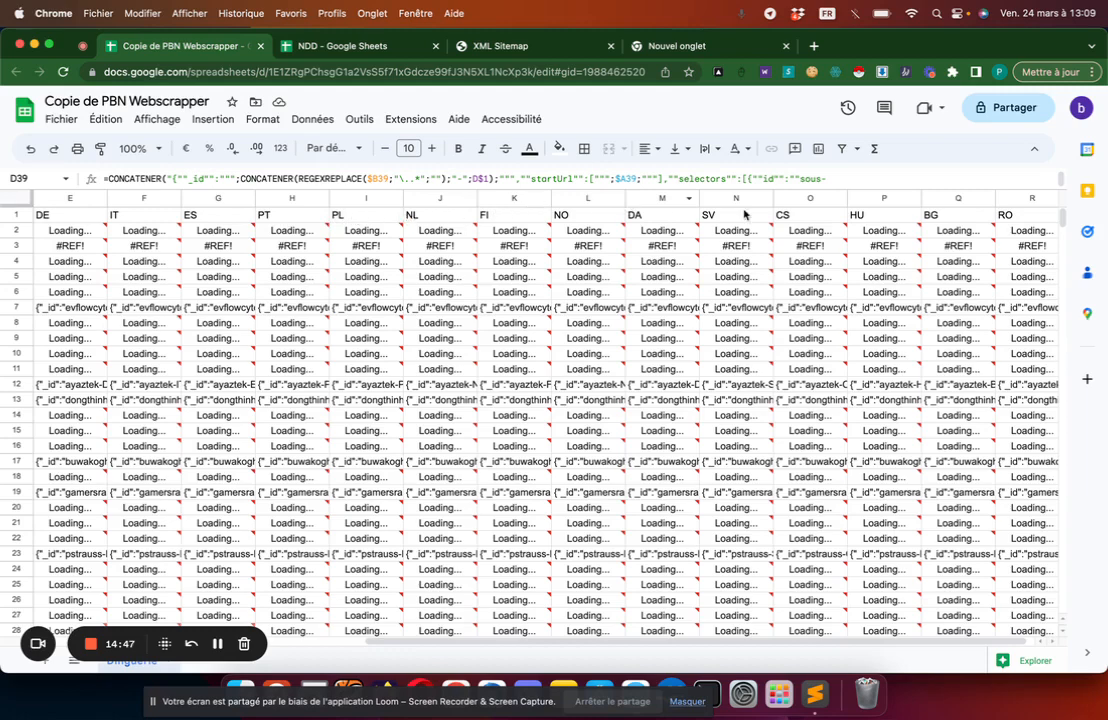
scroll(929, 224, right, 1)
scroll(929, 224, left, 6)
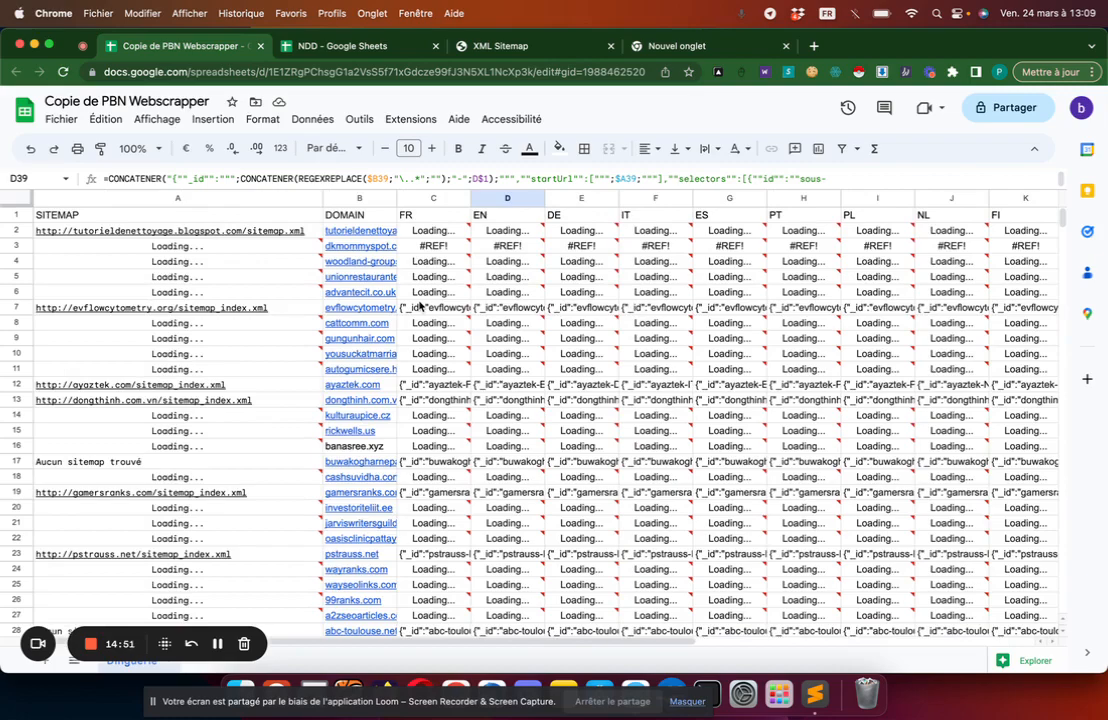
scroll(601, 285, right, 4)
scroll(606, 292, left, 4)
Switch to the scraping window and examine the Uncategorized category page's article list and pagination on hostseolinks.com.
key(ctrl+Up)
click(913, 378)
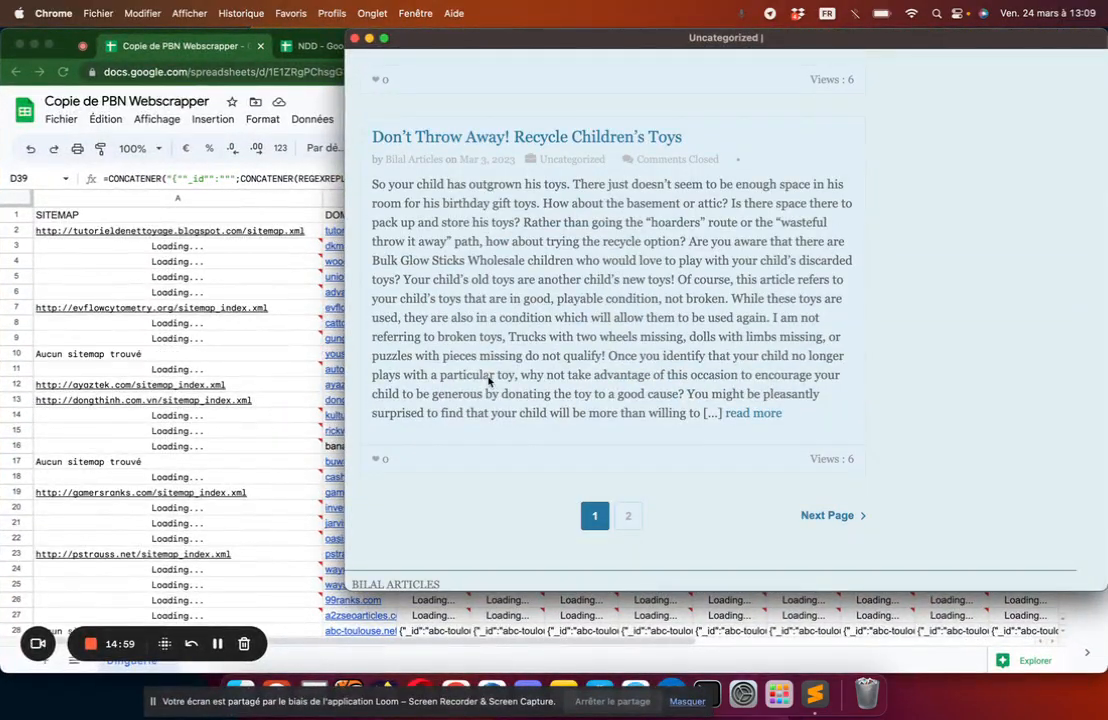
scroll(489, 381, up, 15)
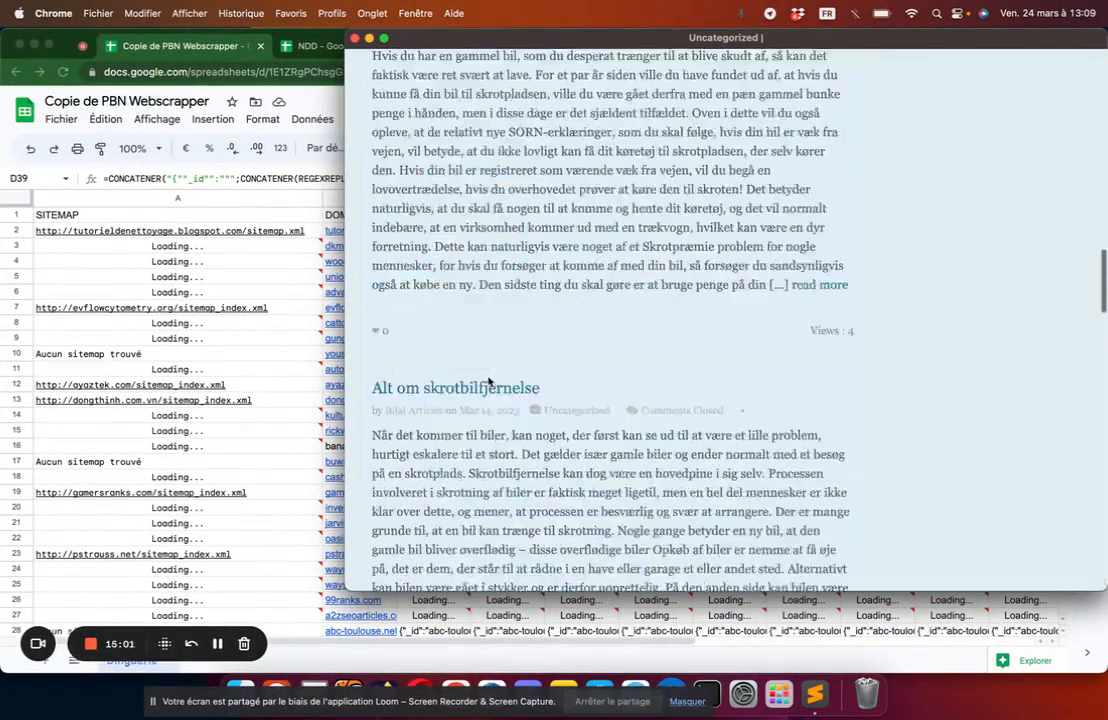
scroll(489, 381, up, 5)
scroll(489, 381, down, 20)
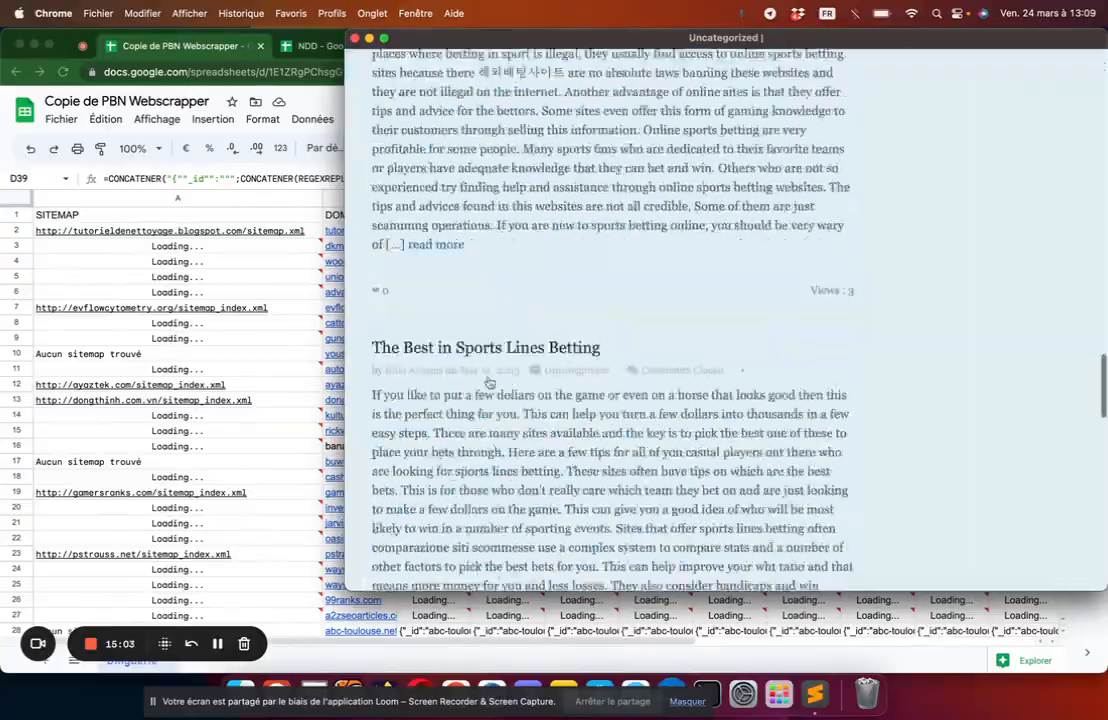
scroll(489, 381, up, 10)
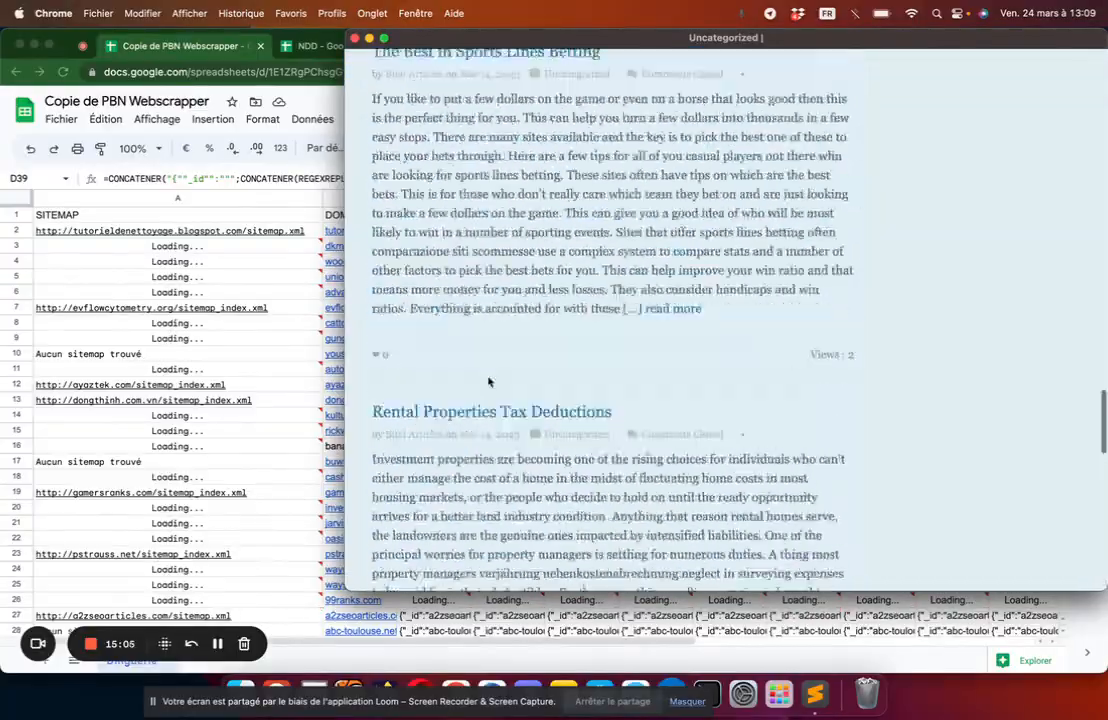
scroll(489, 381, up, 10)
scroll(489, 381, down, 15)
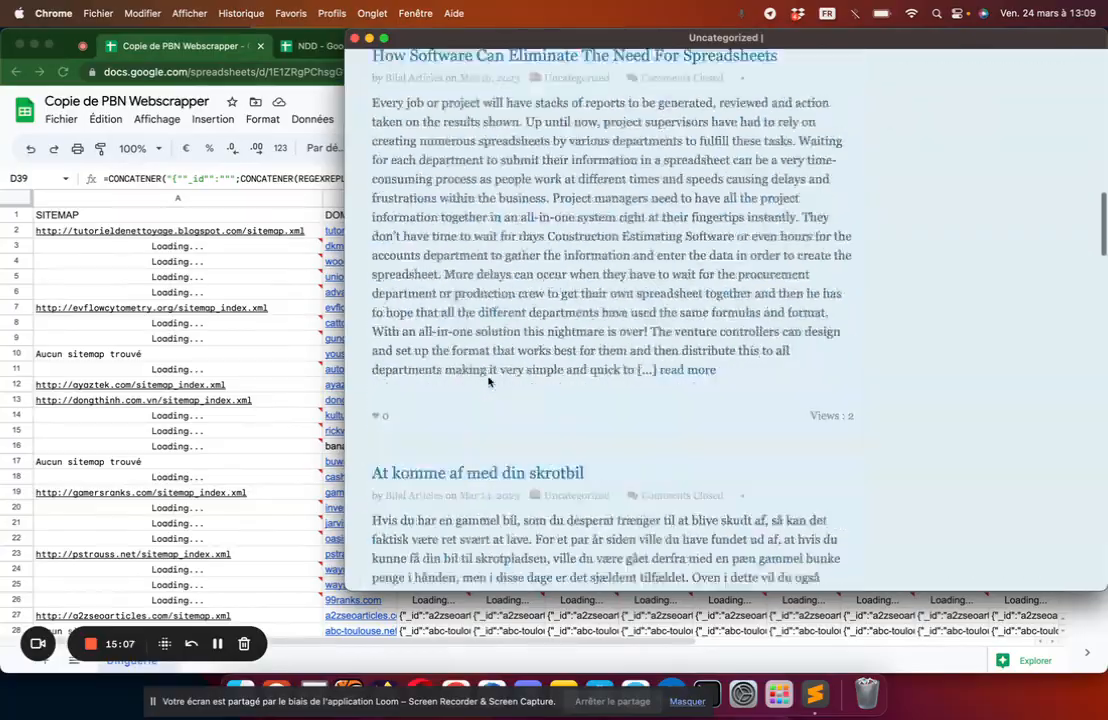
scroll(489, 381, down, 10)
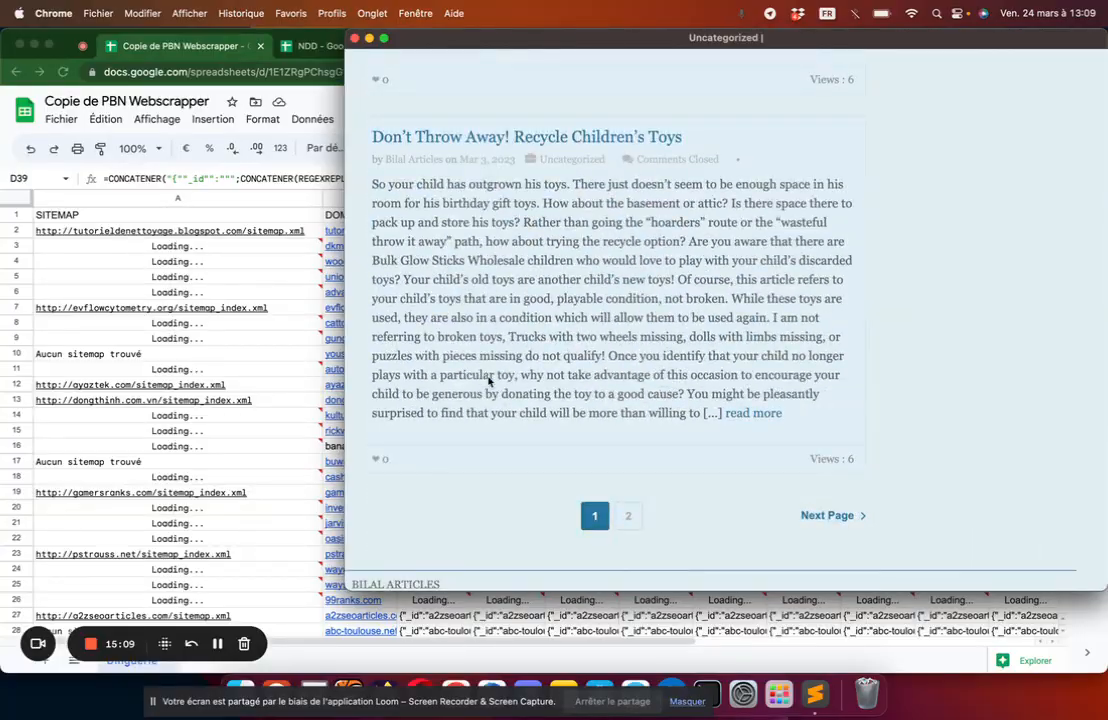
scroll(489, 381, up, 15)
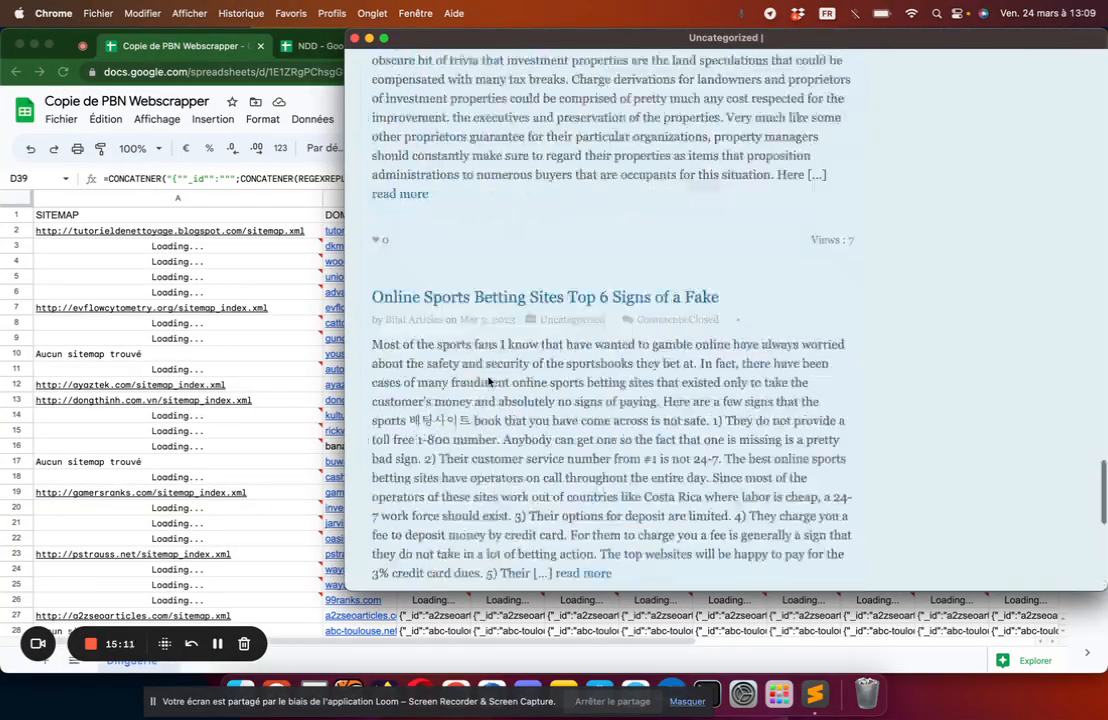
scroll(489, 381, down, 15)
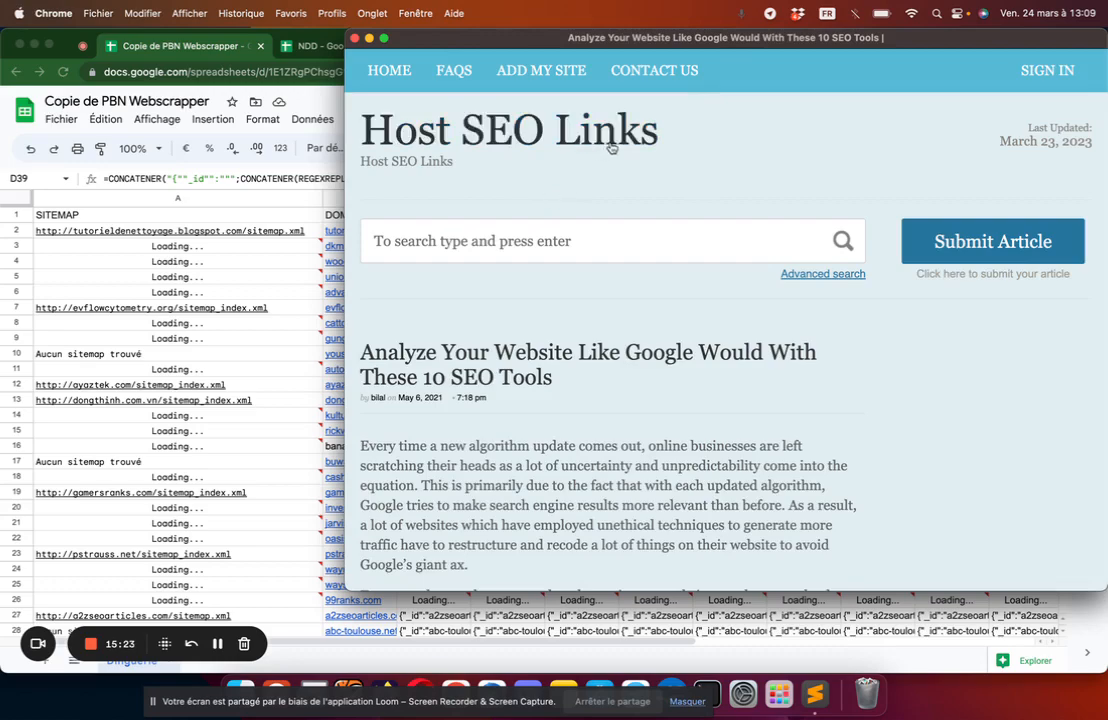
Read through the article "Analyze Your Website Like Google Would With These 10 SEO Tools" loaded in the scraping window.
scroll(725, 143, down, 15)
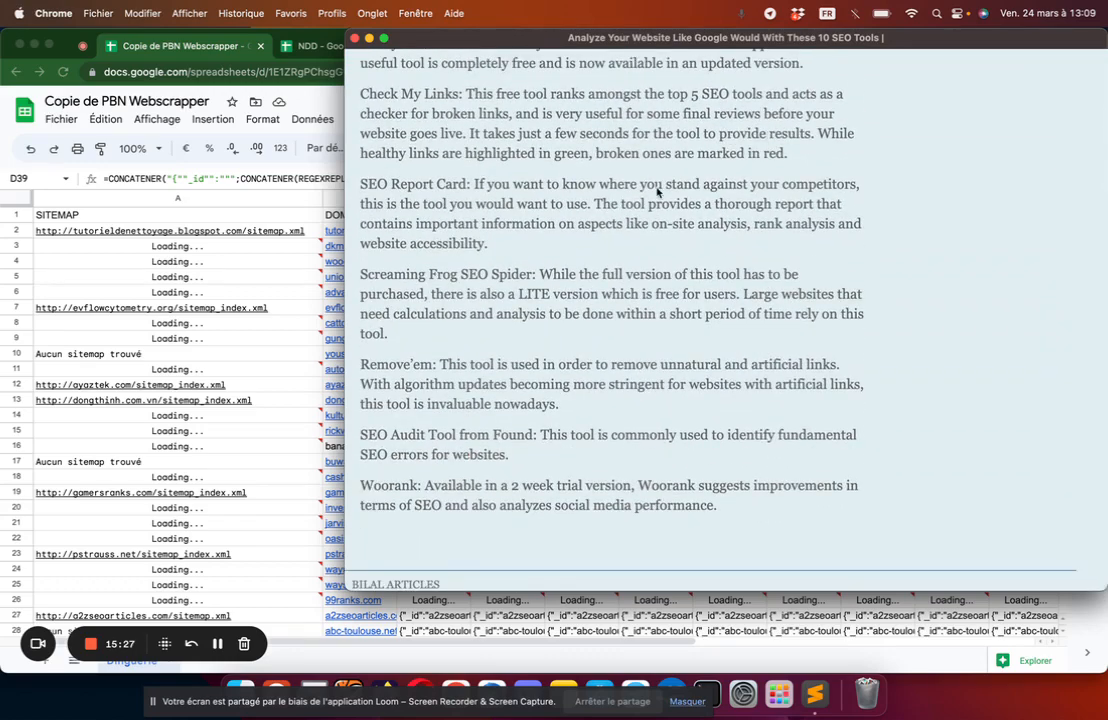
scroll(610, 320, up, 9)
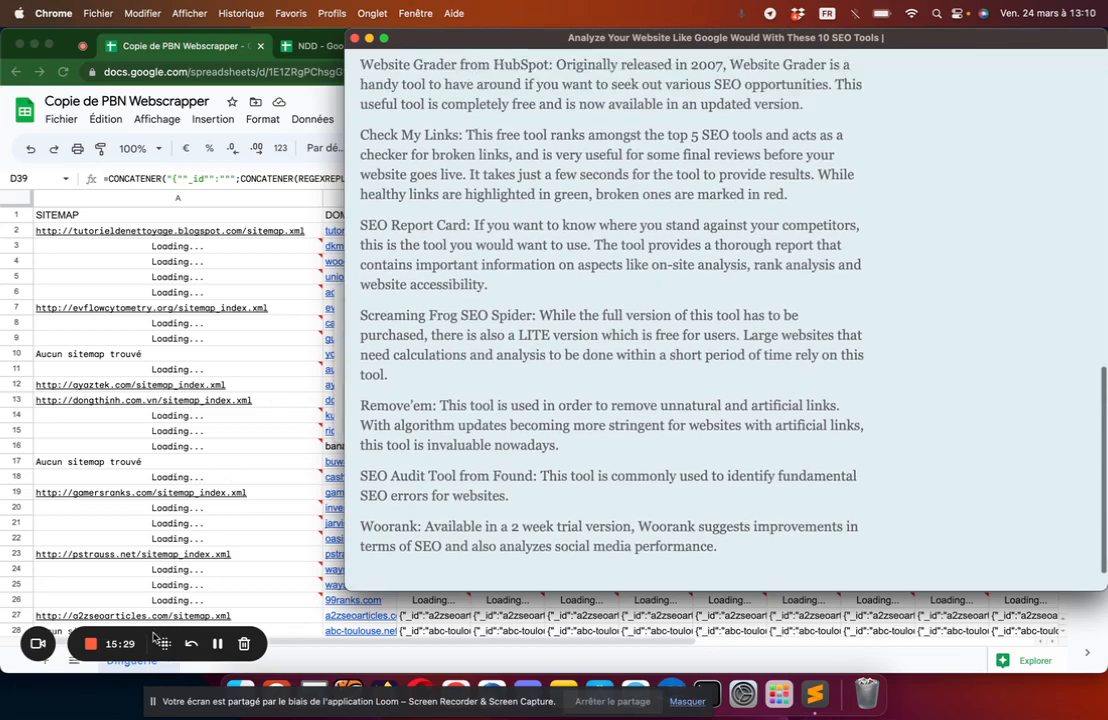
key(space)
key(space)
key(space)
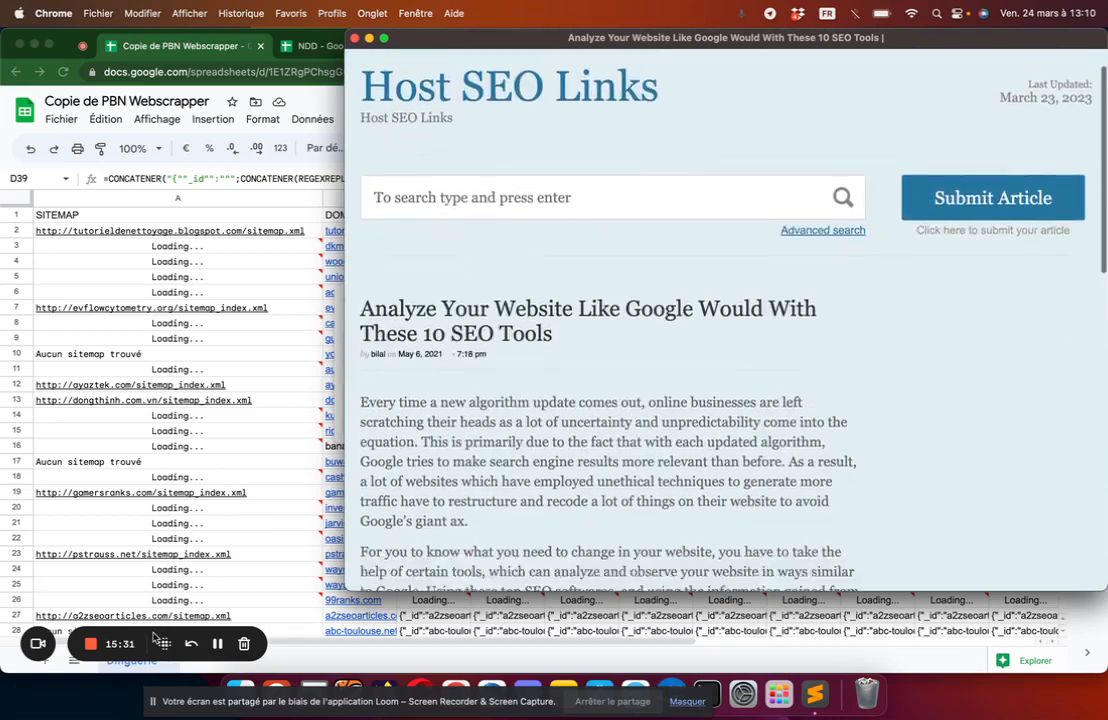